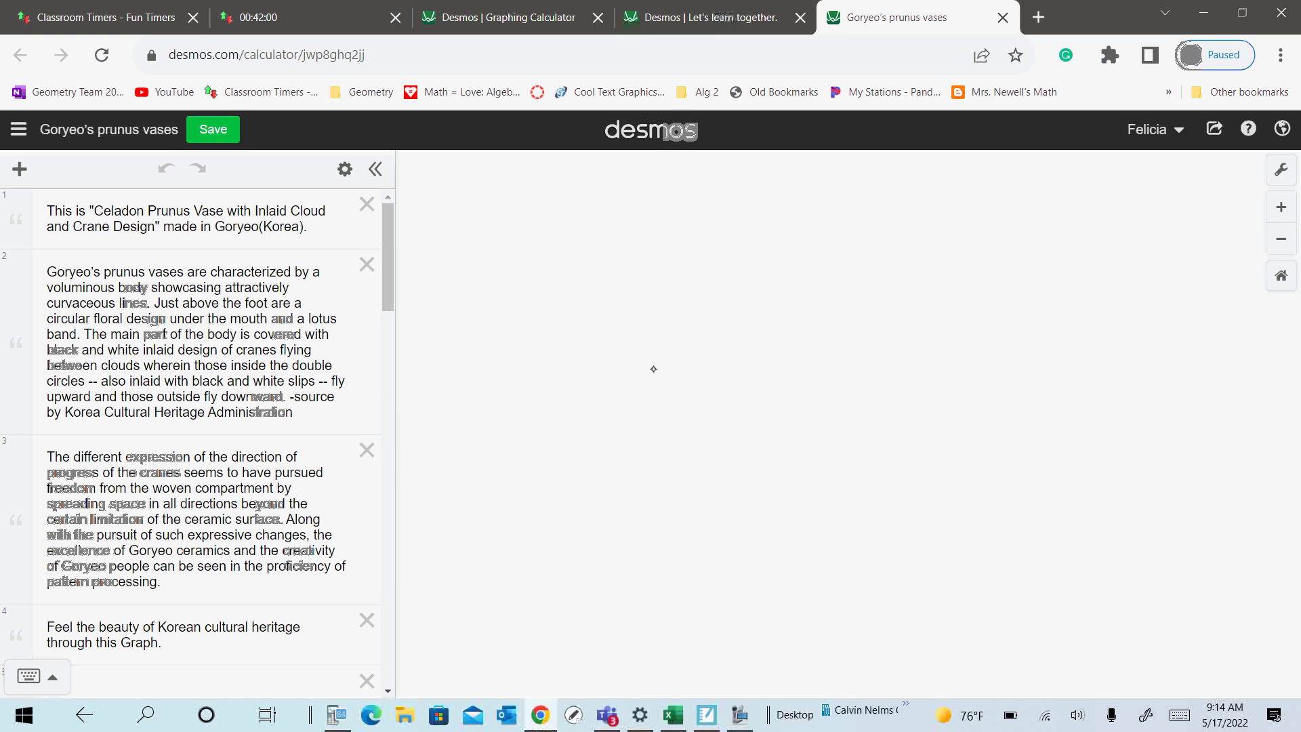
Close the two extra Desmos tabs and open a blank graphing calculator from desmos.com in a new tab.
left_click(801, 16)
left_click(800, 17)
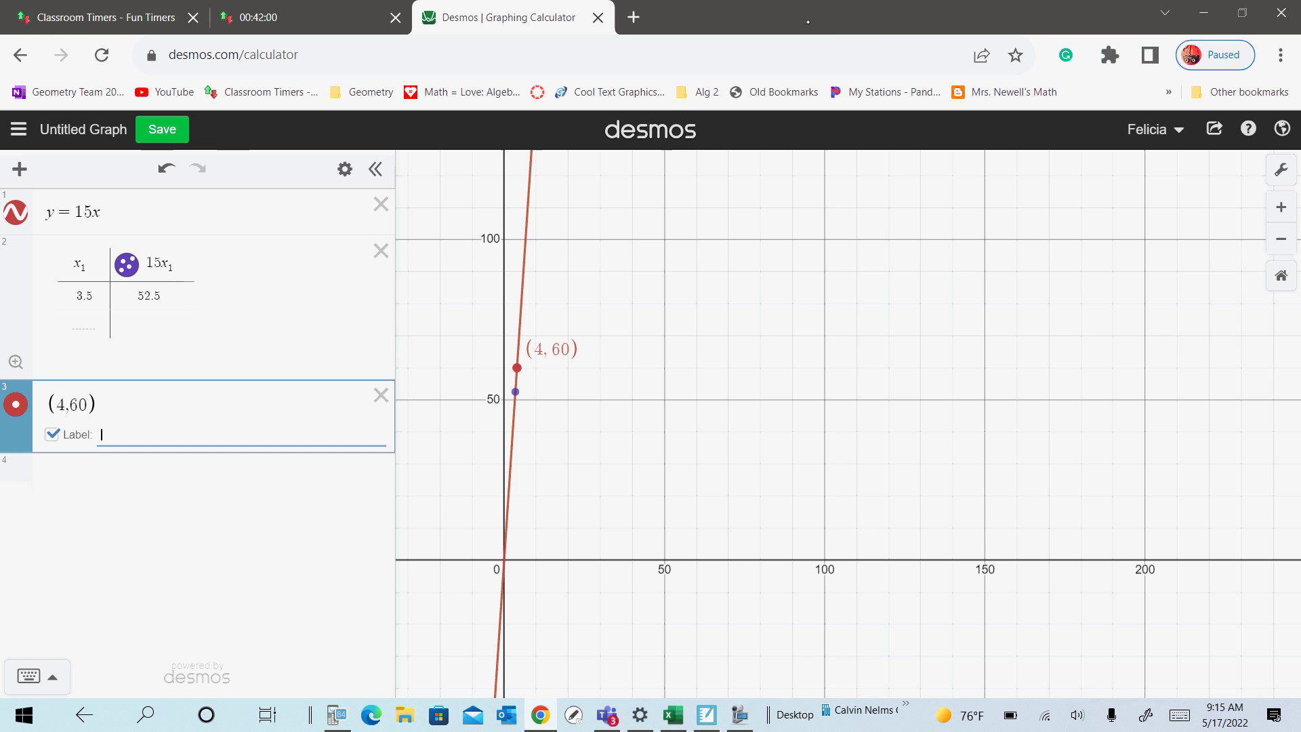
key("ctrl+t")
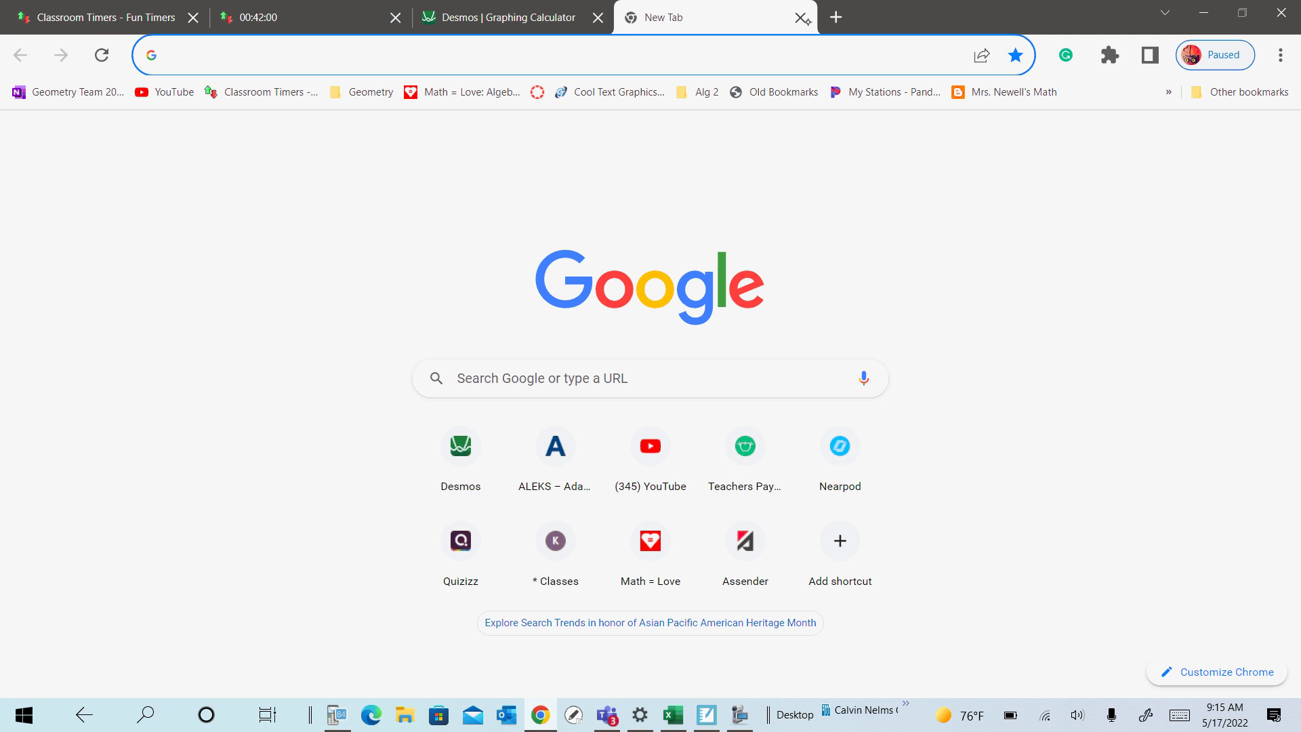
type("desmos.com")
key("Return")
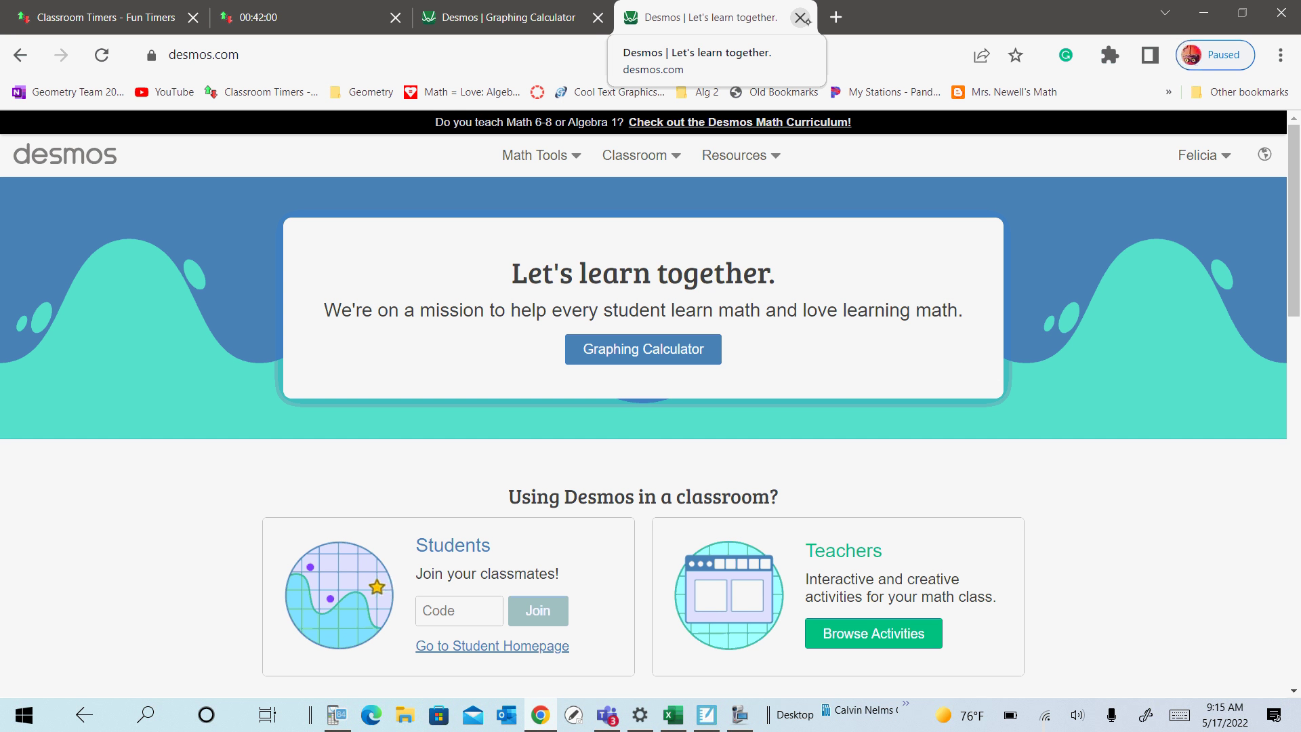
key("Return")
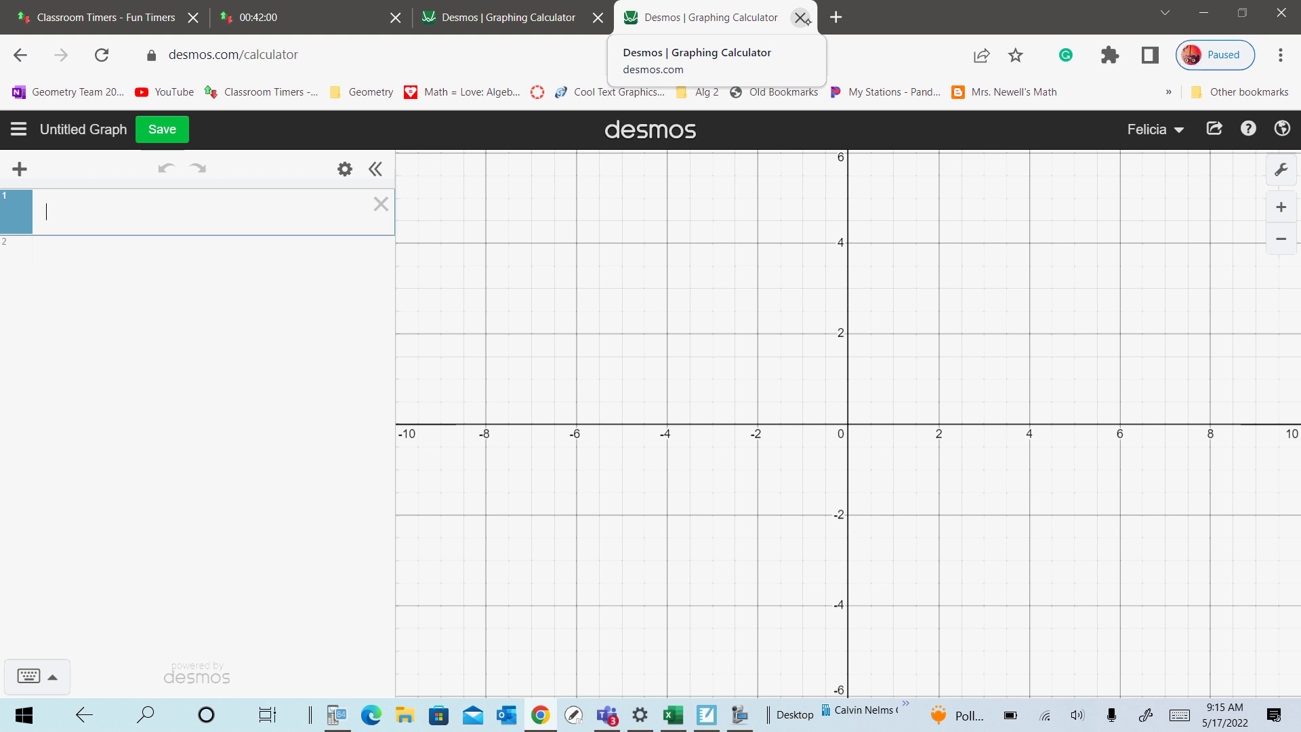
Pan the blank graph until x runs from about -8.7 to 11.3 and y from about -3.3 to 8.9.
left_click(739, 708)
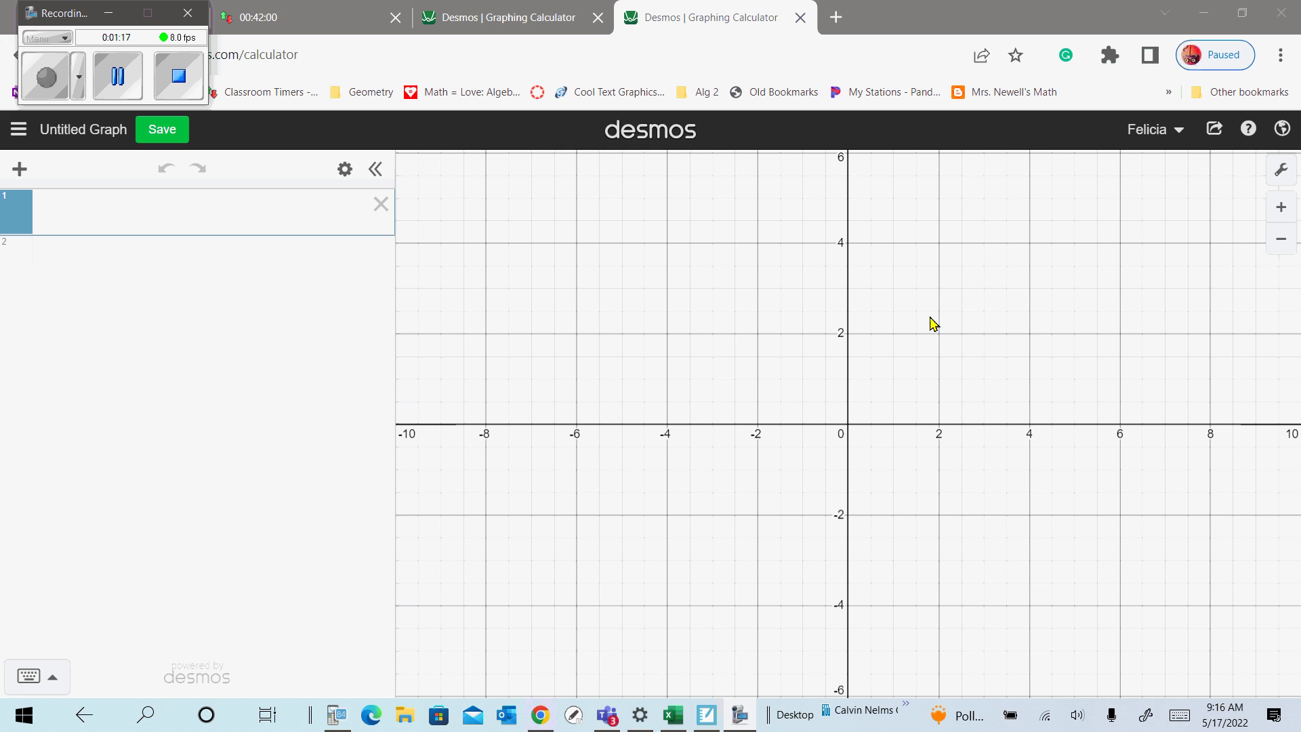
left_click(941, 355)
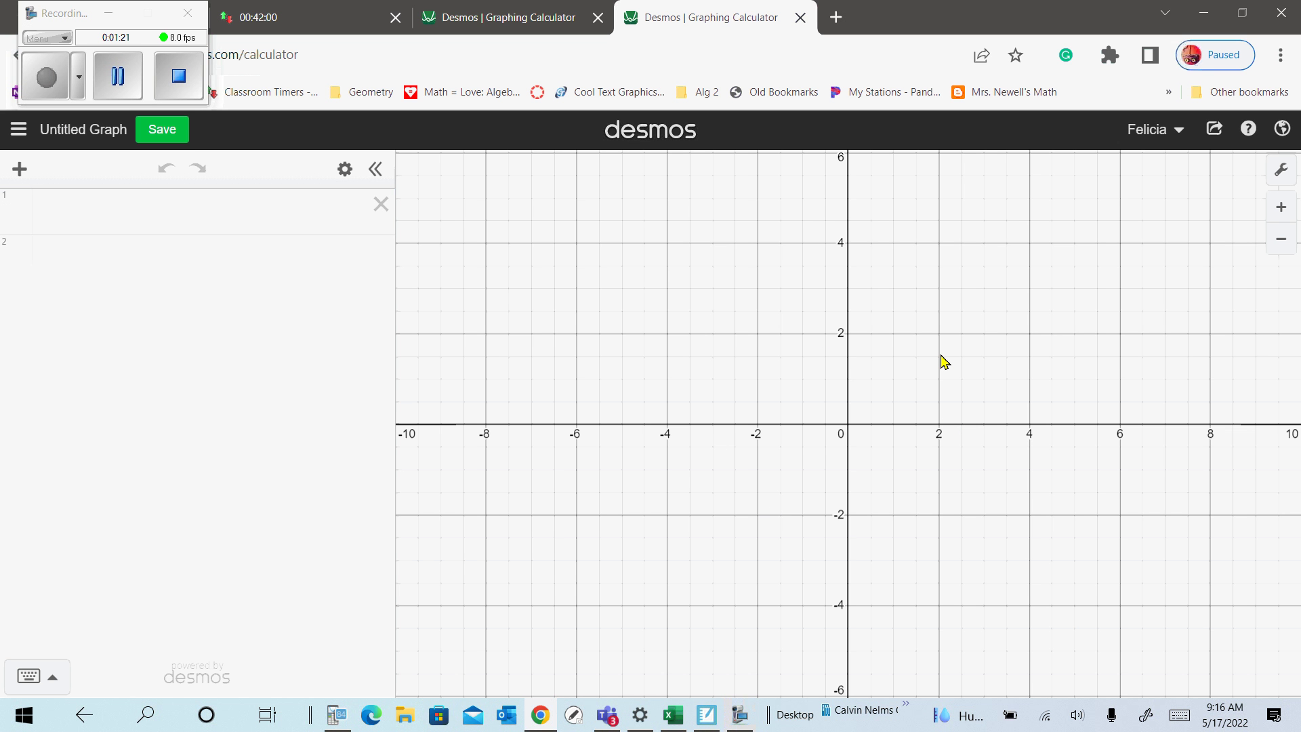
left_click_drag(941, 355, 929, 455)
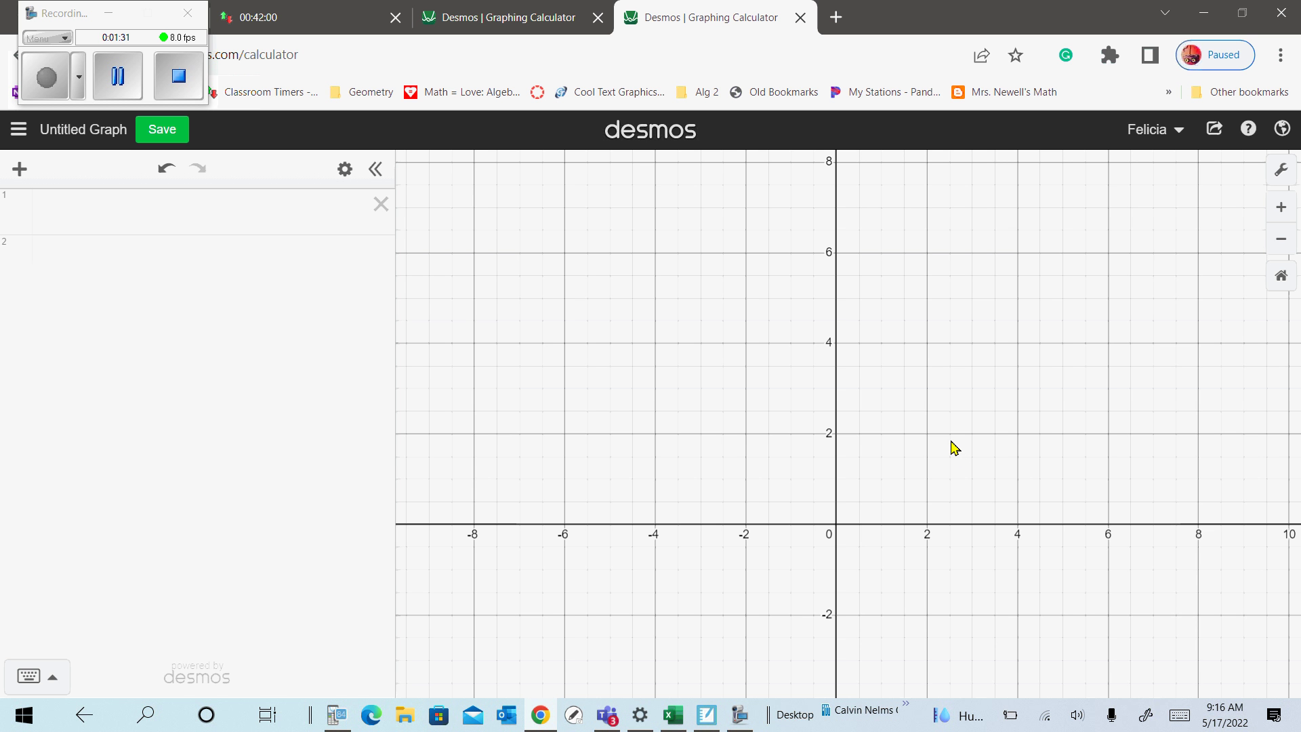
right_click(751, 451)
left_click_drag(804, 437, 768, 456)
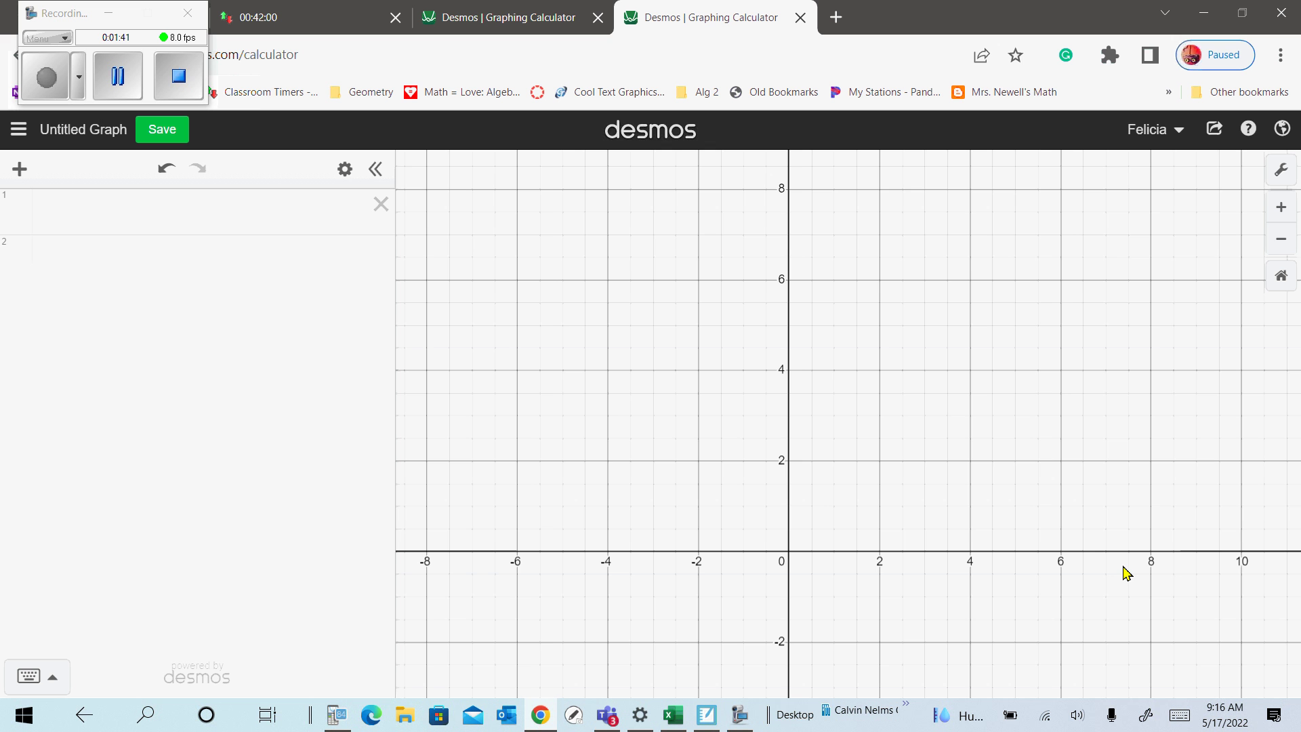
Switch the grid off and back on in the graph settings, and do the same with the axis numbers.
left_click(1283, 178)
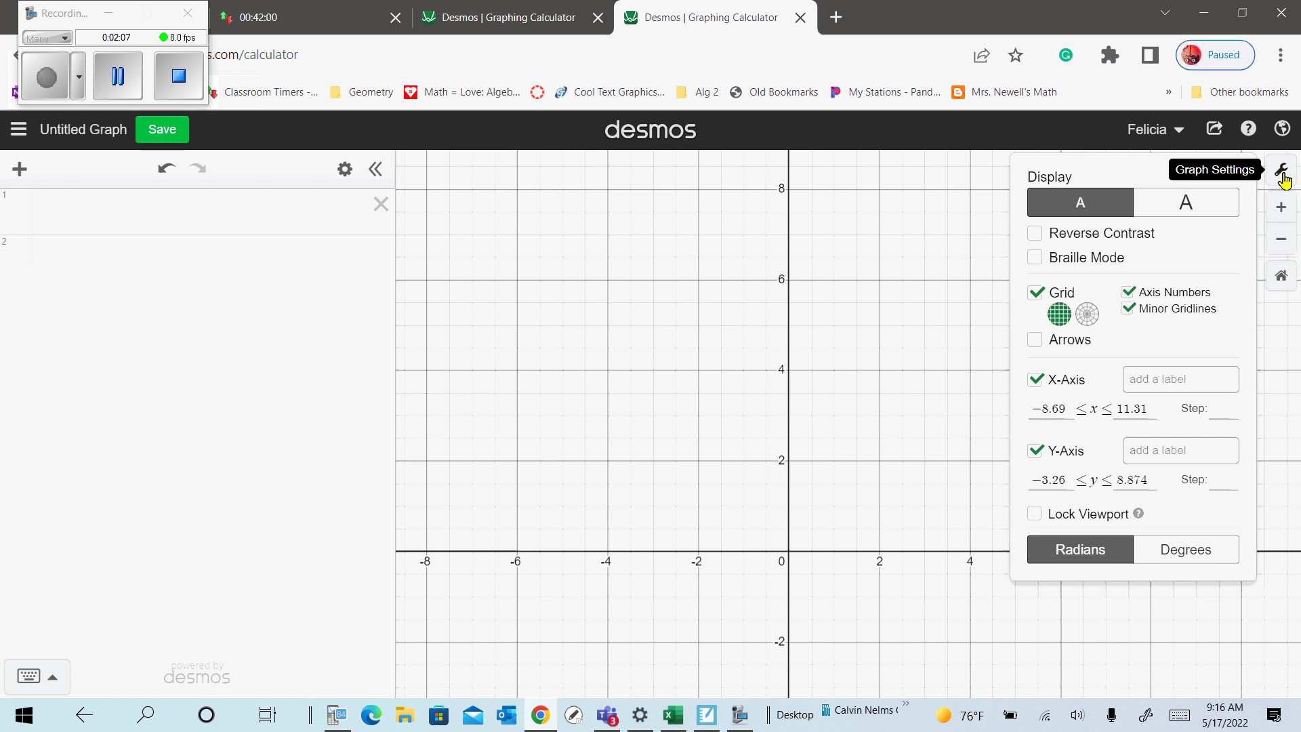
left_click(1044, 297)
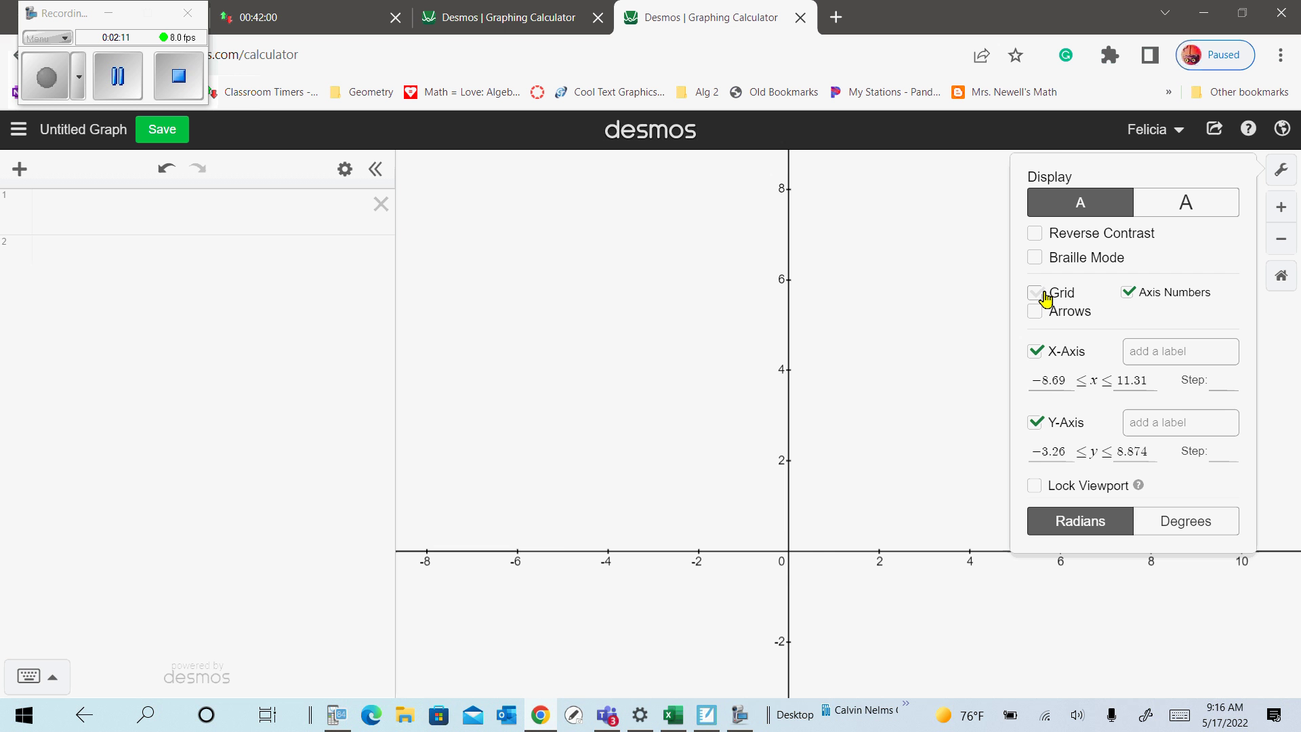
left_click(1044, 297)
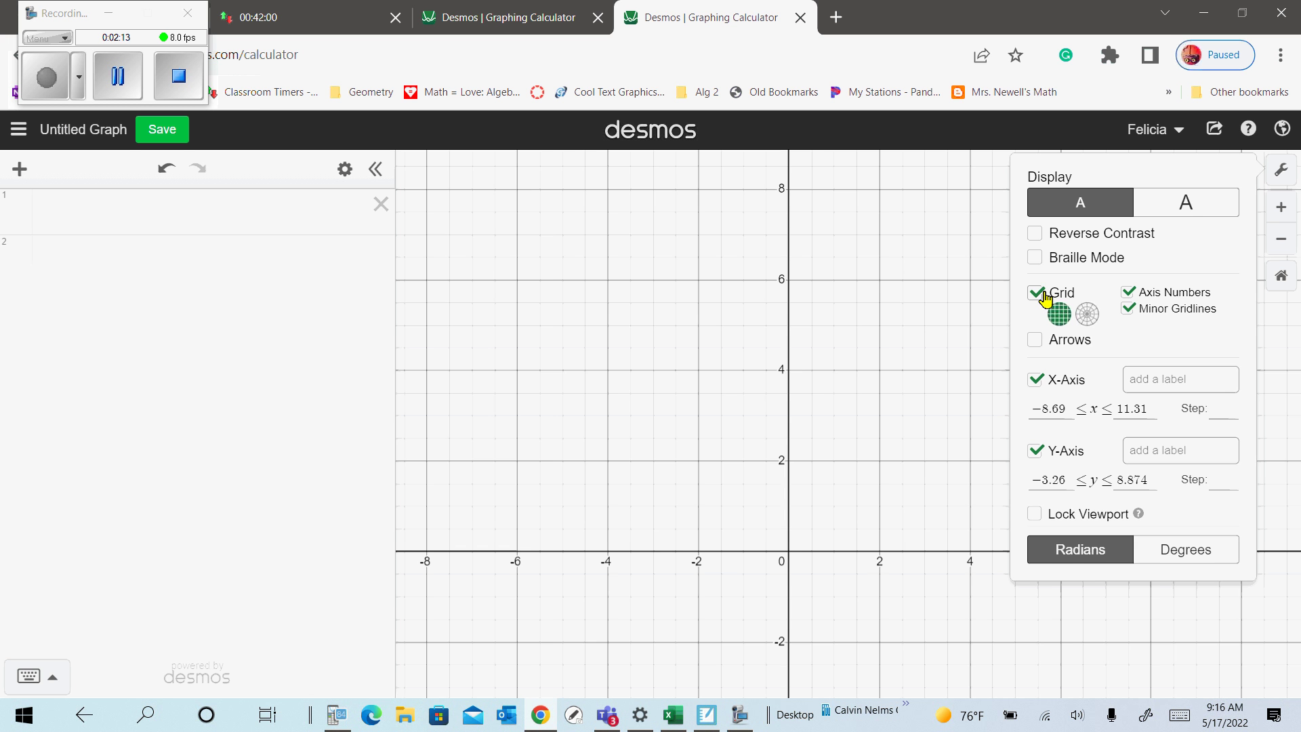
left_click(1129, 293)
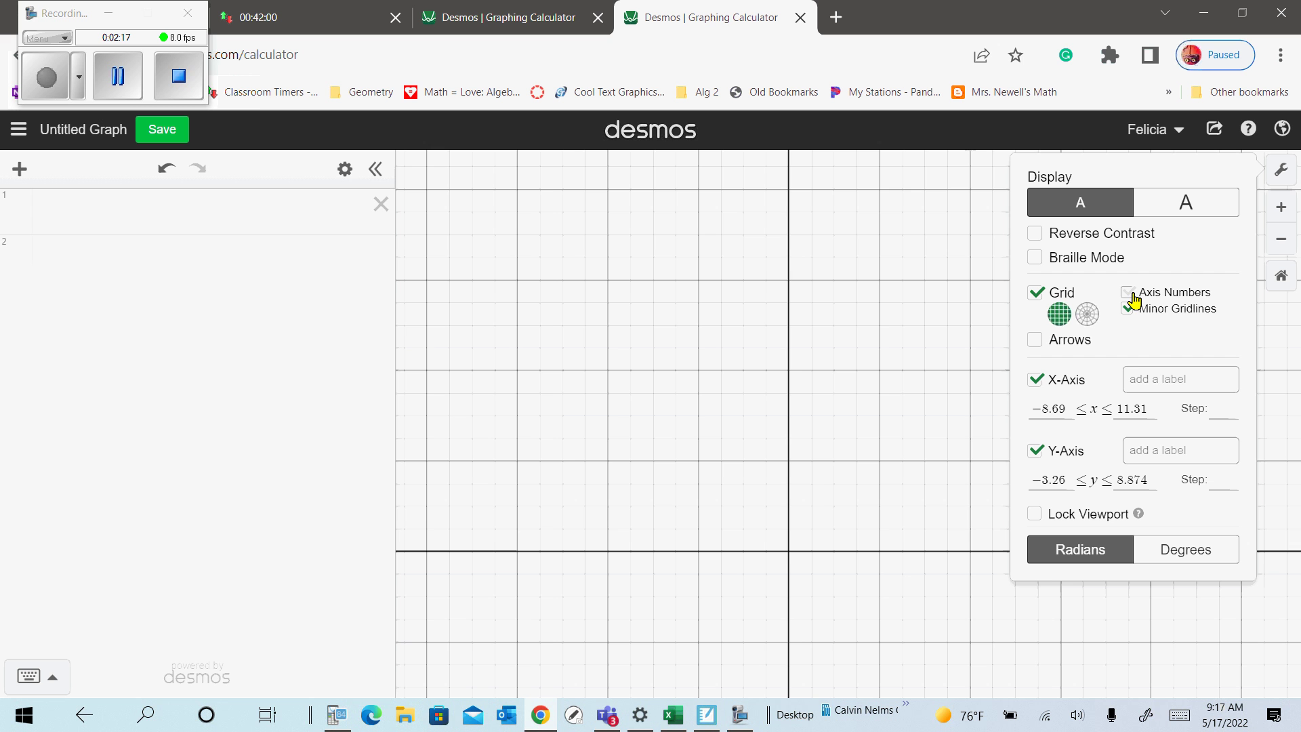
left_click(1129, 294)
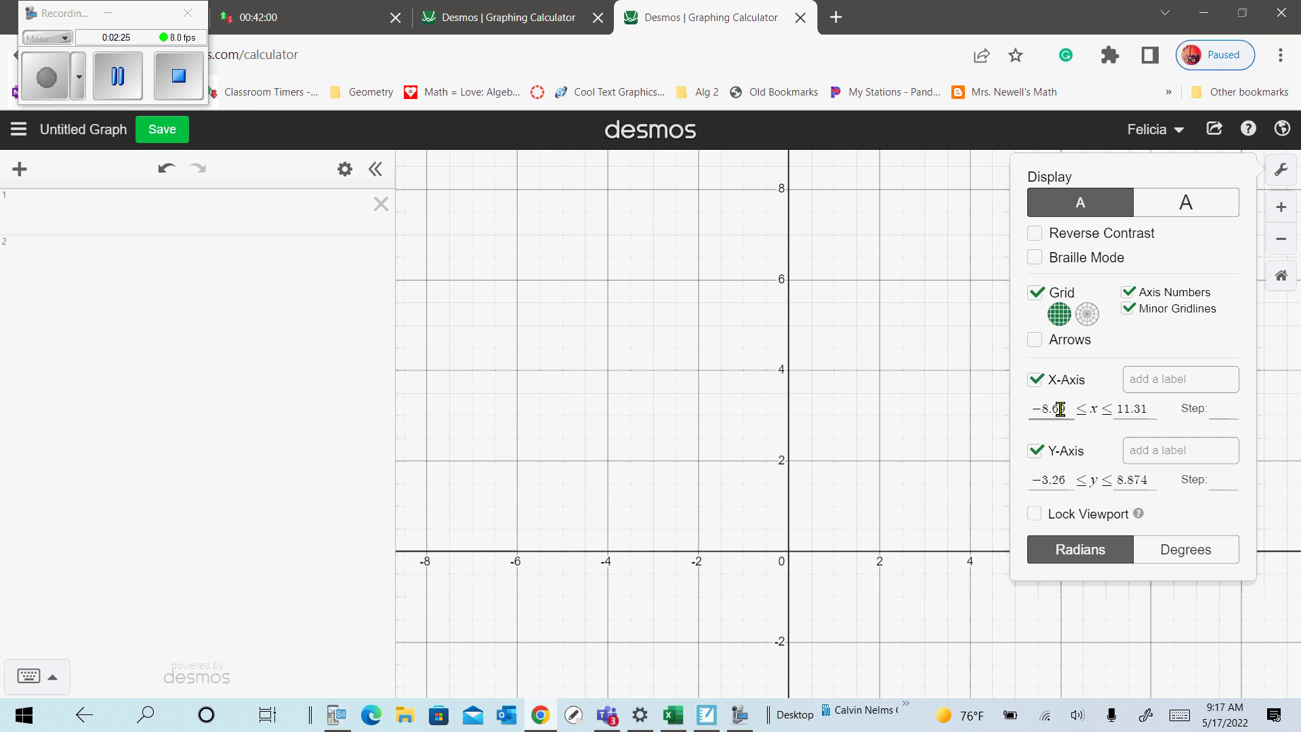
Pan the graph further toward the first quadrant until x runs from about -5.2 to 14.8 and y from about -1.5 to 10.6.
left_click_drag(1060, 409, 1038, 448)
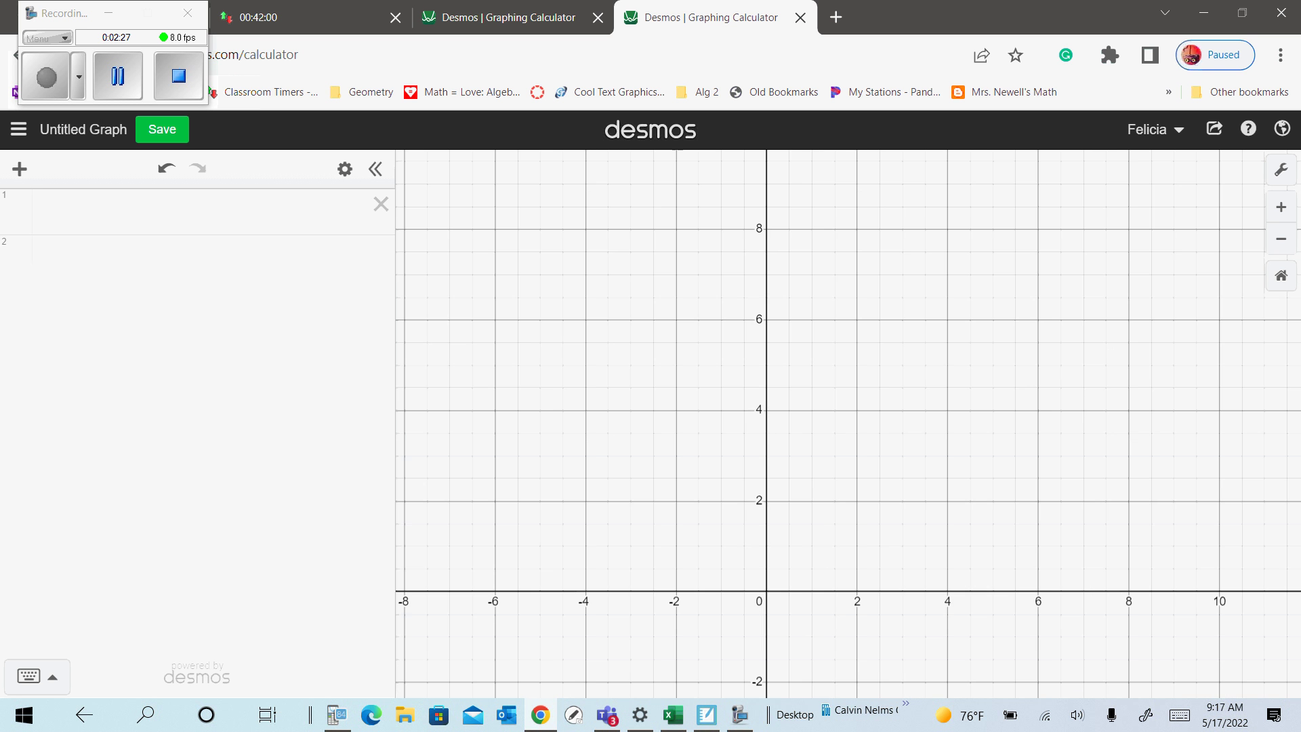
left_click(1282, 173)
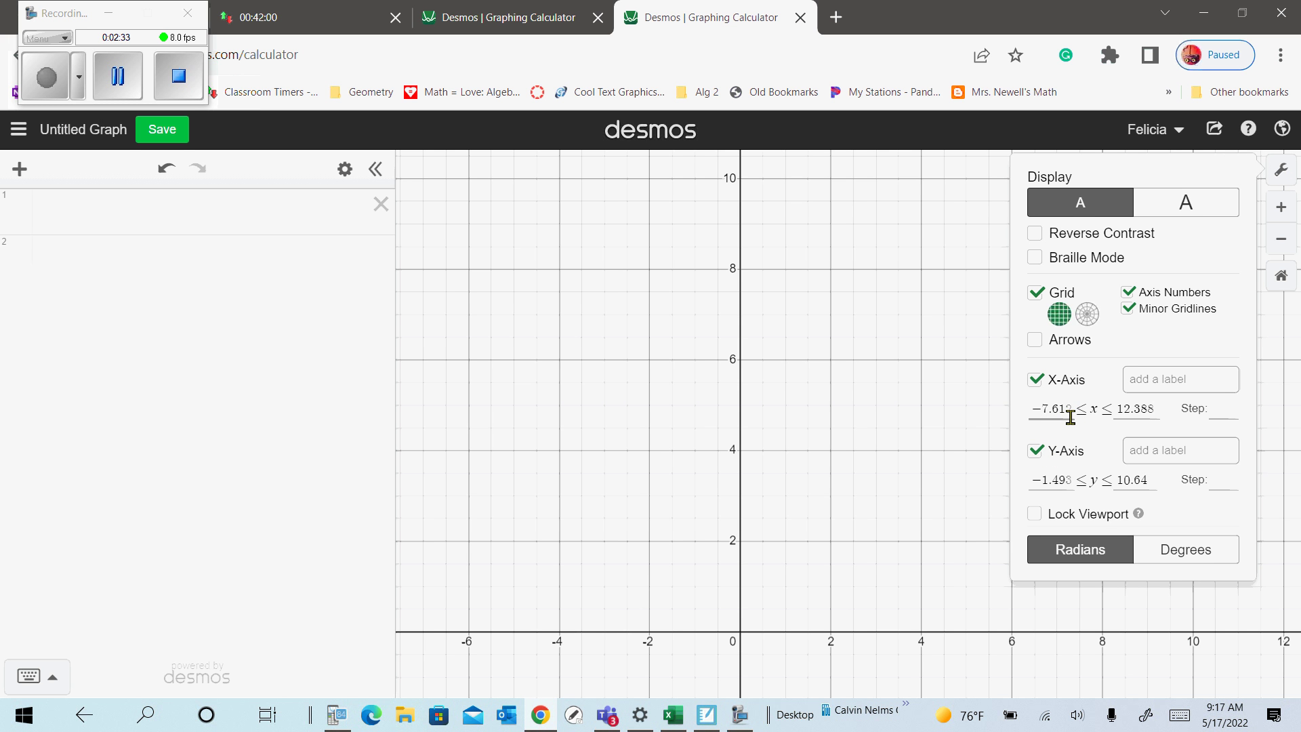
left_click_drag(863, 441, 749, 435)
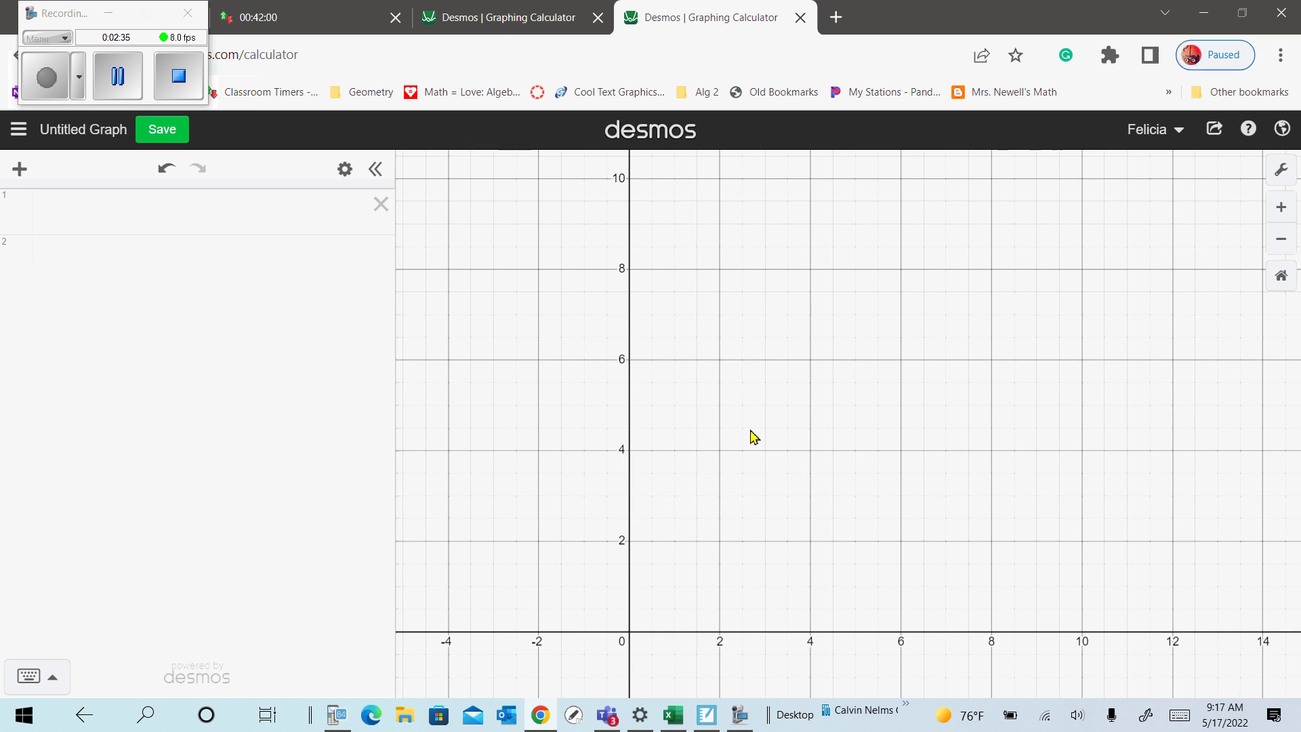
Label the x-axis "Number of Hours" in the graph settings and shorten the label to "Hours".
left_click(1281, 170)
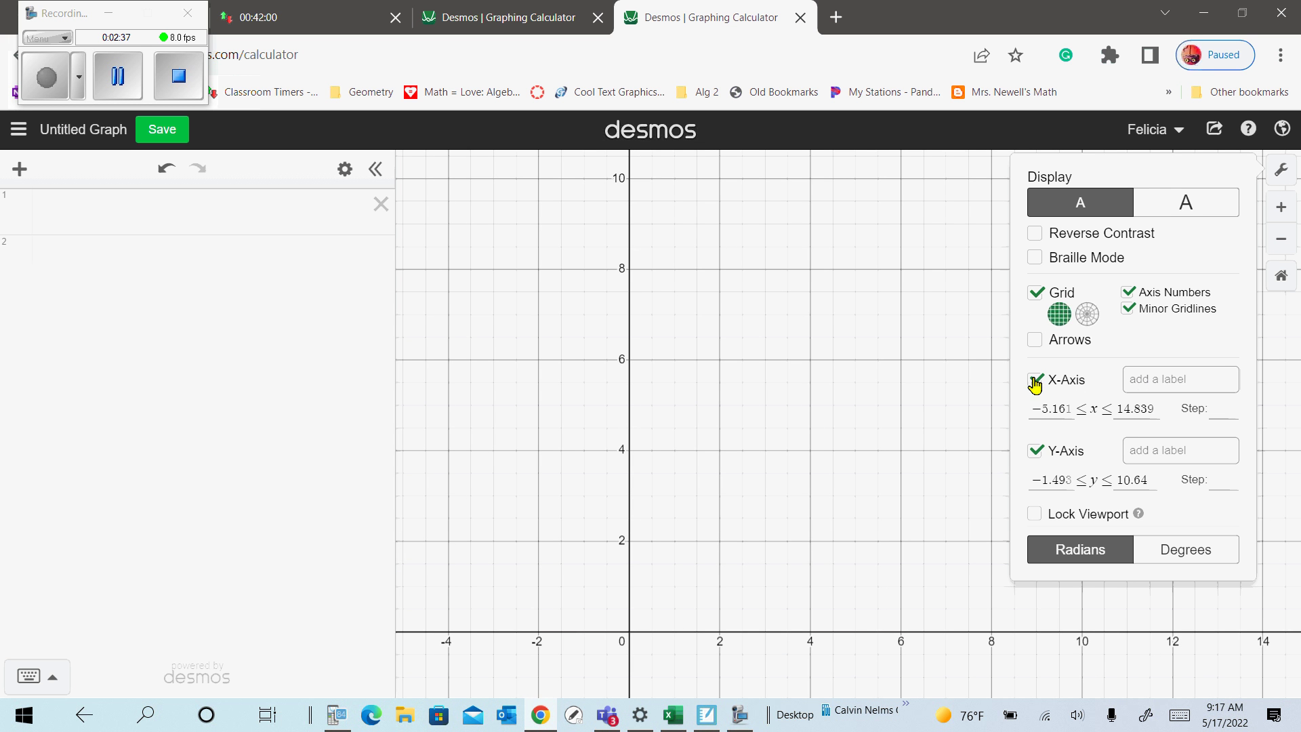
left_click(1151, 386)
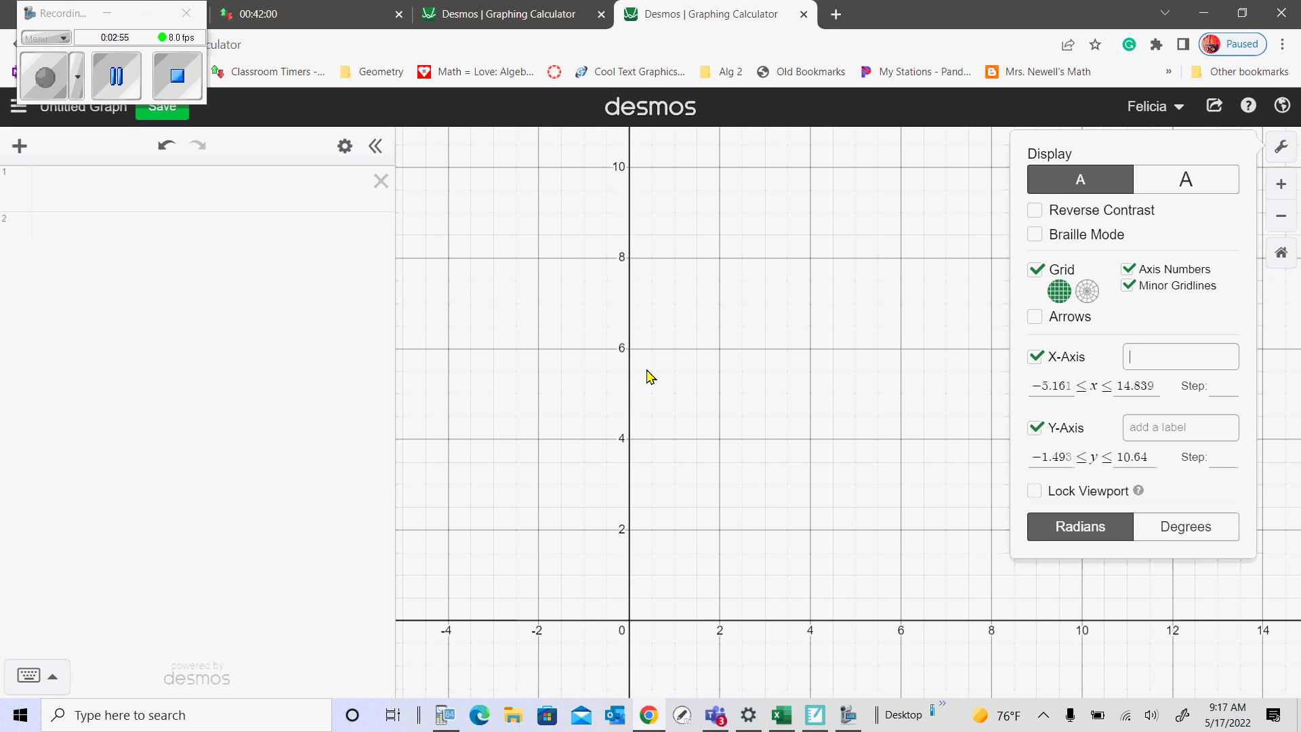
type("Numbe")
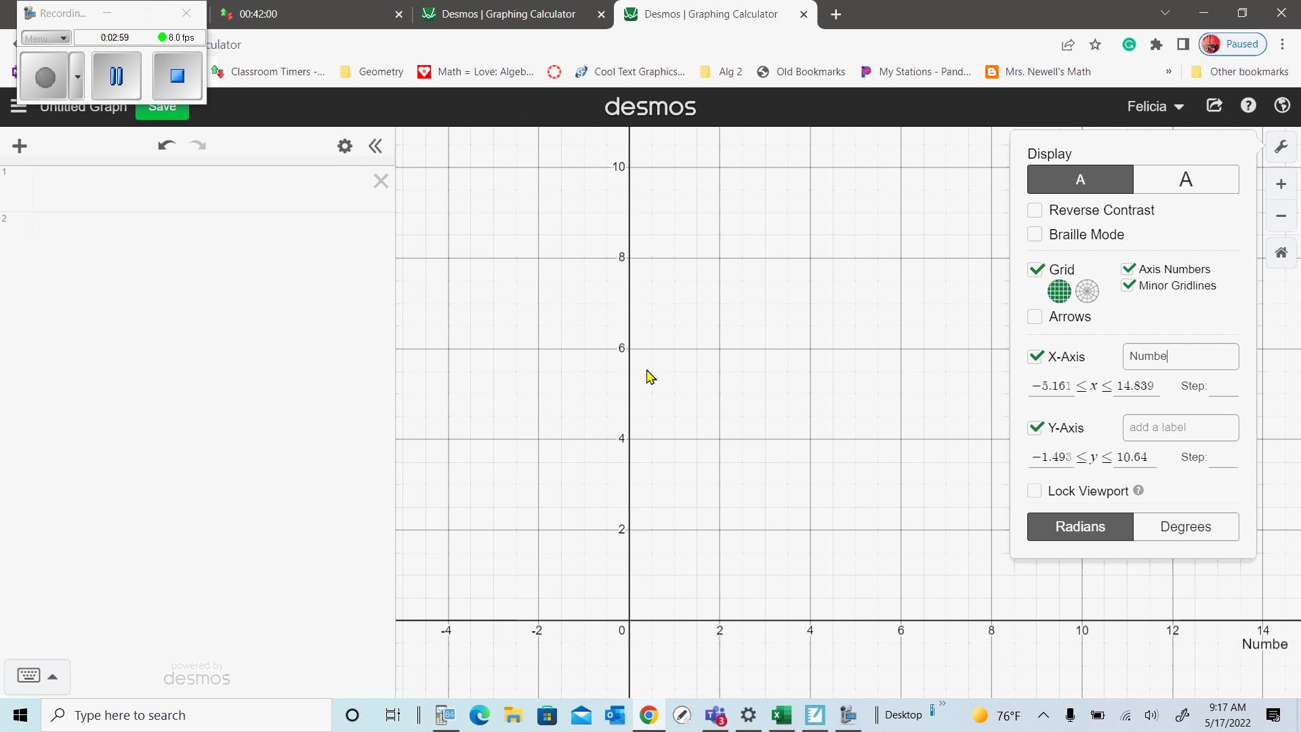
type("r of Hou")
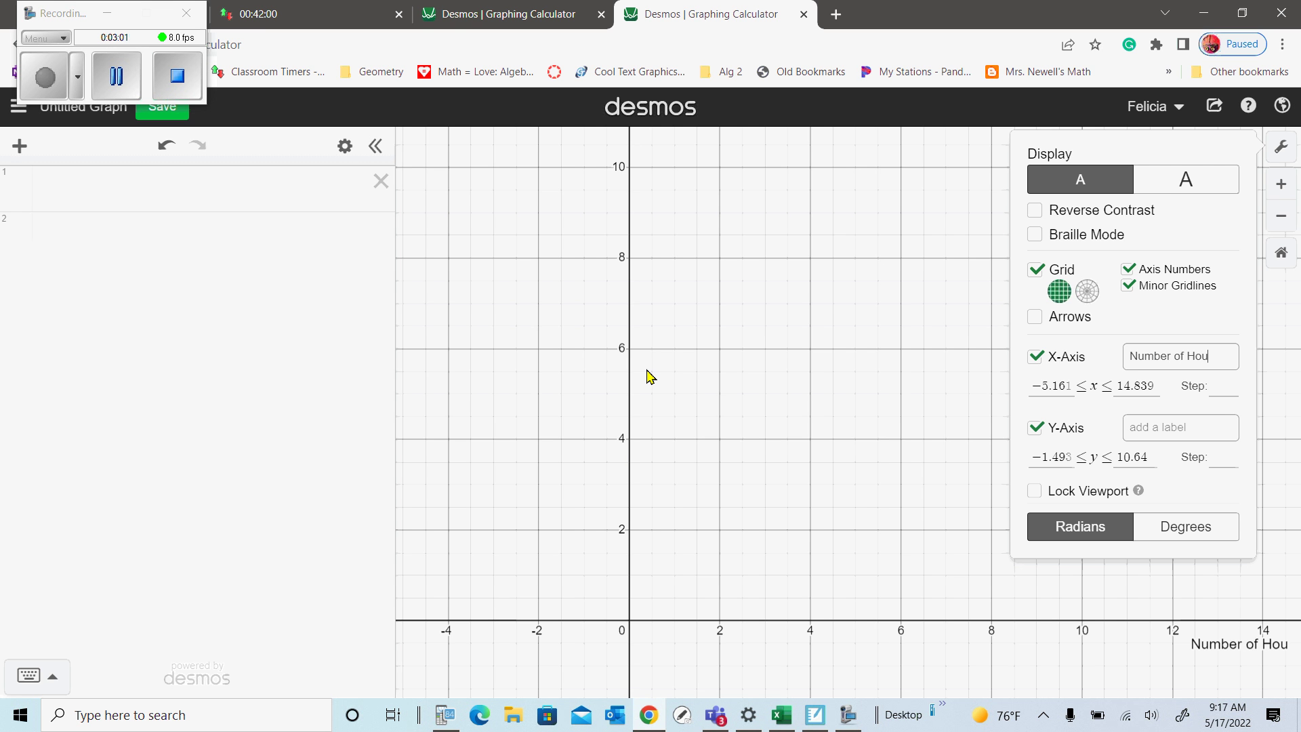
type("rs")
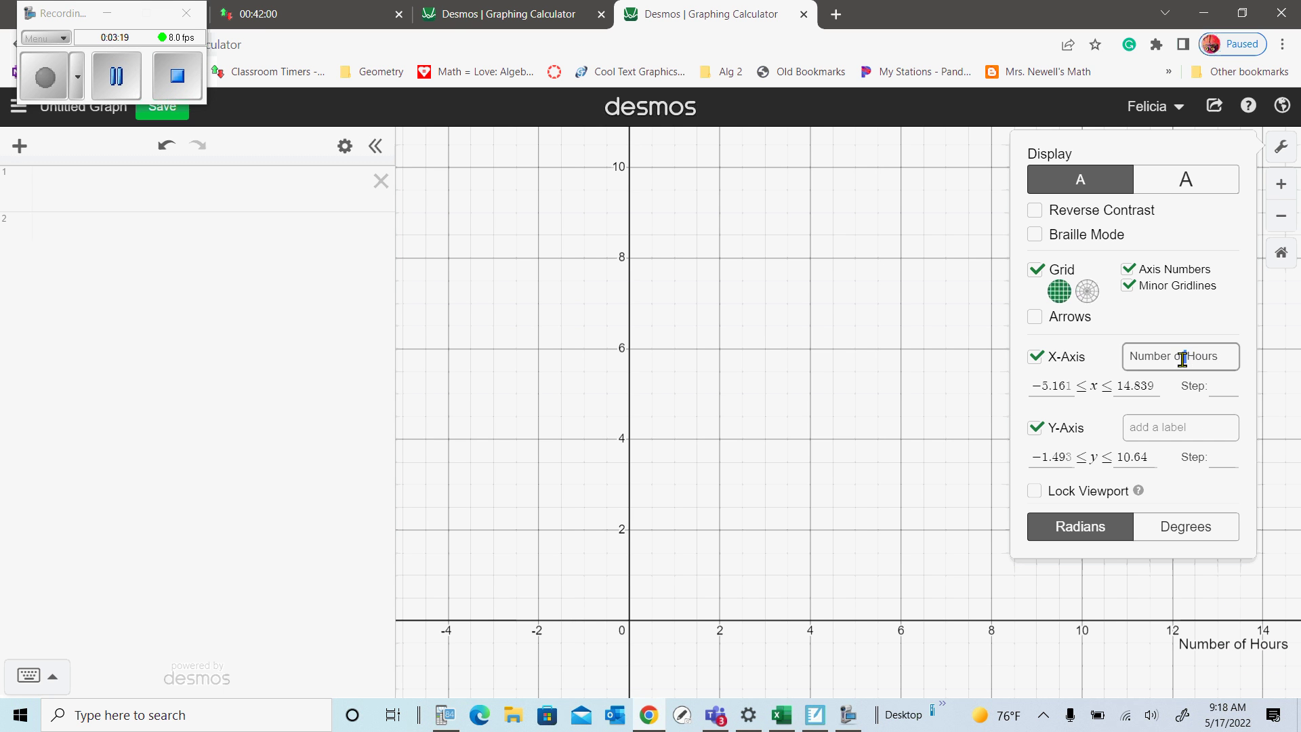
left_click_drag(1187, 357, 1122, 371)
key("BackSpace")
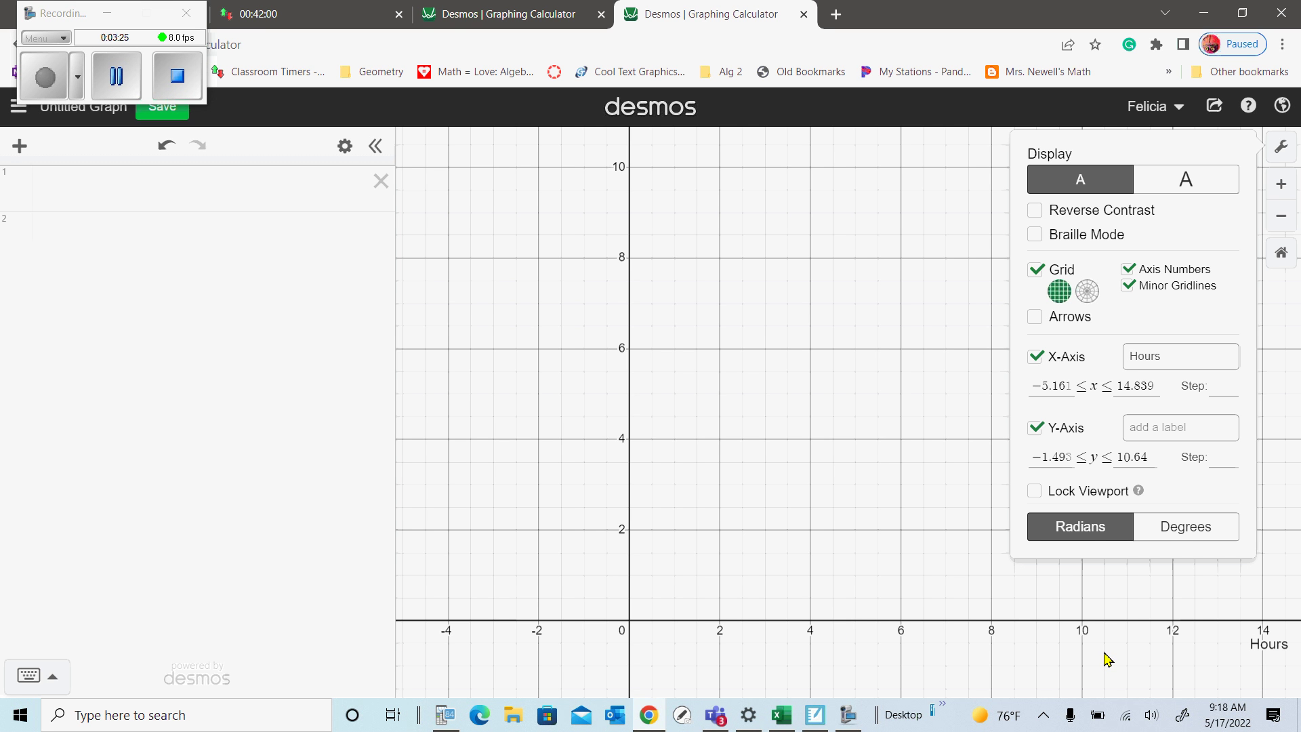
Label the y-axis "Money Earned" in the graph settings.
left_click(1150, 430)
type("Money Earn")
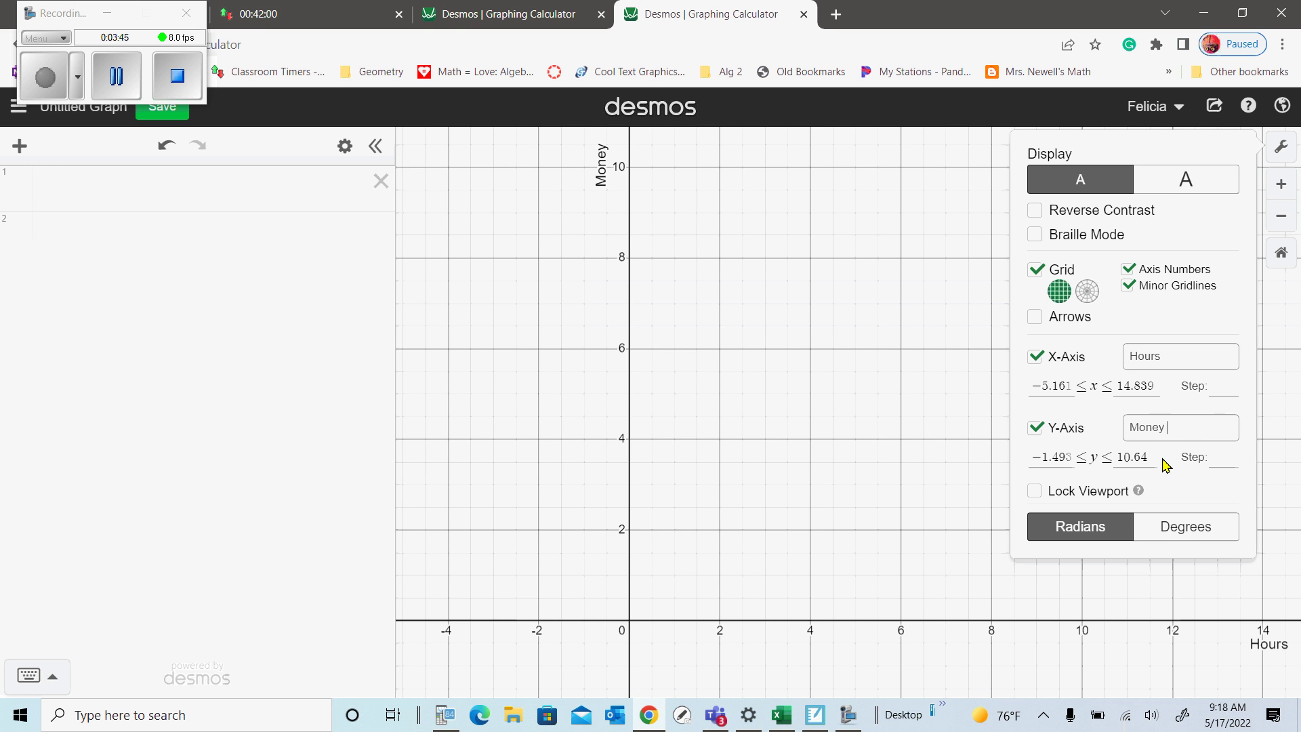
type("ed")
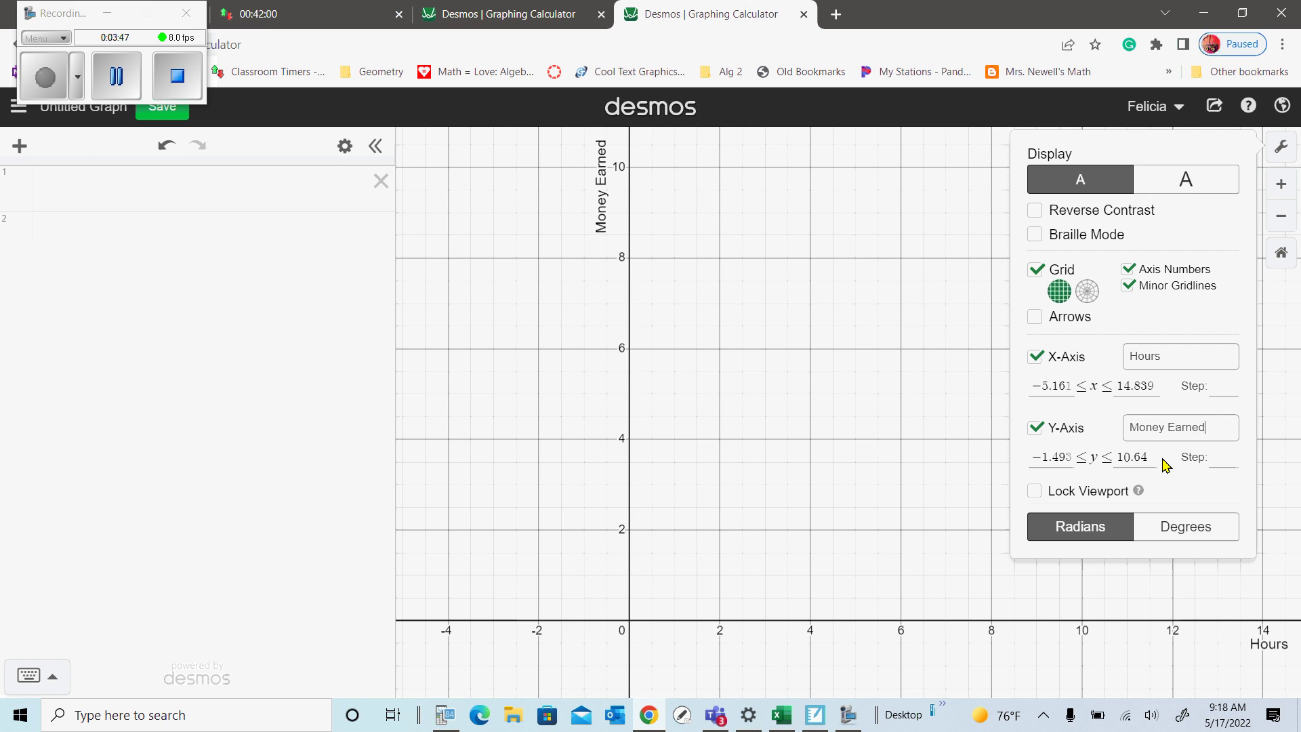
Replace the y-axis label with "Gross Pay" and close the graph settings.
left_click_drag(1212, 418, 1130, 423)
type("Grp")
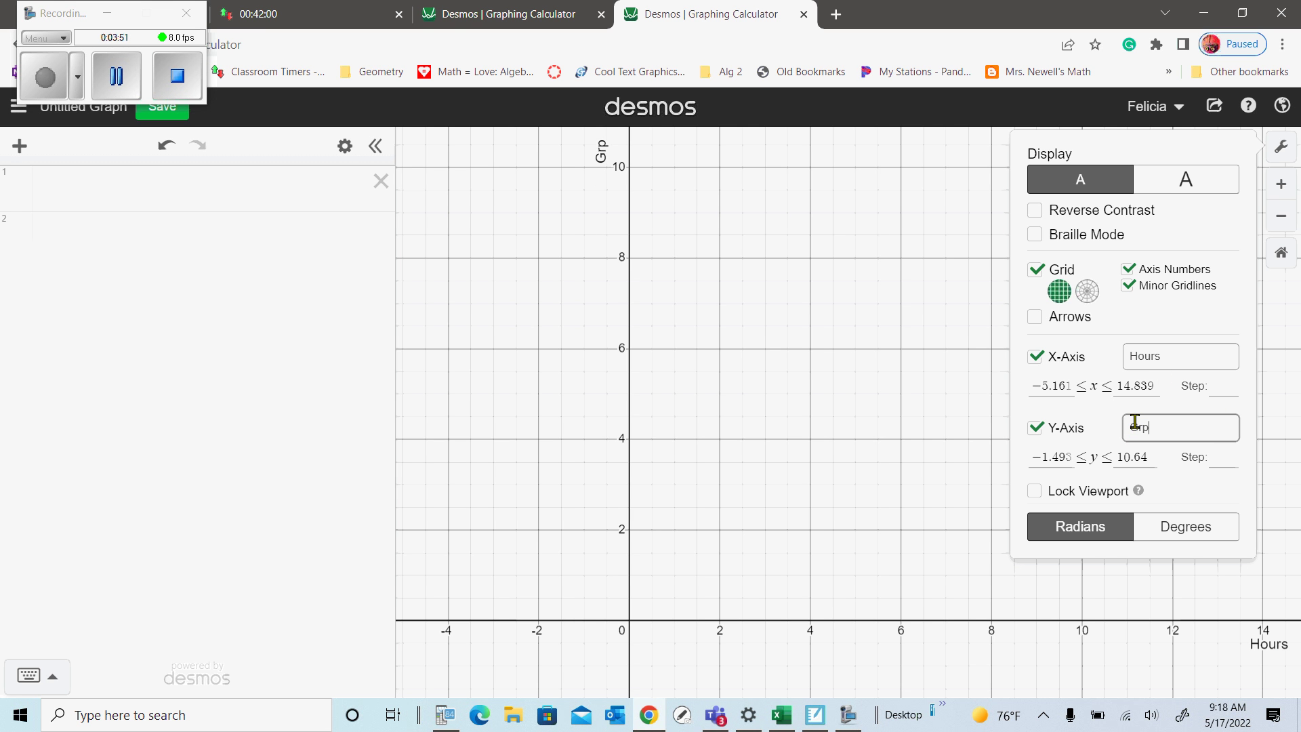
key("BackSpace")
key("BackSpace")
type("ross Pay")
left_click(930, 368)
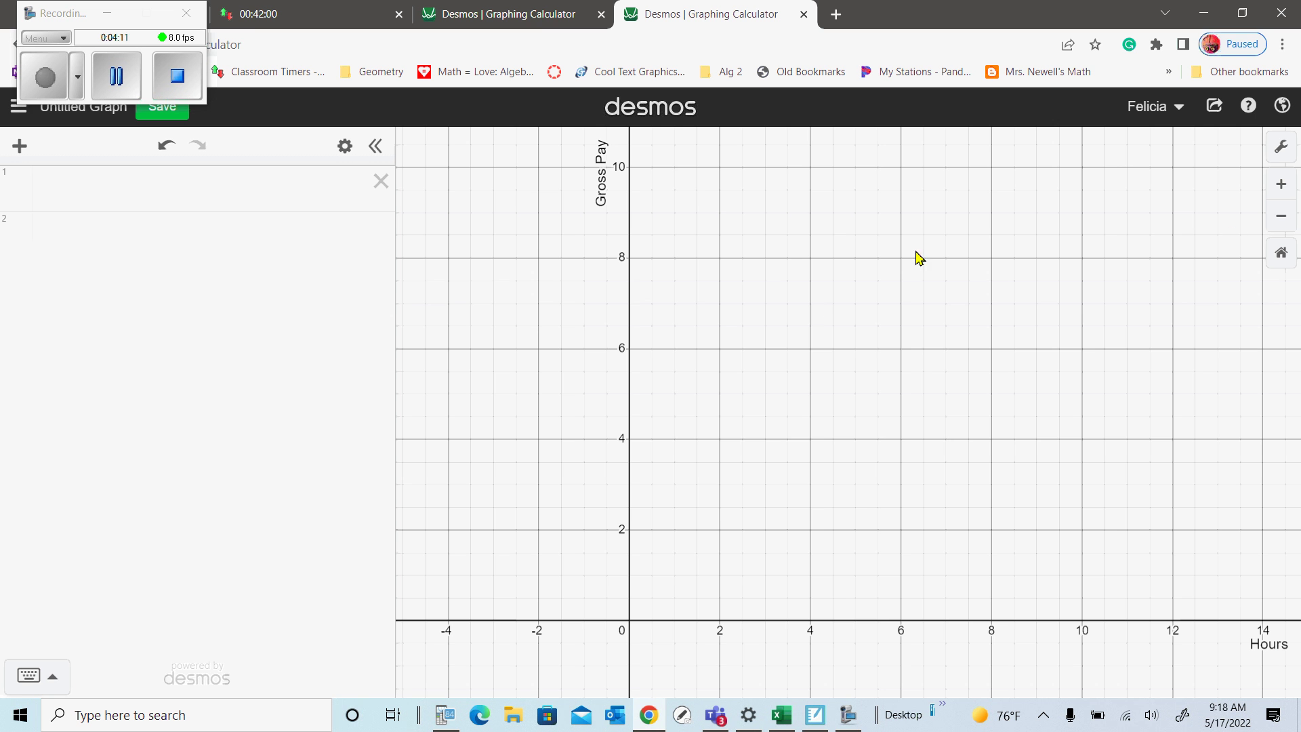
left_click(1281, 192)
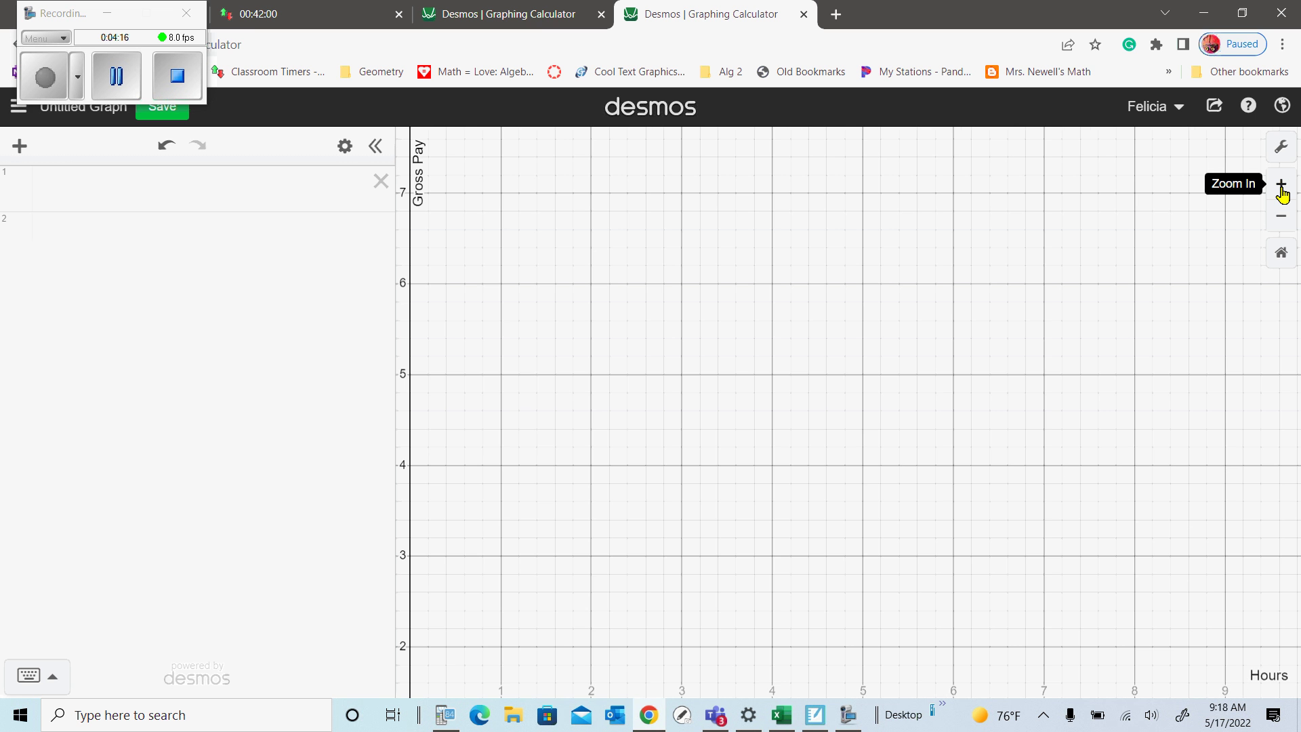
left_click(1283, 221)
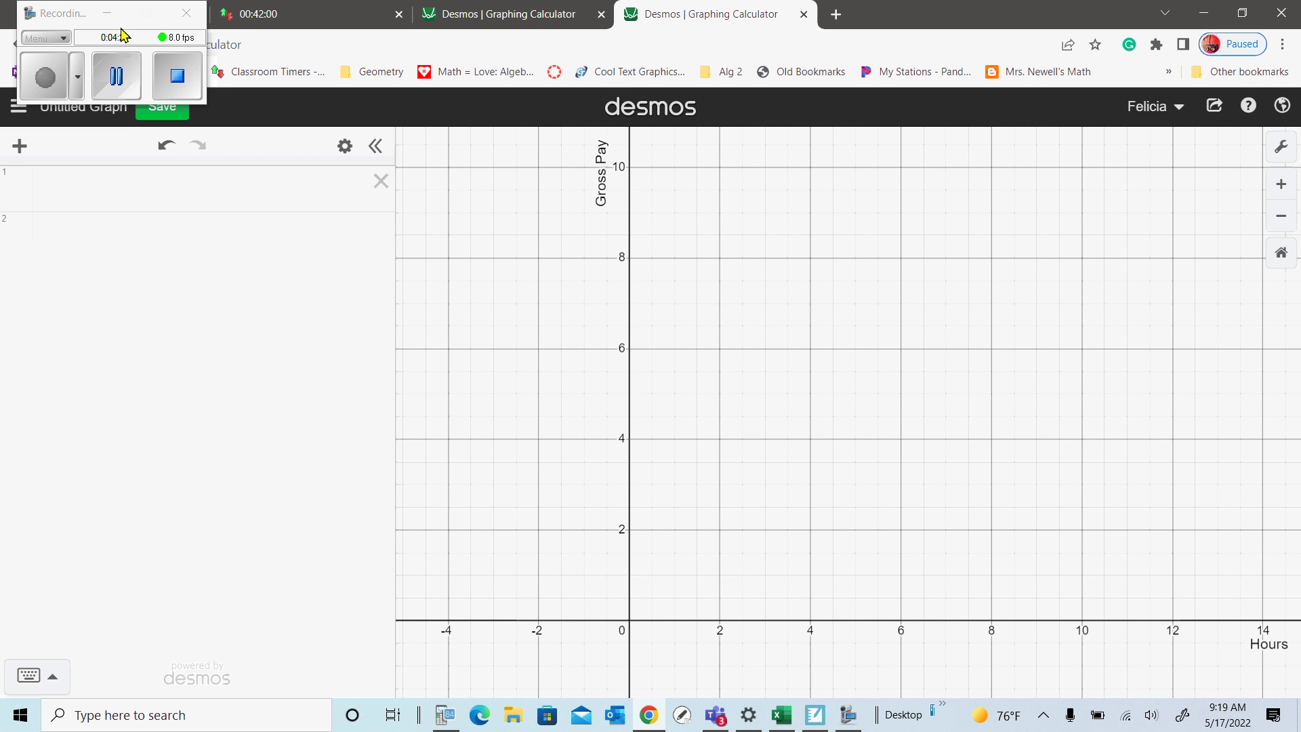
left_click(107, 13)
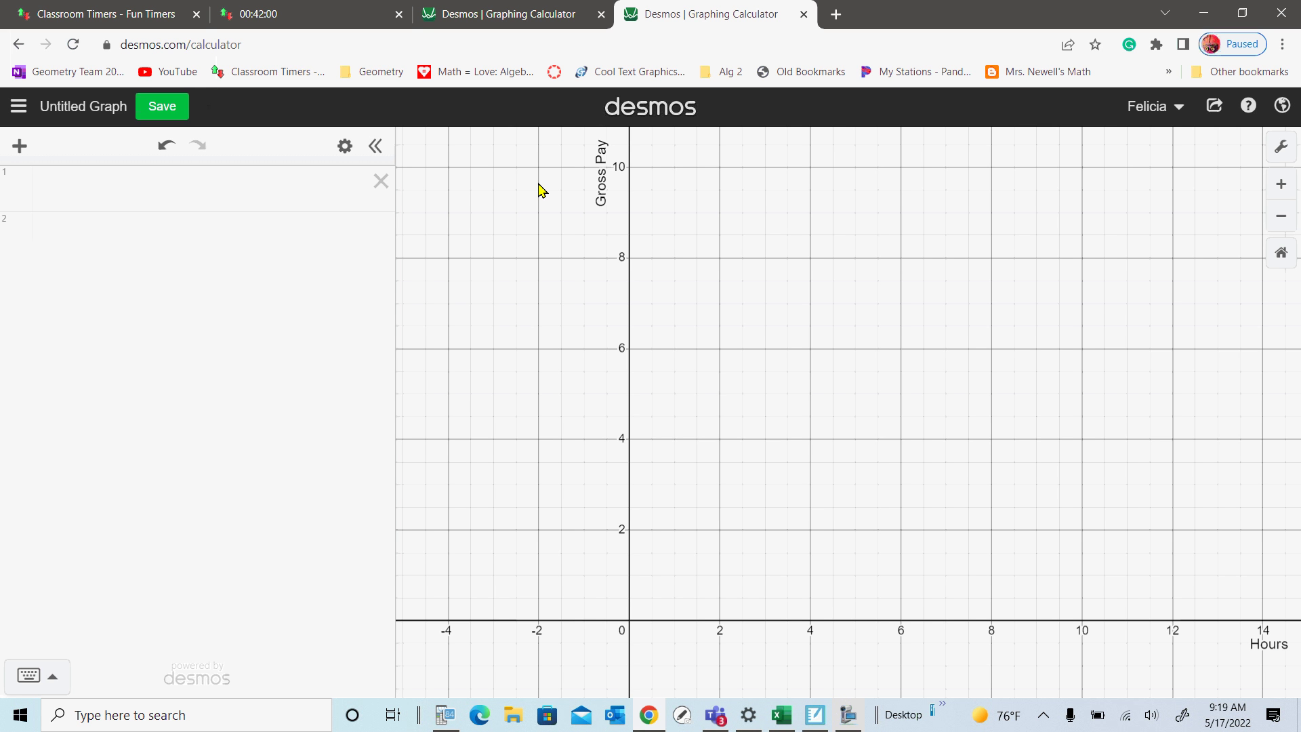
Add an expression to the list and enter the equation y = 11.35x in the first line.
left_click(21, 155)
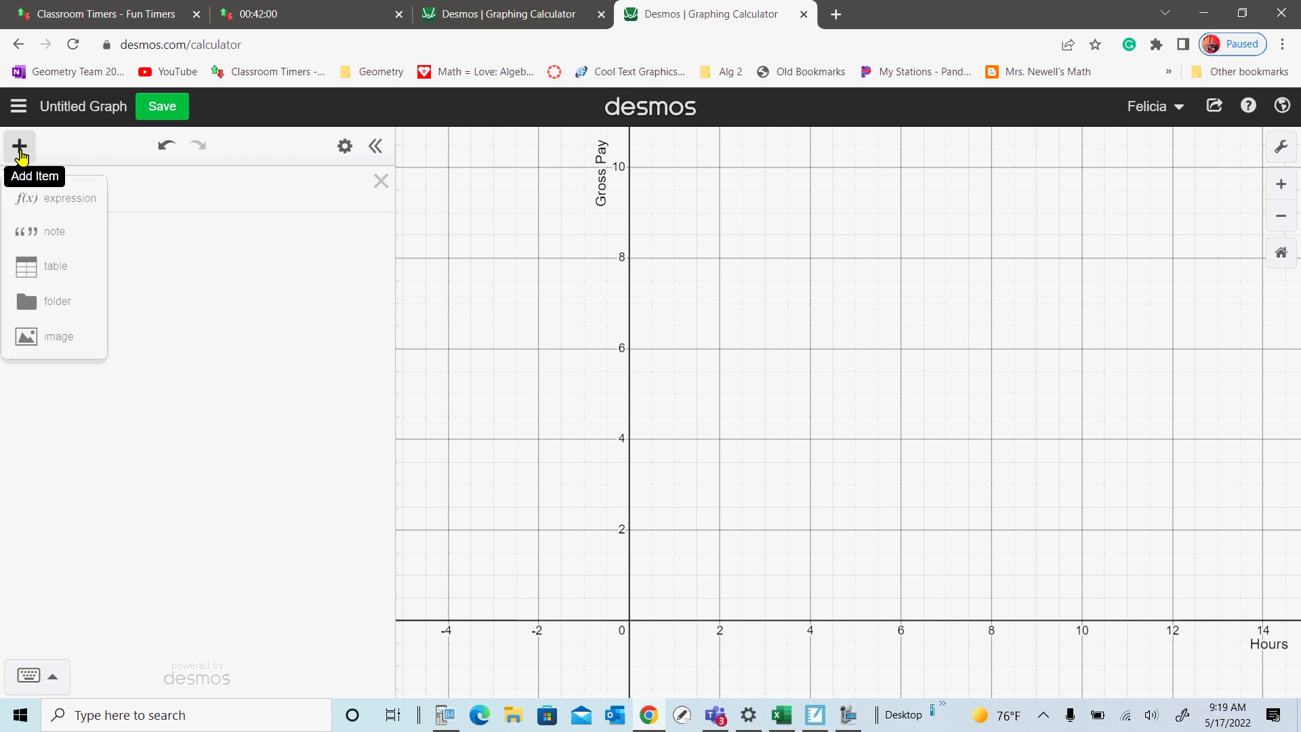
left_click(76, 200)
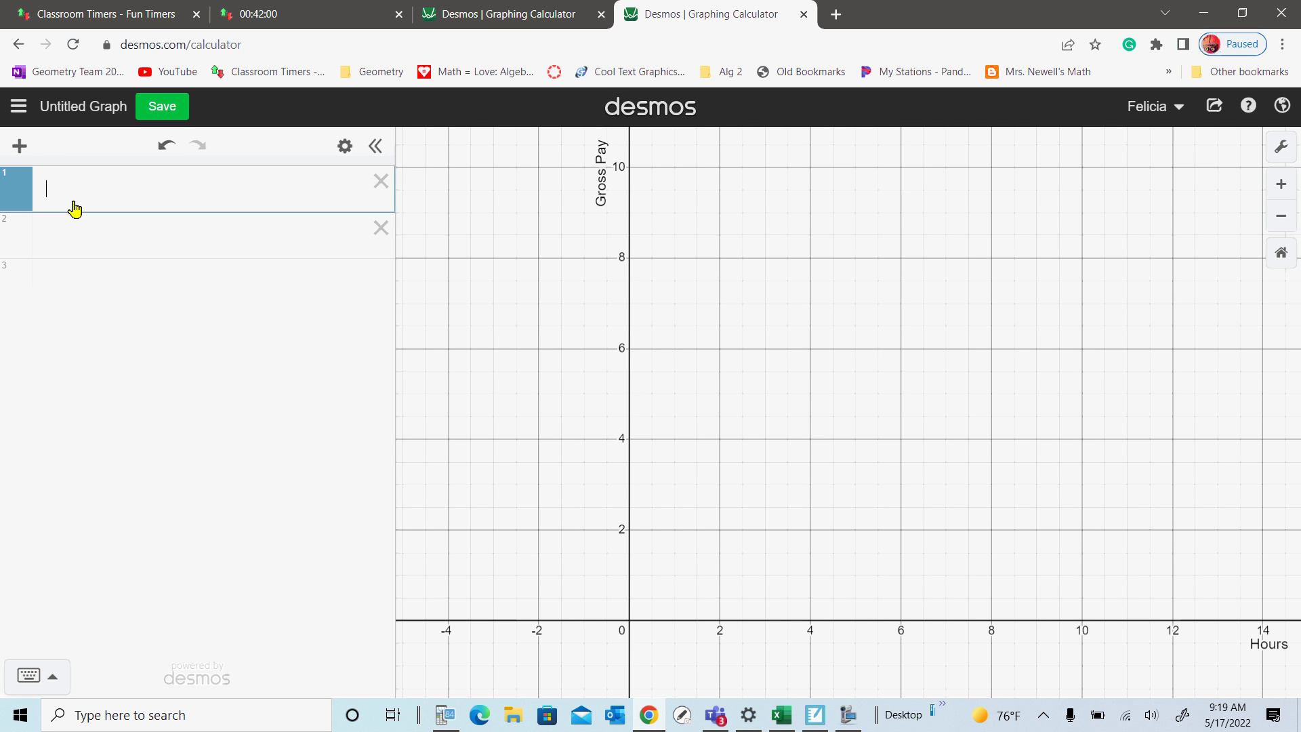
type("y=")
type("11")
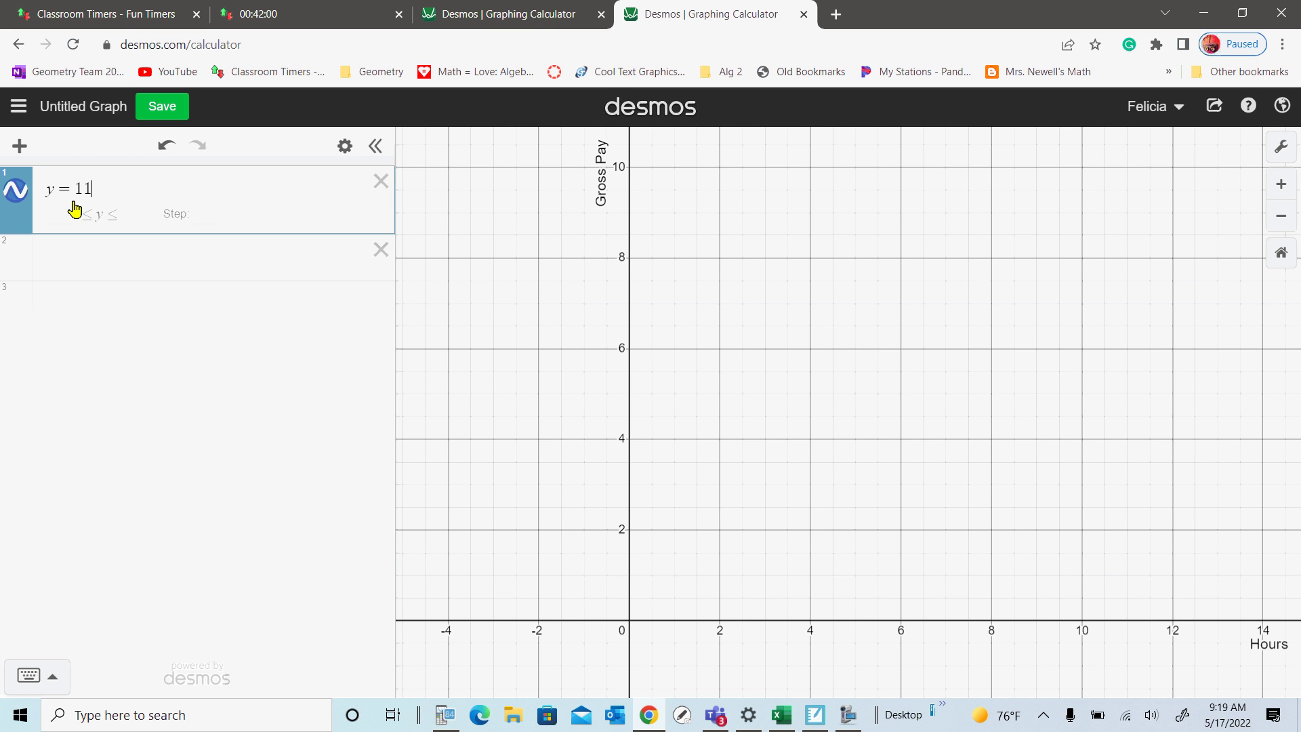
type(".35x")
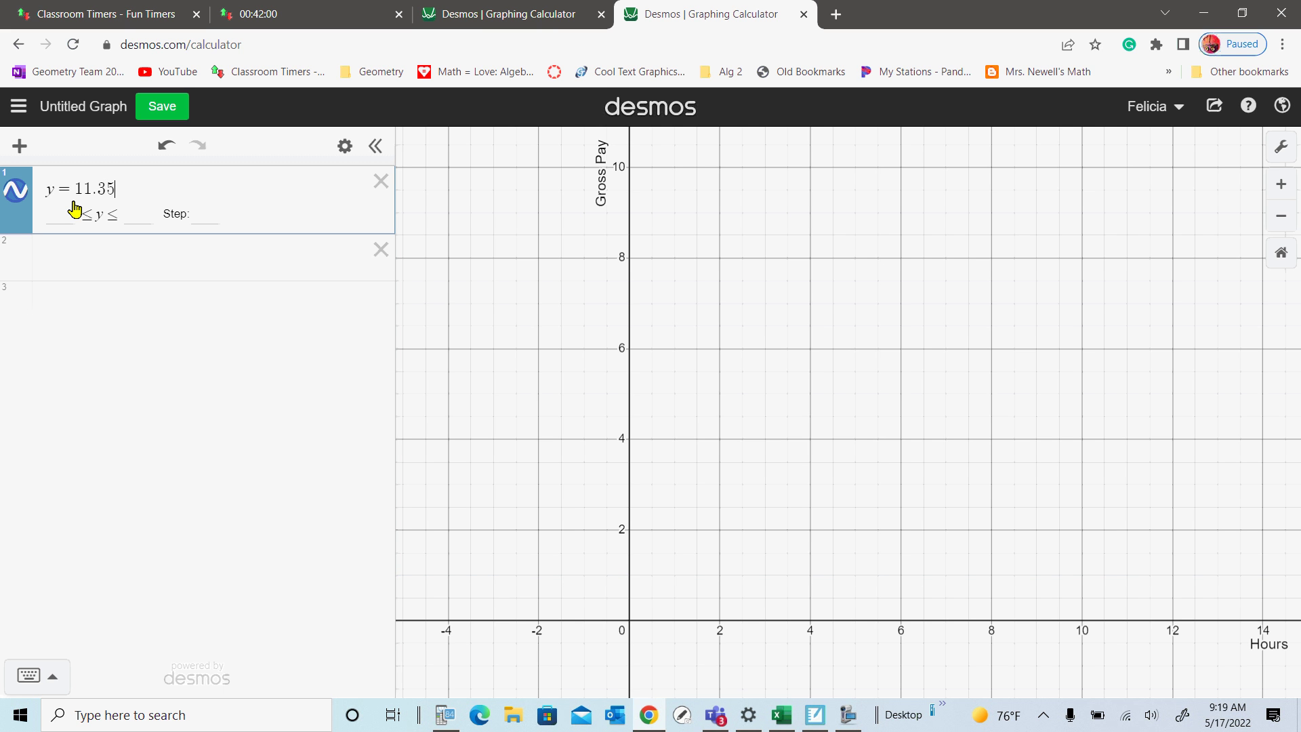
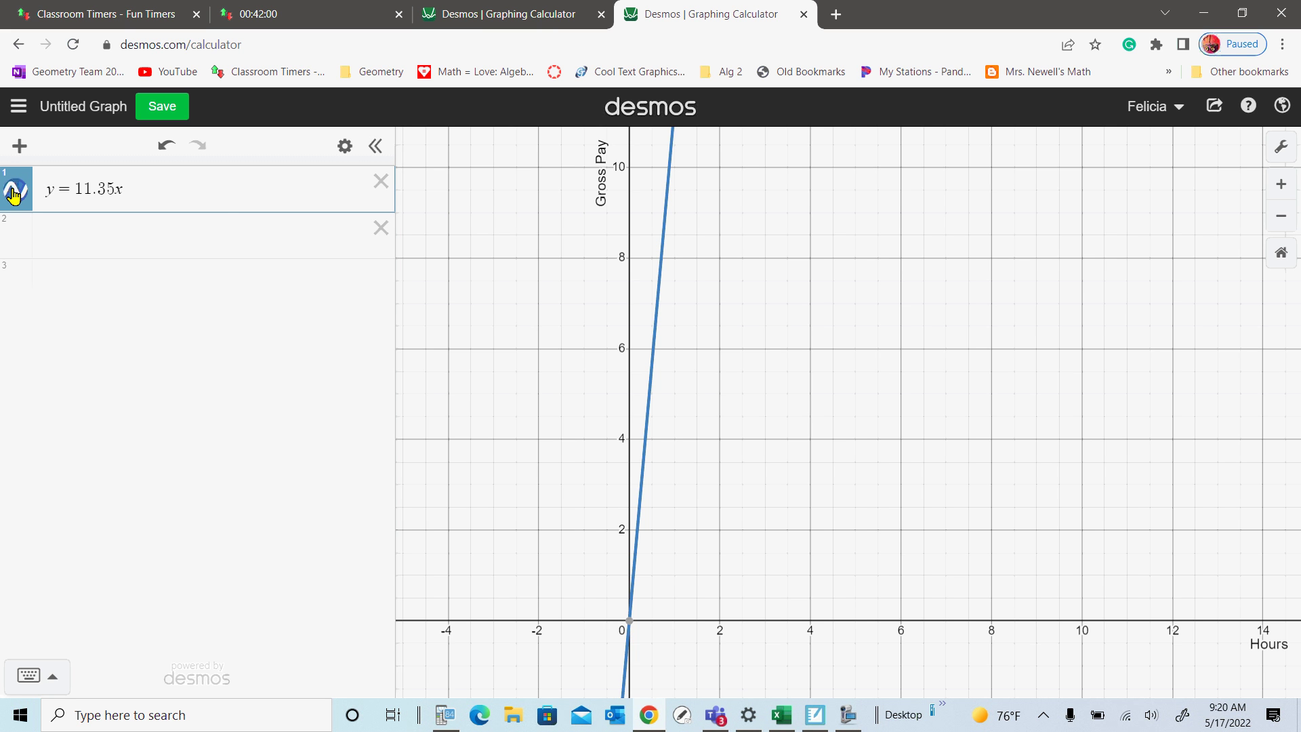
Try the dashed and dotted styles on the y = 11.35x line, and return it to solid.
left_click(14, 195)
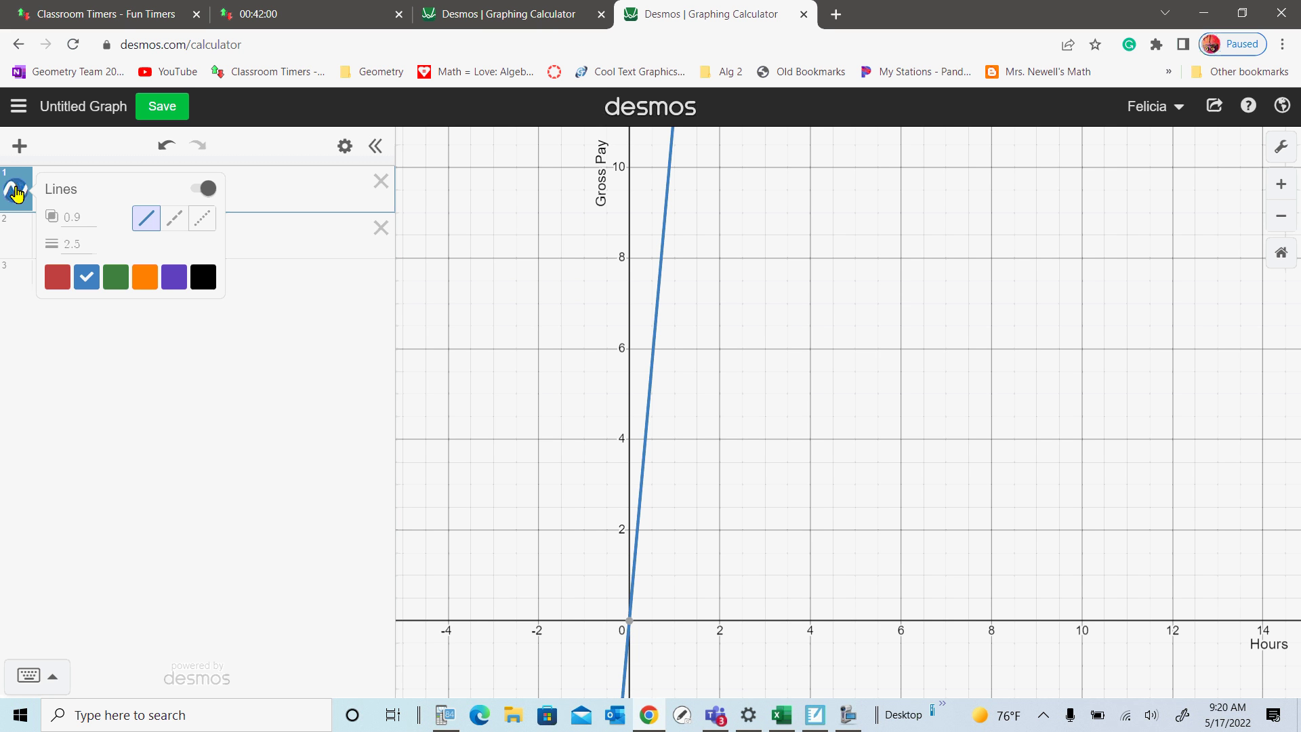
left_click(79, 386)
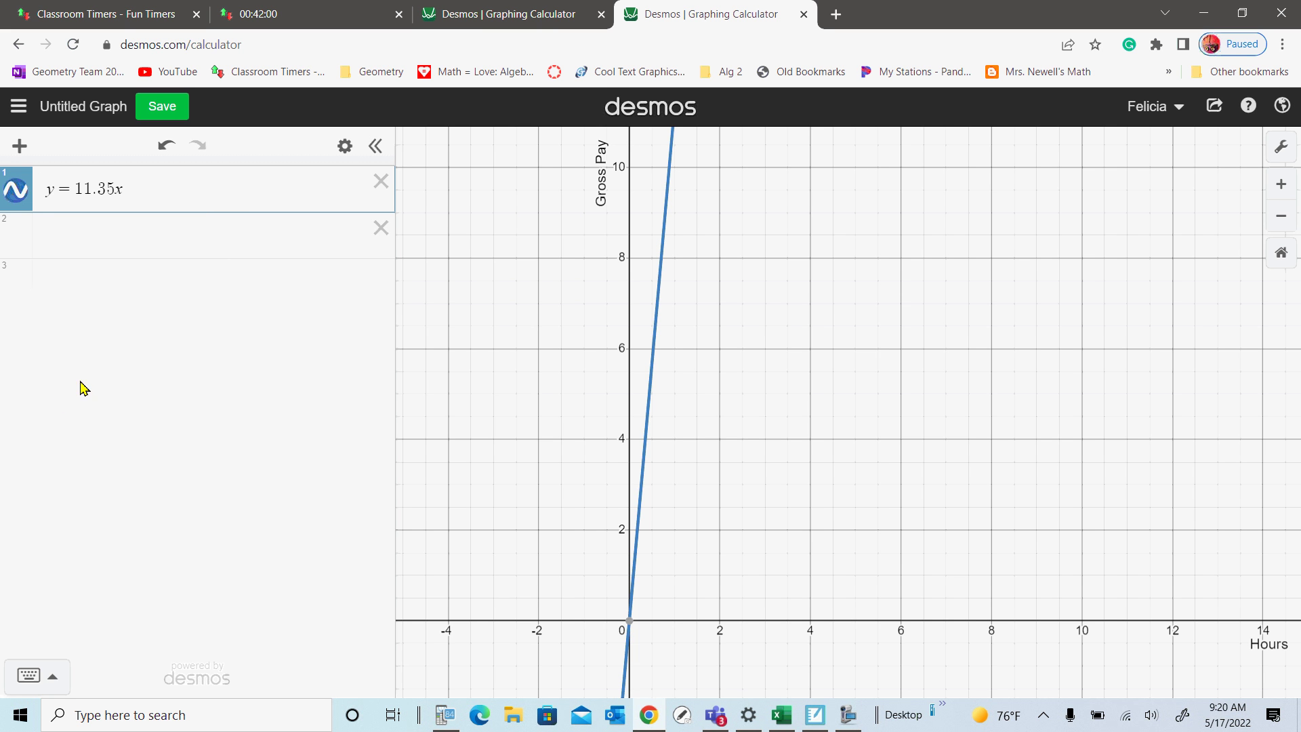
left_click(17, 193)
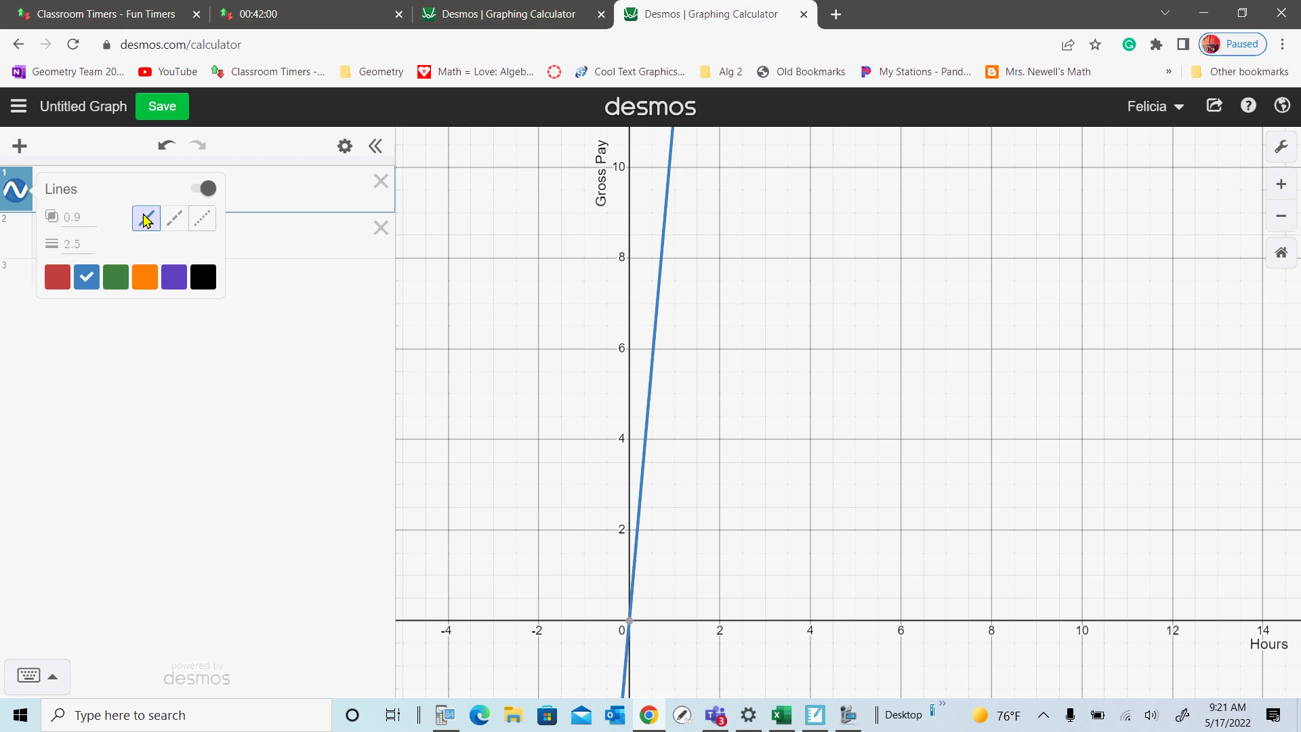
left_click(175, 228)
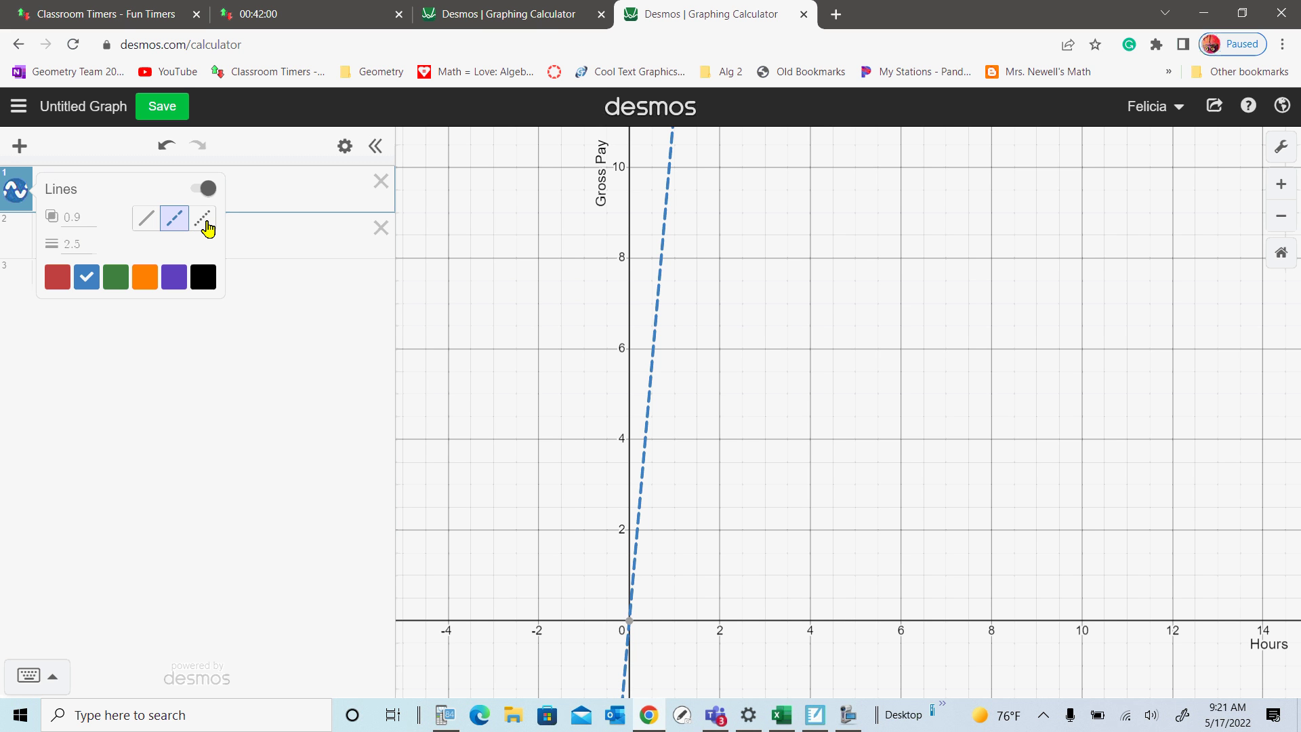
left_click(203, 222)
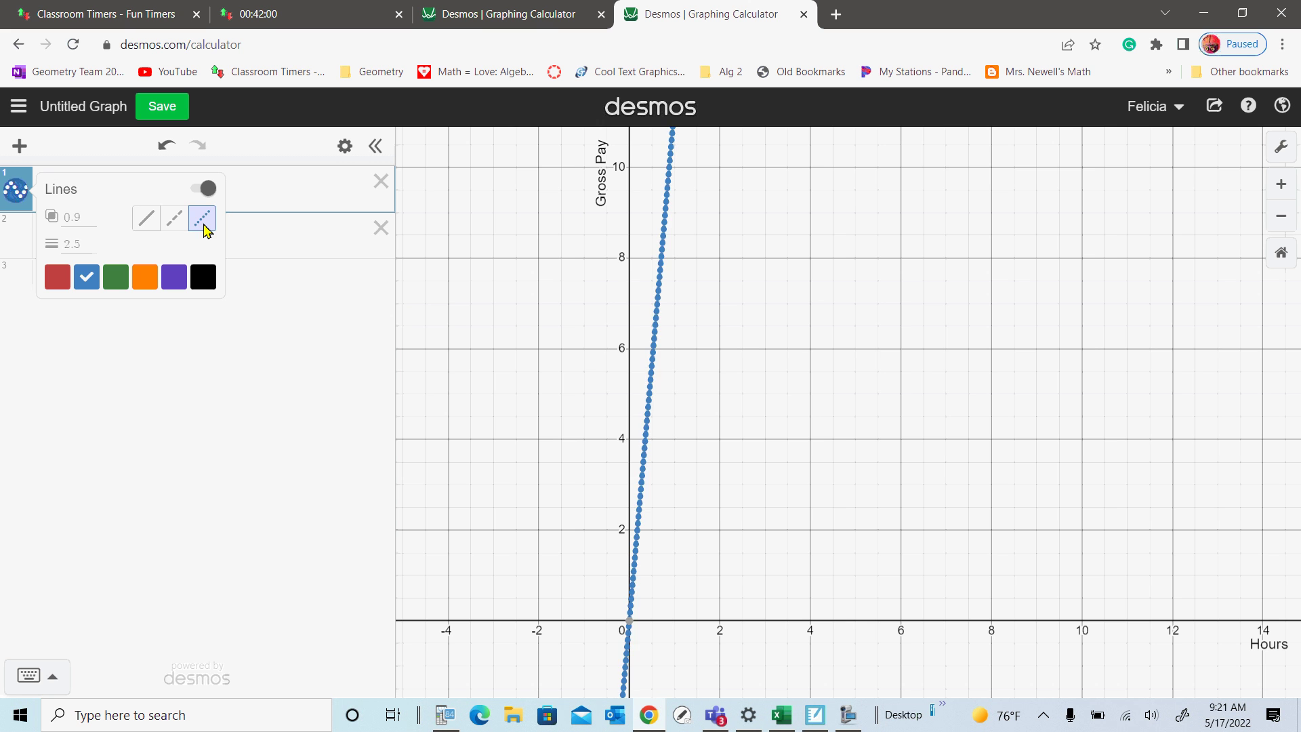
left_click(146, 220)
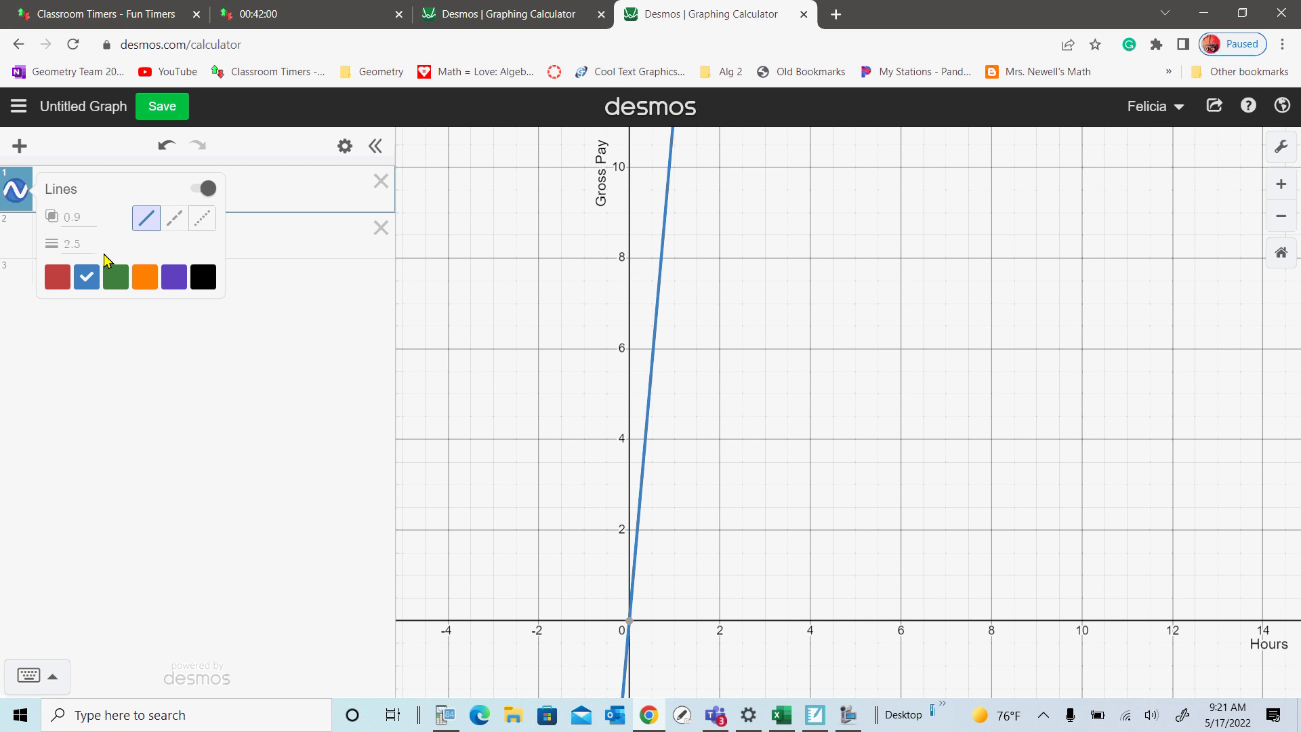
Color the y = 11.35x line orange and set its line thickness to 4.5 px.
left_click(58, 282)
left_click(117, 279)
left_click(145, 282)
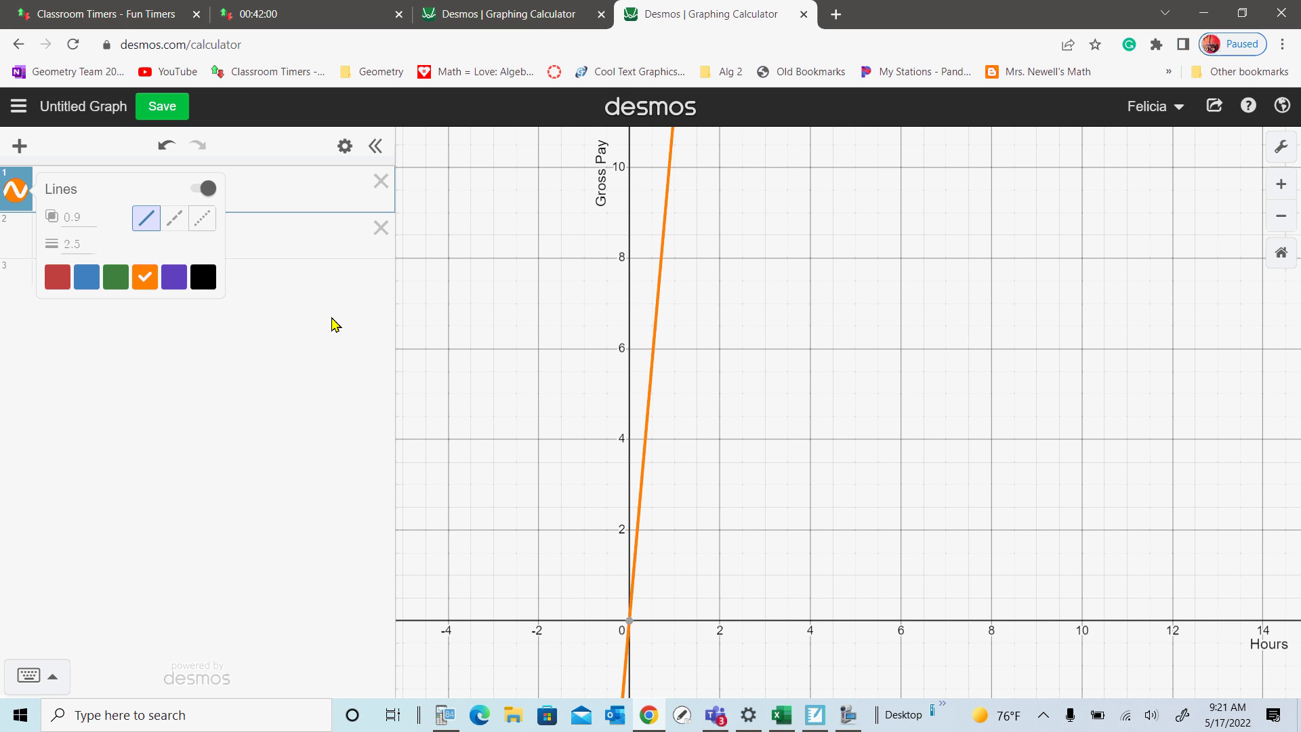
left_click(85, 248)
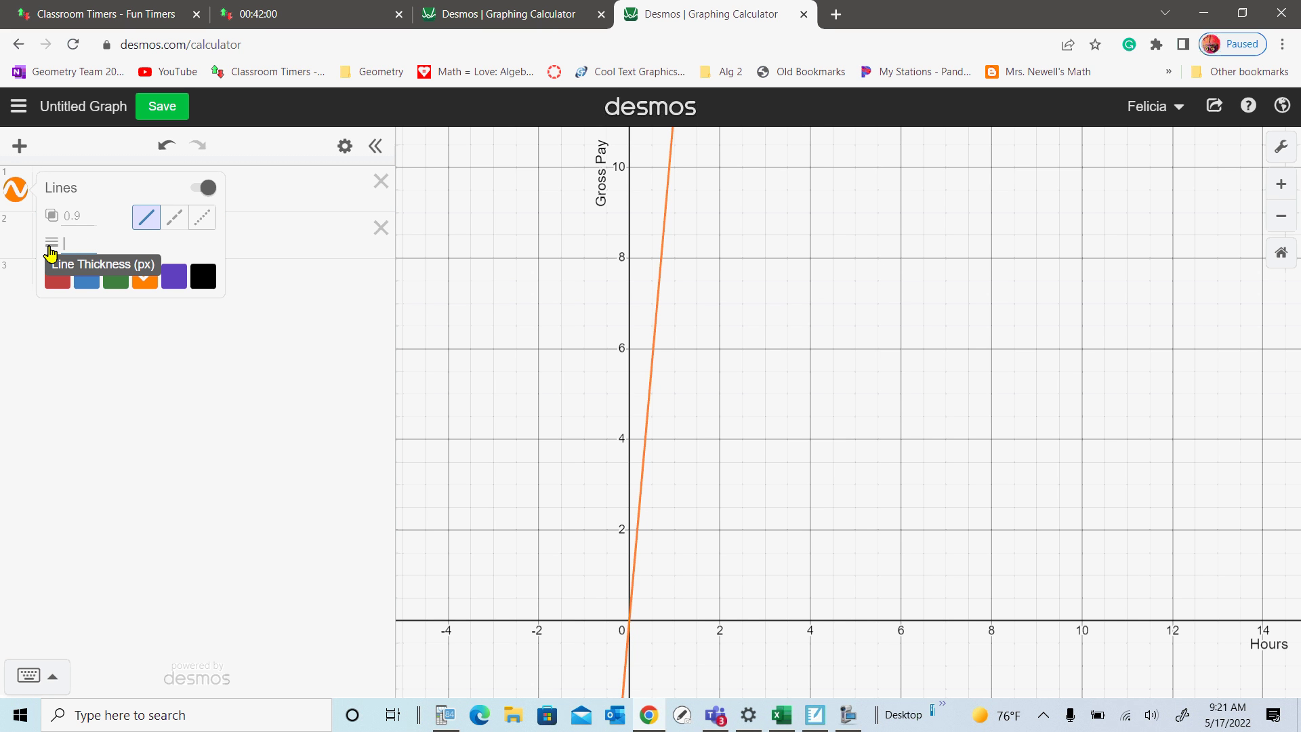
type("4.5")
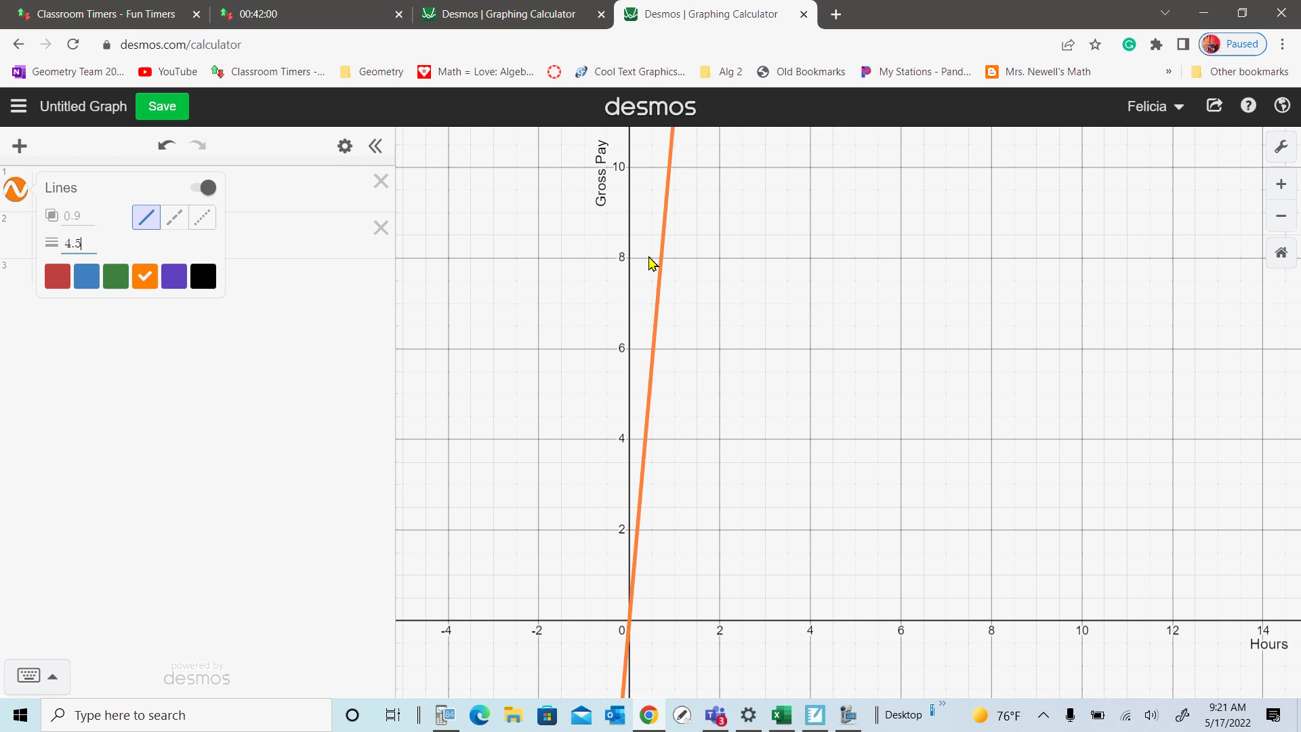
left_click(279, 325)
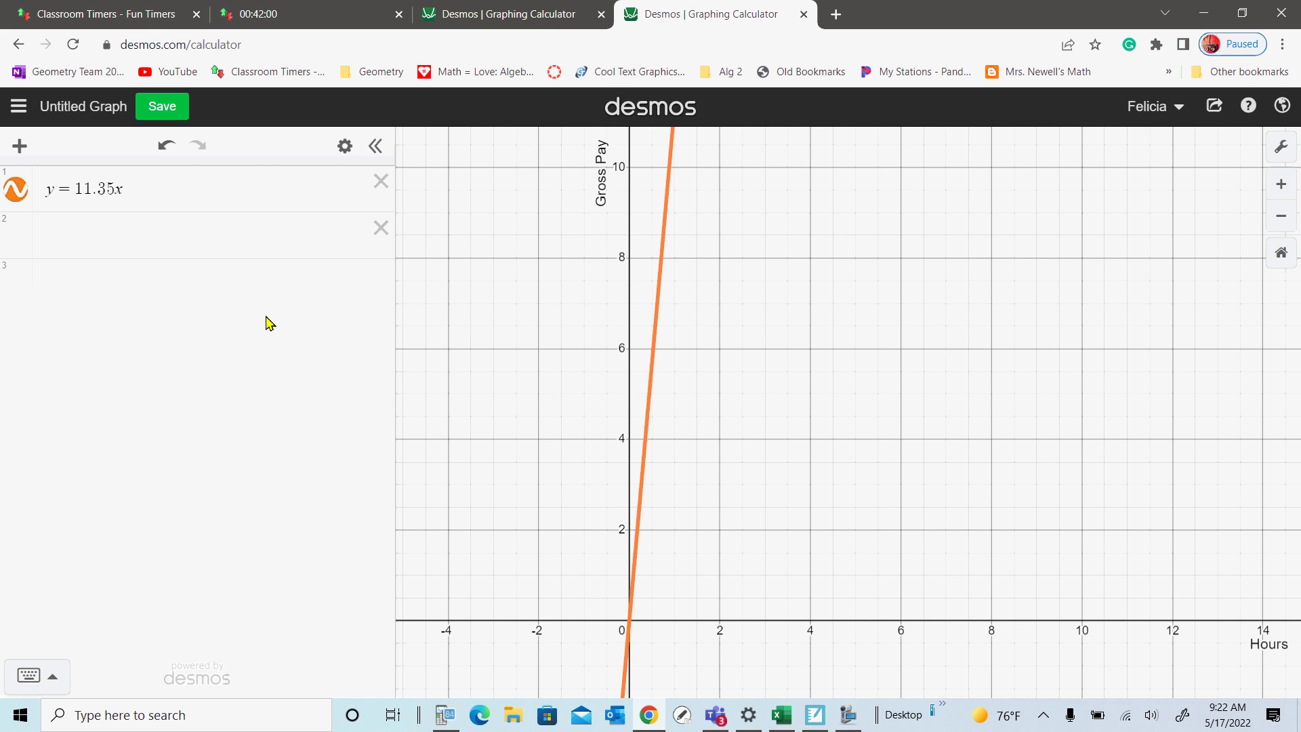
Enter the equation y = 60 in the second expression line.
left_click(71, 236)
type("y ")
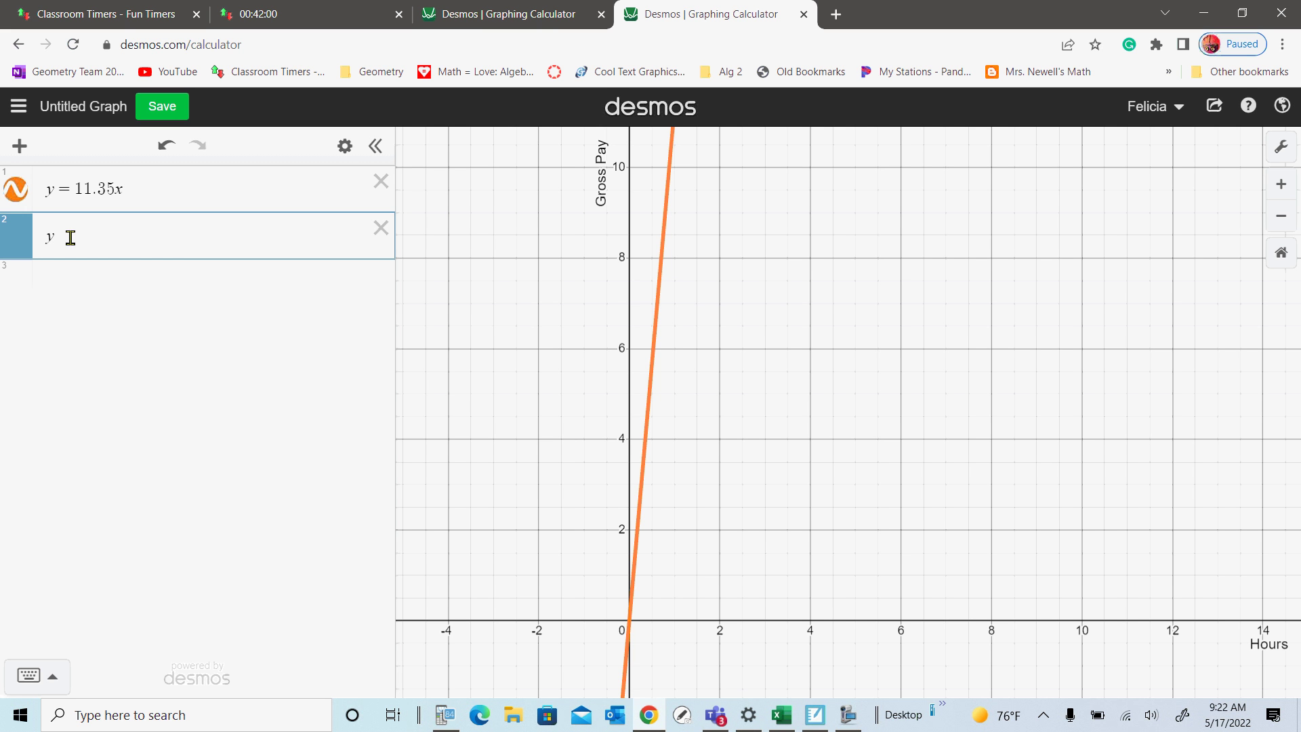
type("=")
type("60")
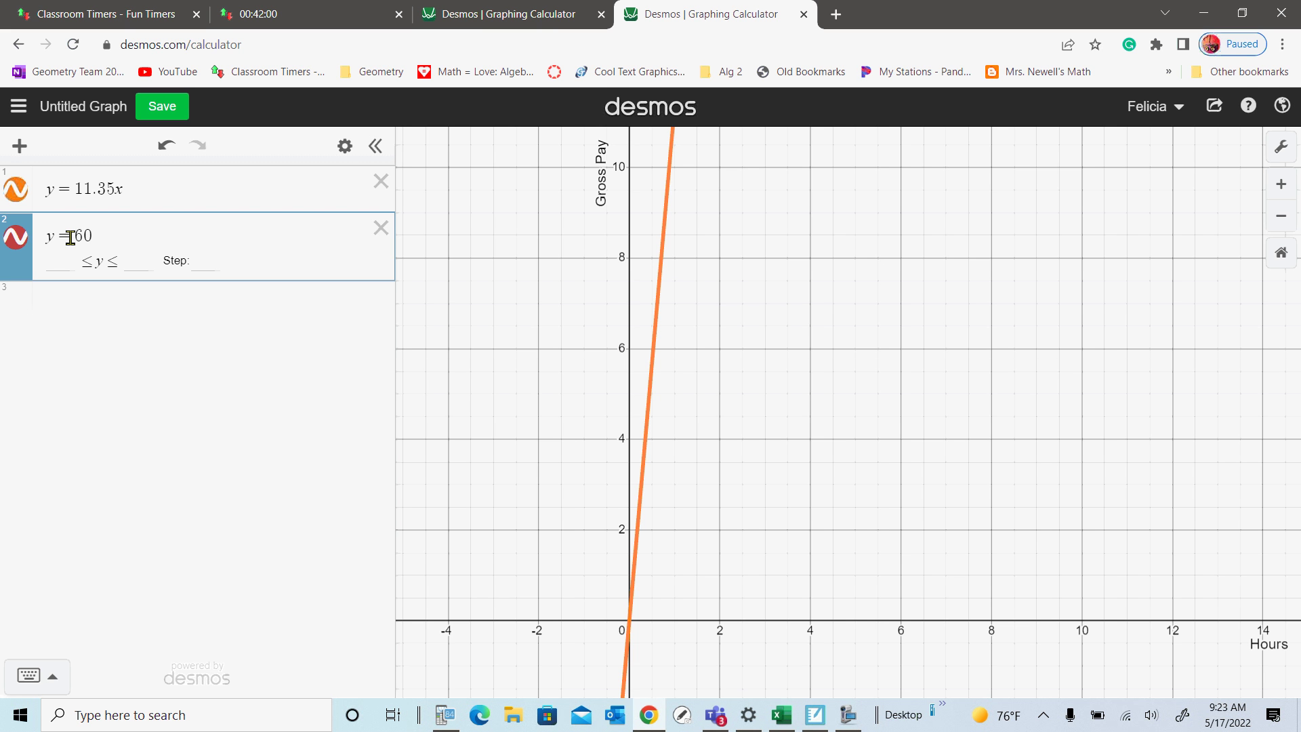
key("Return")
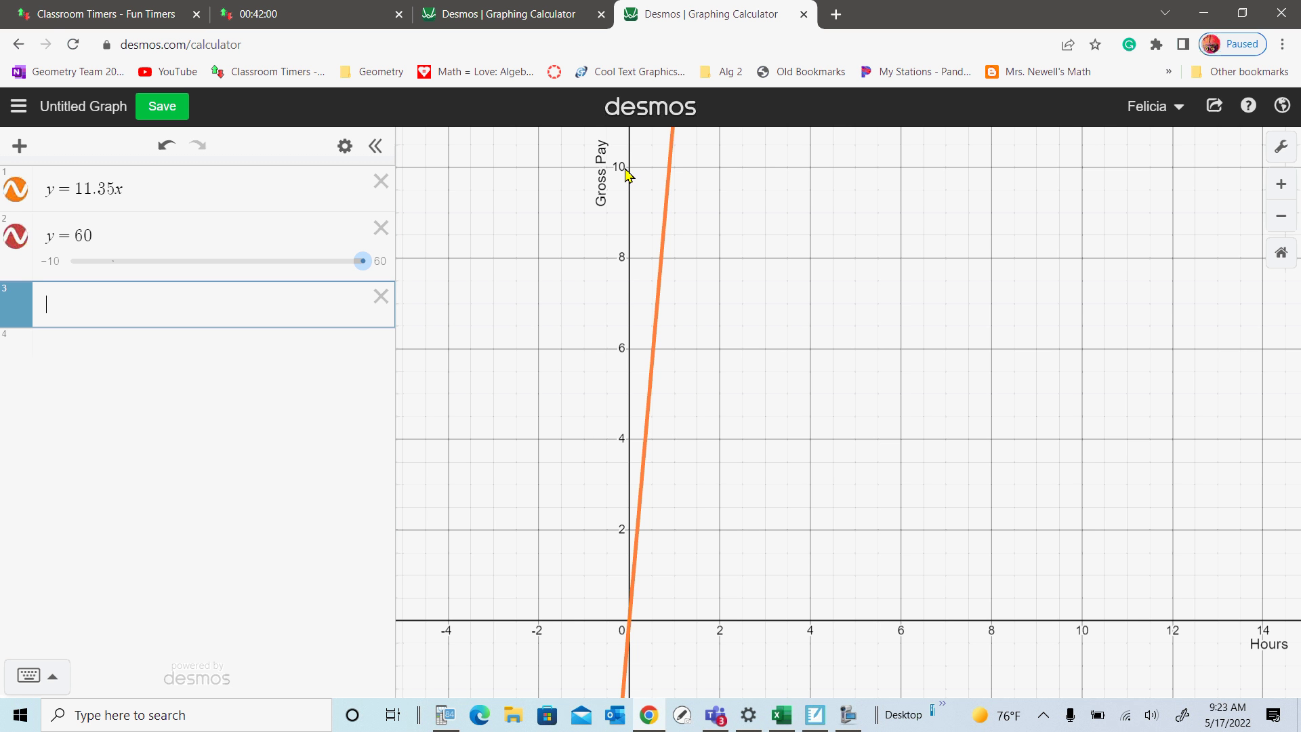
Bring the intersection of y = 11.35x and y = 60 into view and inspect its coordinates.
left_click_drag(757, 164, 767, 616)
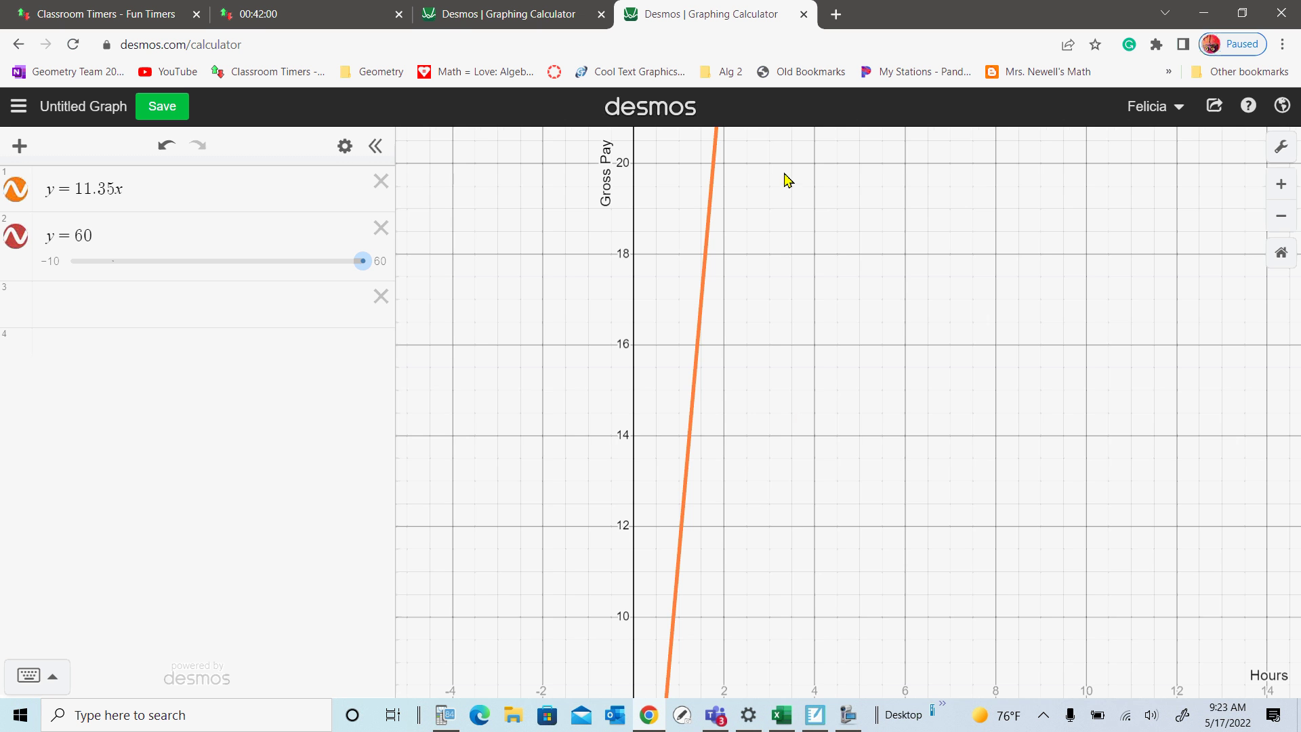
left_click_drag(784, 180, 805, 474)
scroll(878, 261, "down", 5)
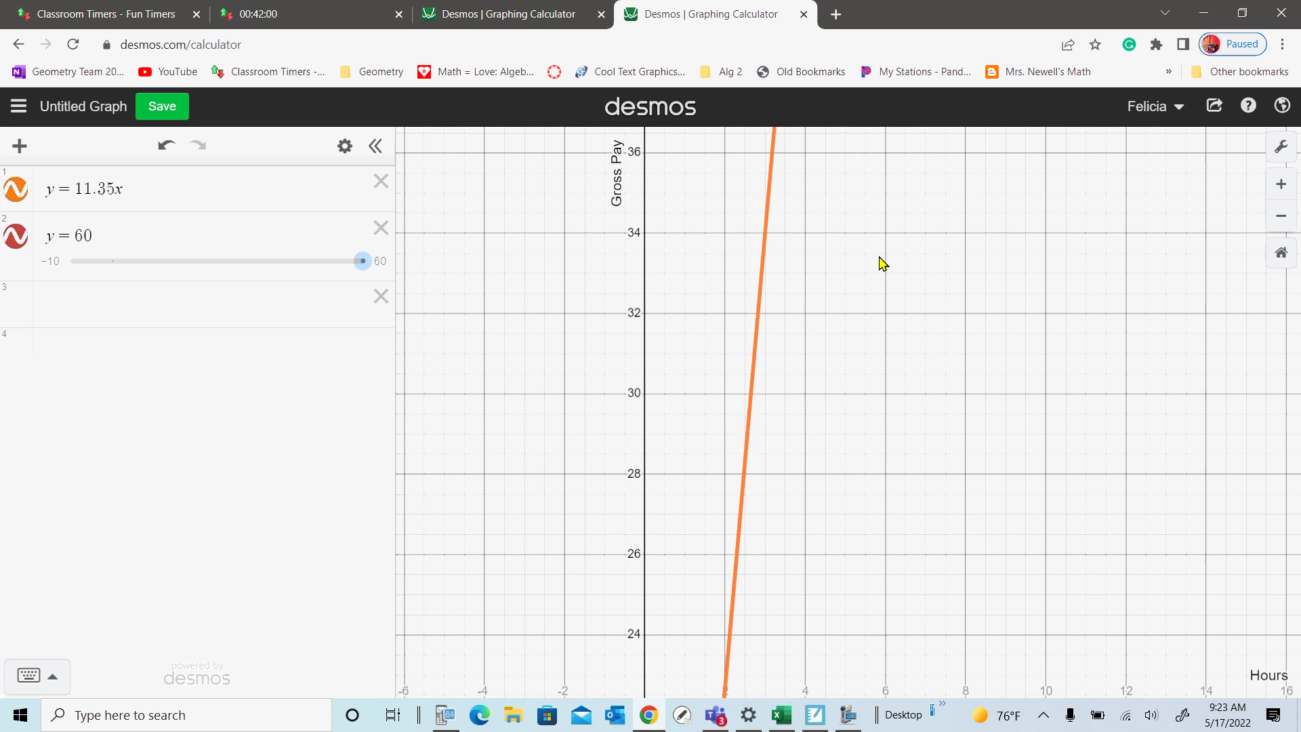
scroll(878, 261, "down", 7)
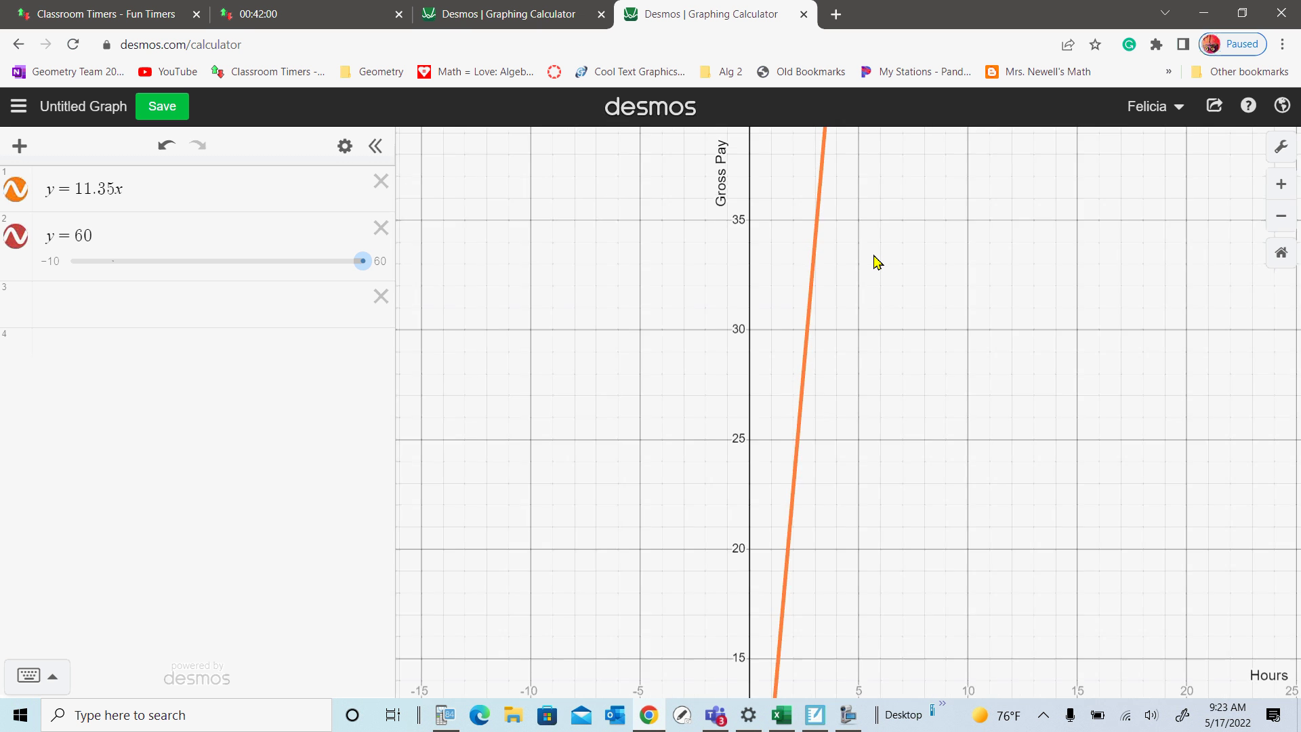
scroll(873, 267, "down", 3)
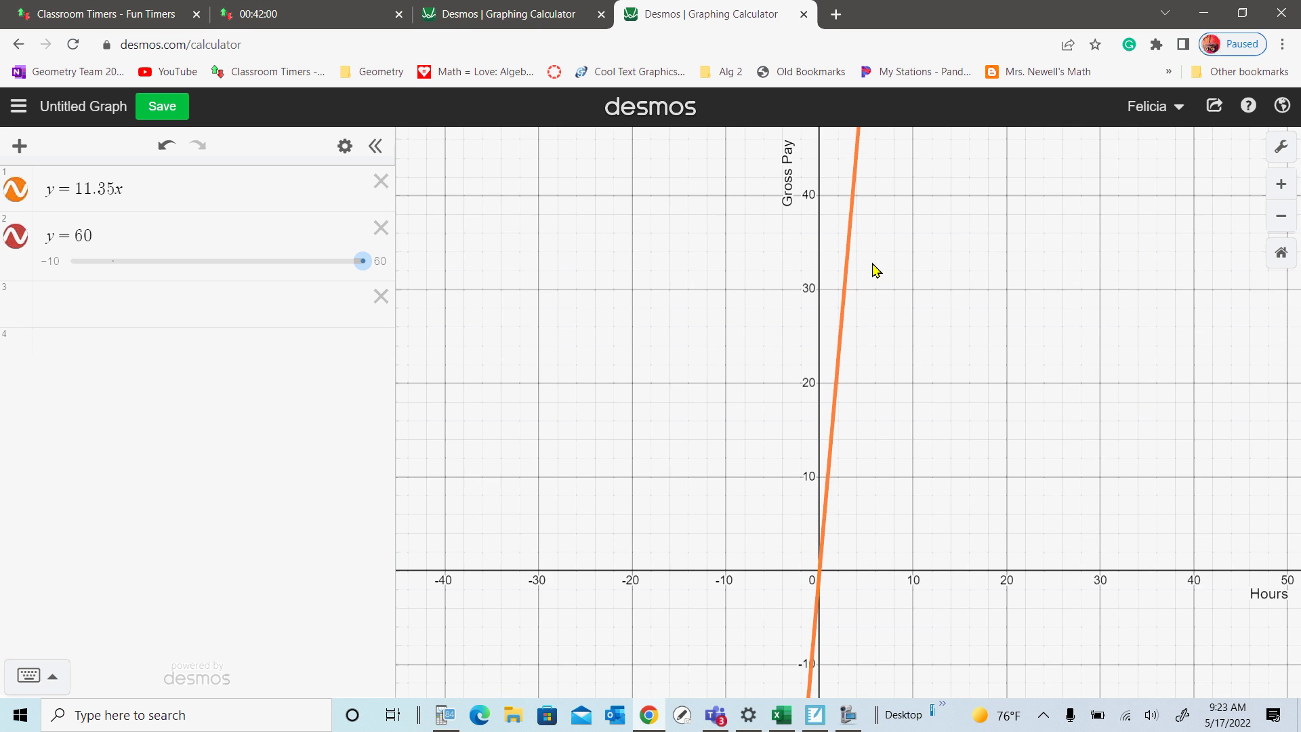
left_click_drag(872, 267, 781, 326)
scroll(806, 312, "down", 1)
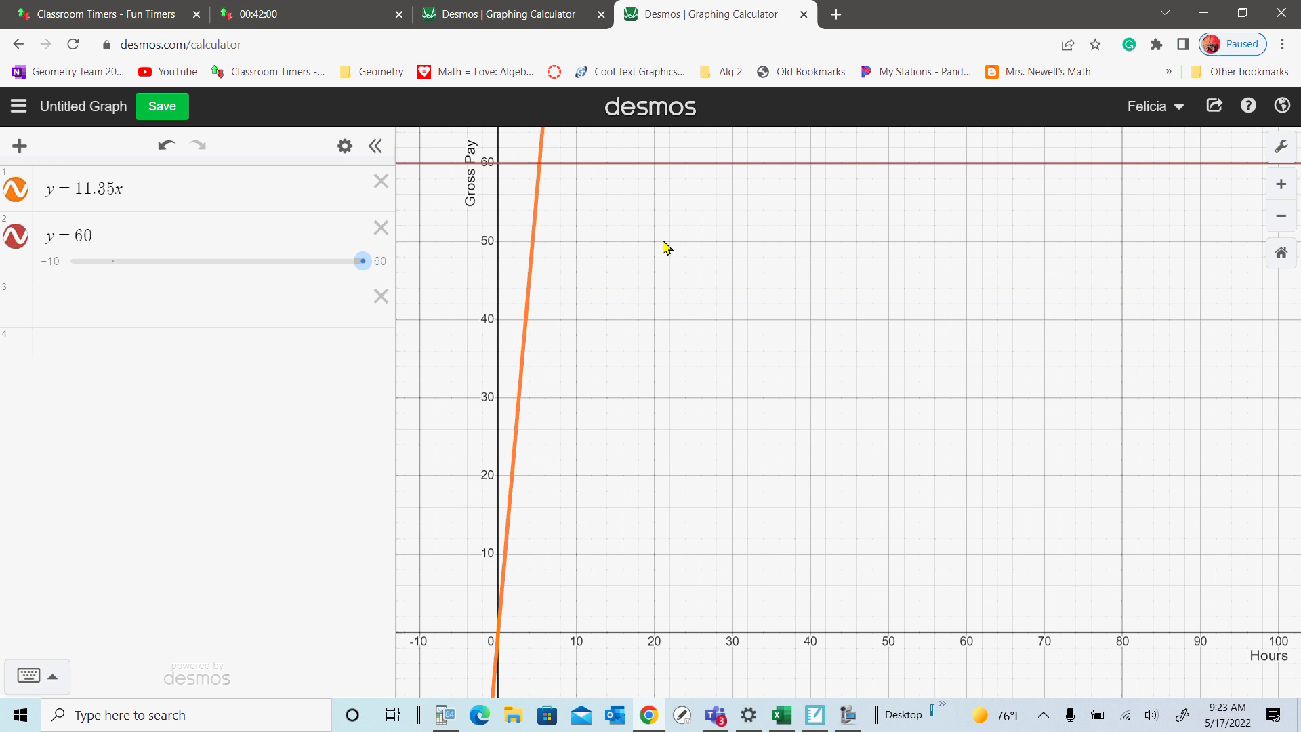
left_click_drag(665, 246, 761, 328)
scroll(752, 300, "down", 1)
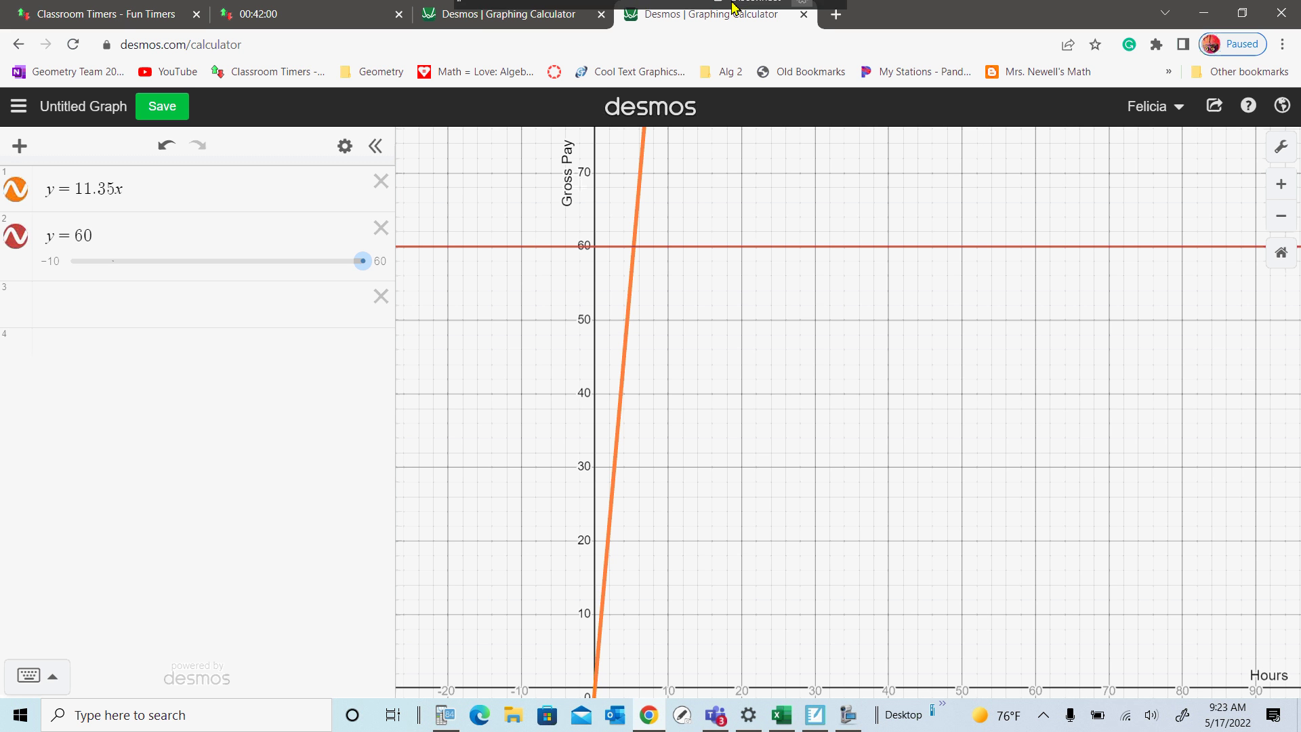
left_click(634, 249)
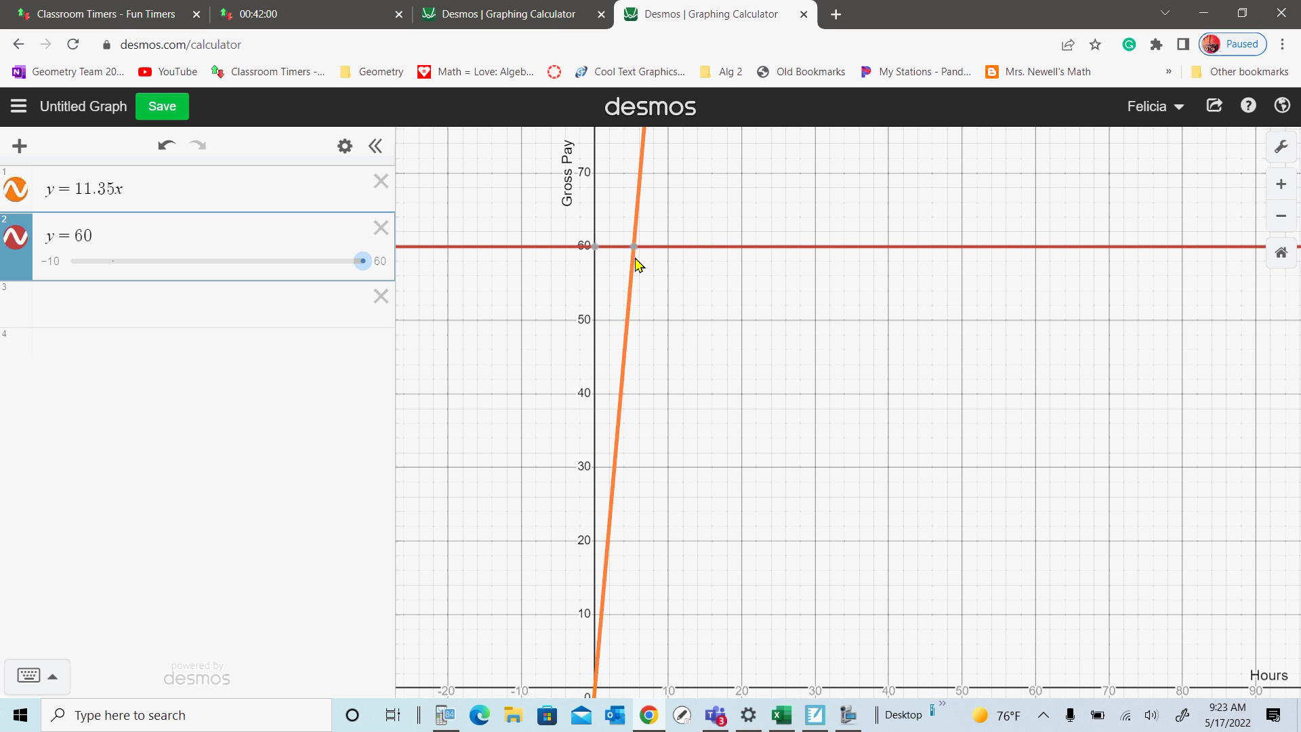
mouse_move(636, 259)
Plot the point (5.286,60) in the third expression line.
left_click(93, 312)
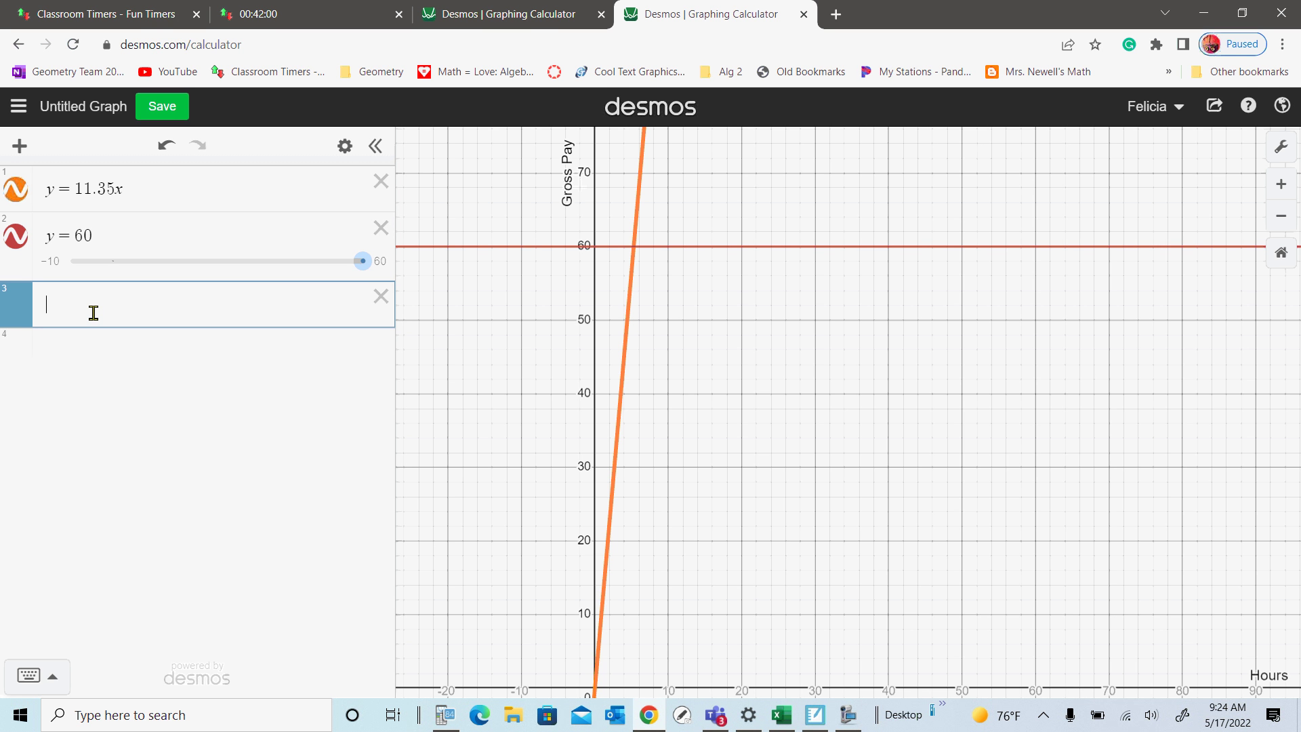
type("(")
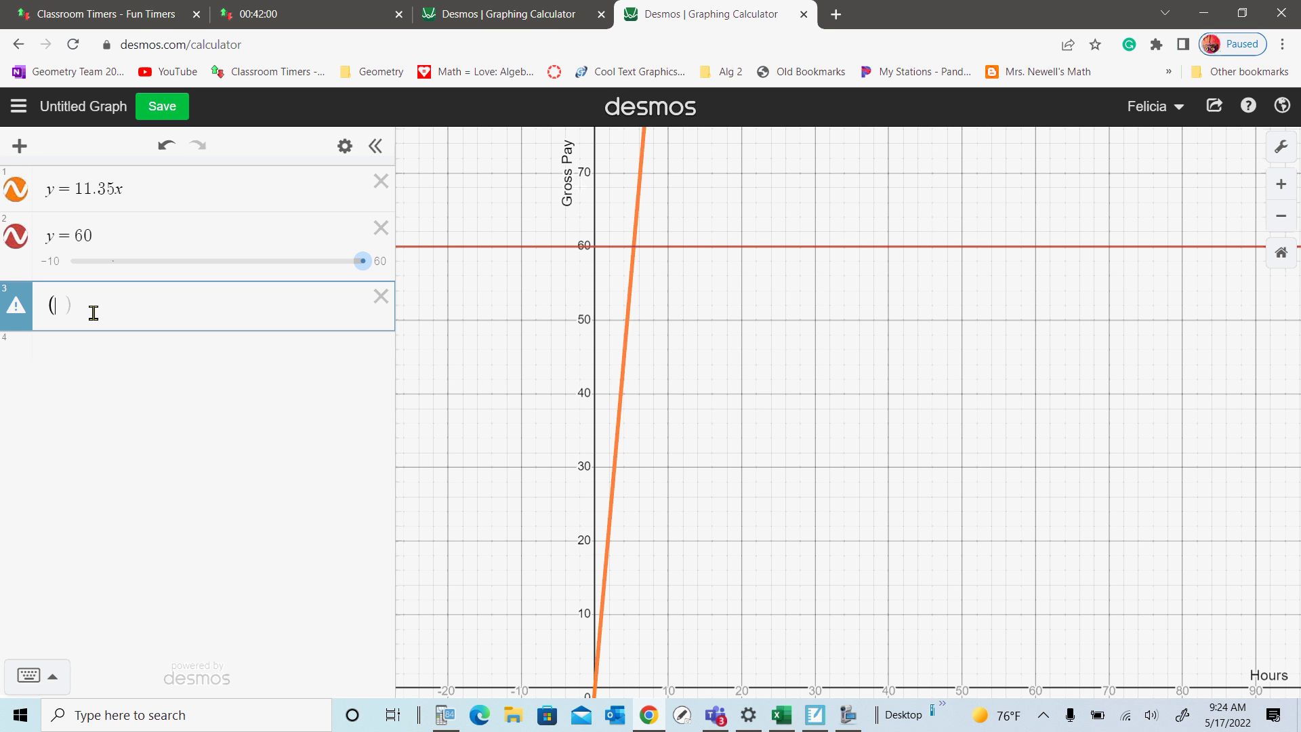
type("5")
type(".")
type("12")
key("BackSpace")
key("BackSpace")
type("286,60")
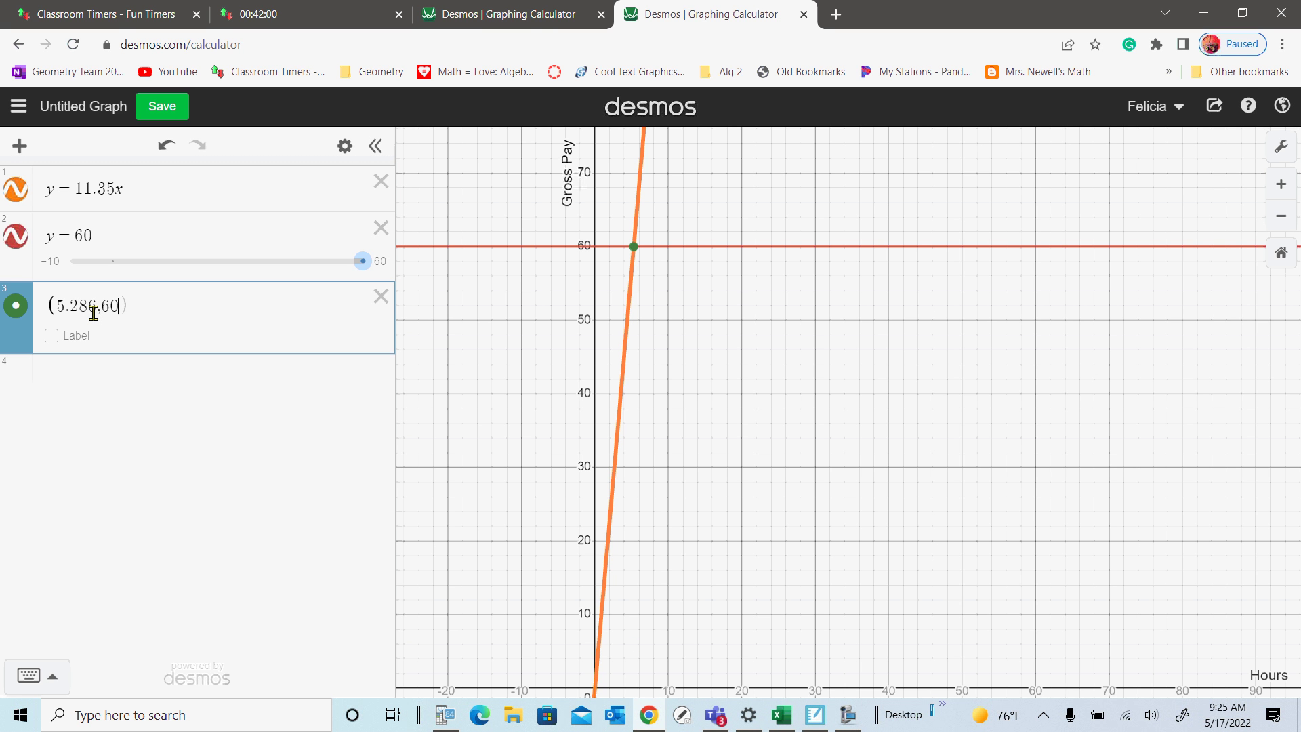
type(")")
Turn on the label of the point (5.286,60) and set its text to "Gas".
left_click(53, 338)
left_click(52, 336)
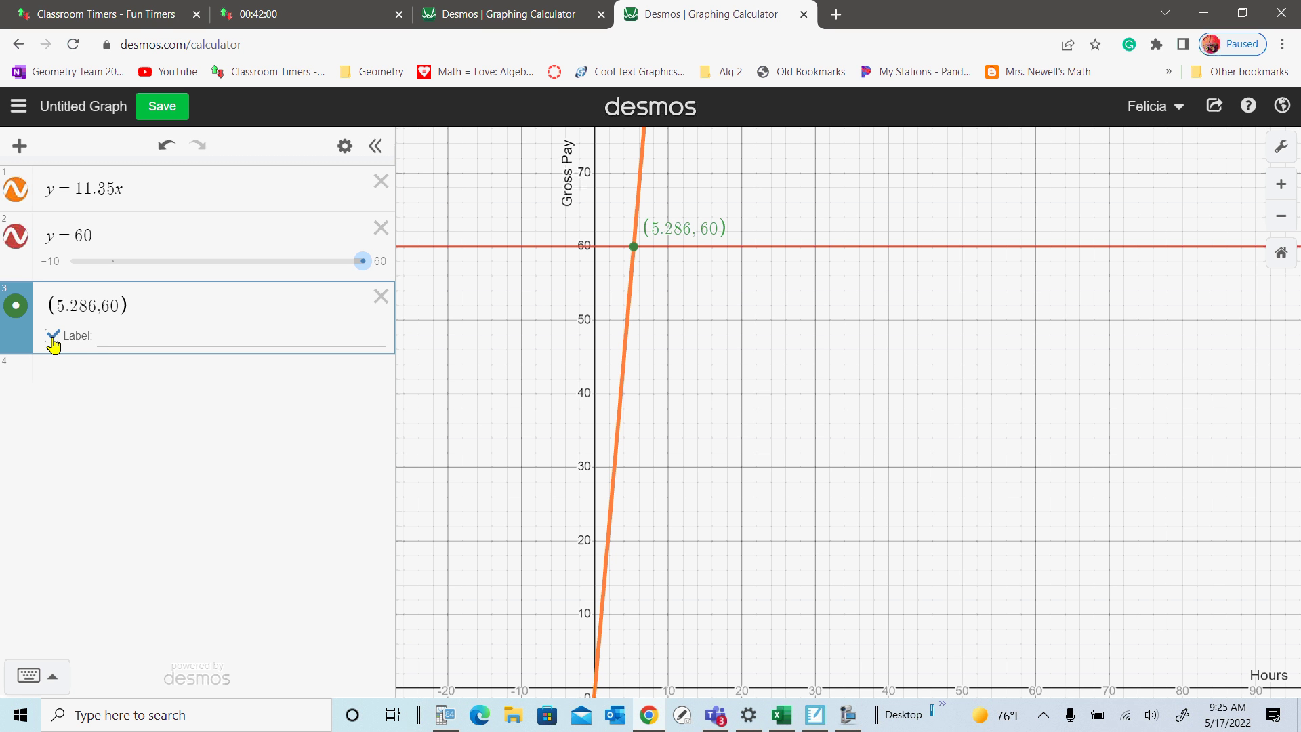
left_click(109, 335)
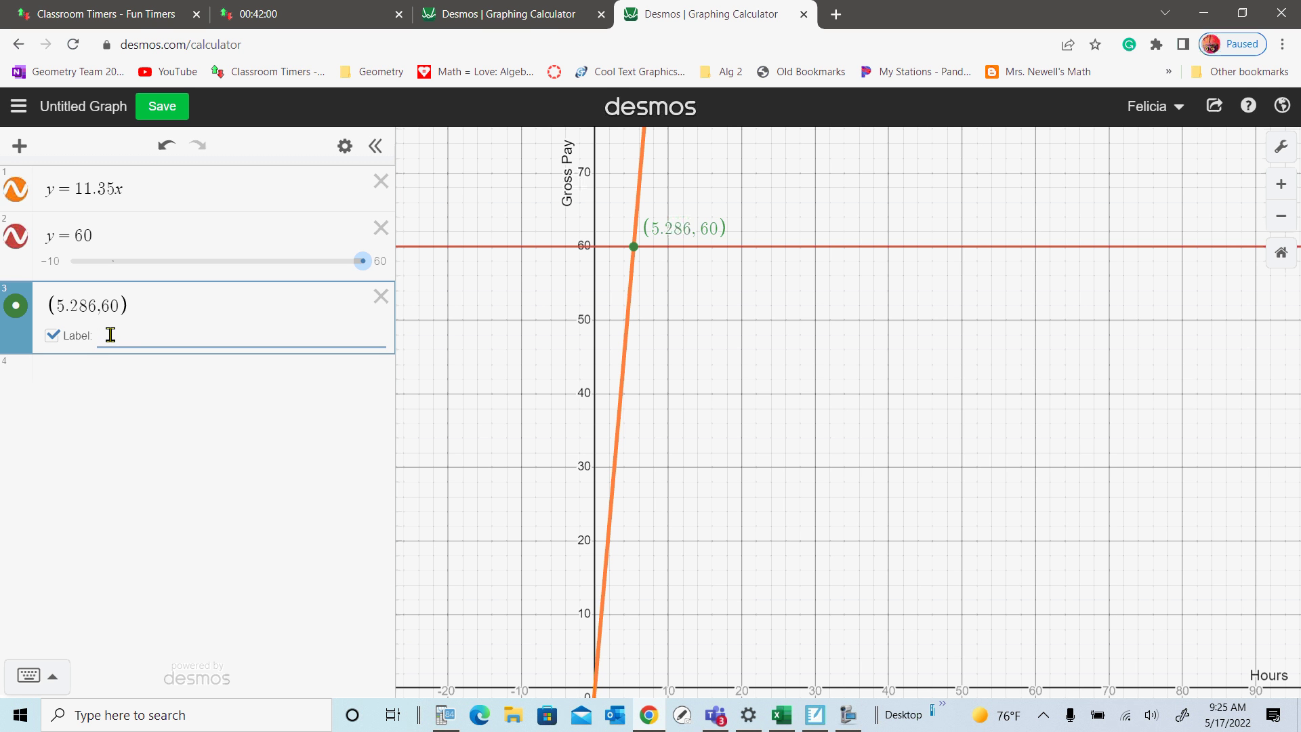
type("Gas")
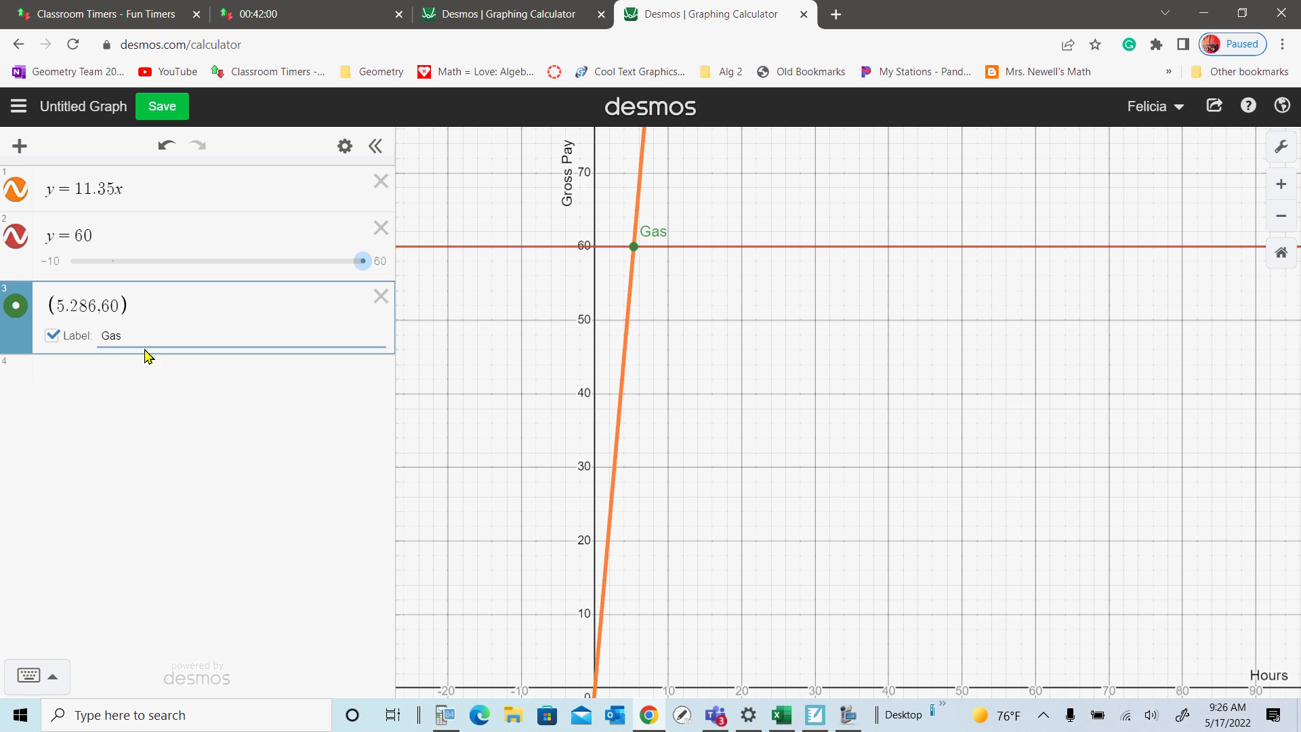
Color the Gas point red, set its size to 12 and try the cross and open-circle styles on it.
left_click(19, 314)
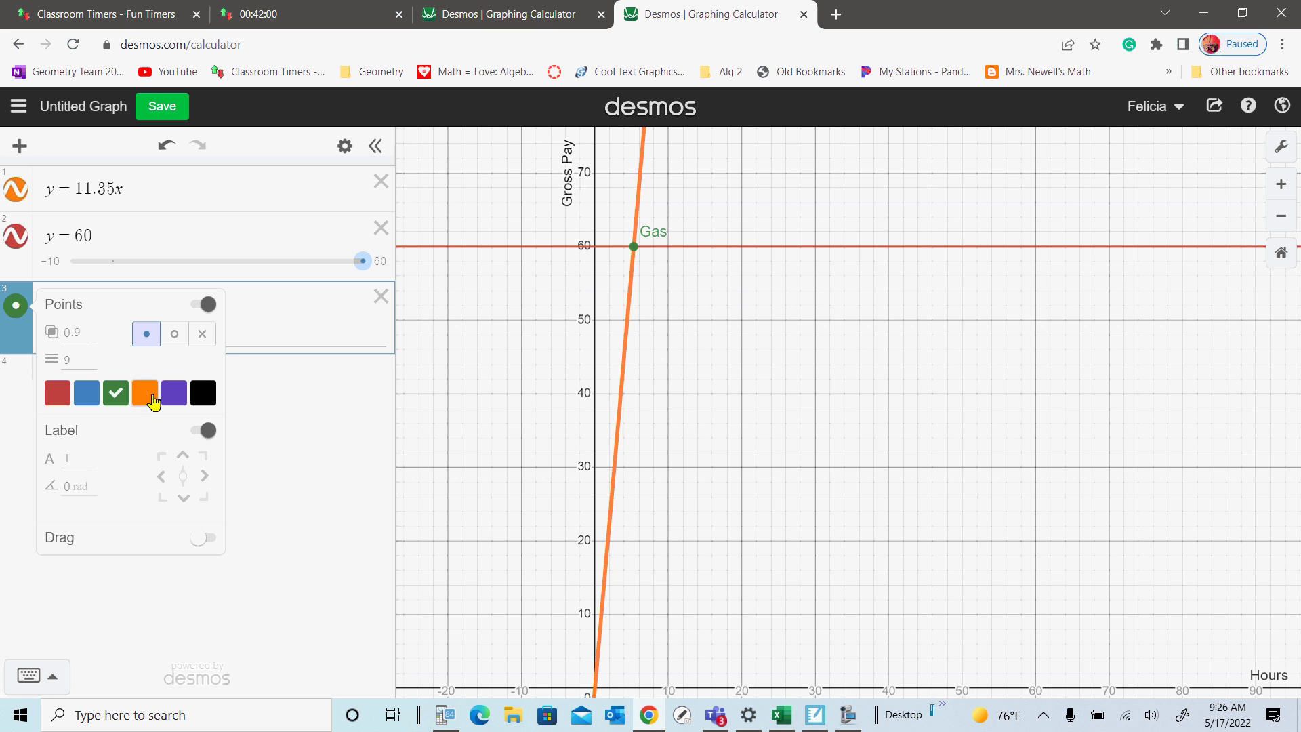
left_click(57, 396)
left_click(61, 362)
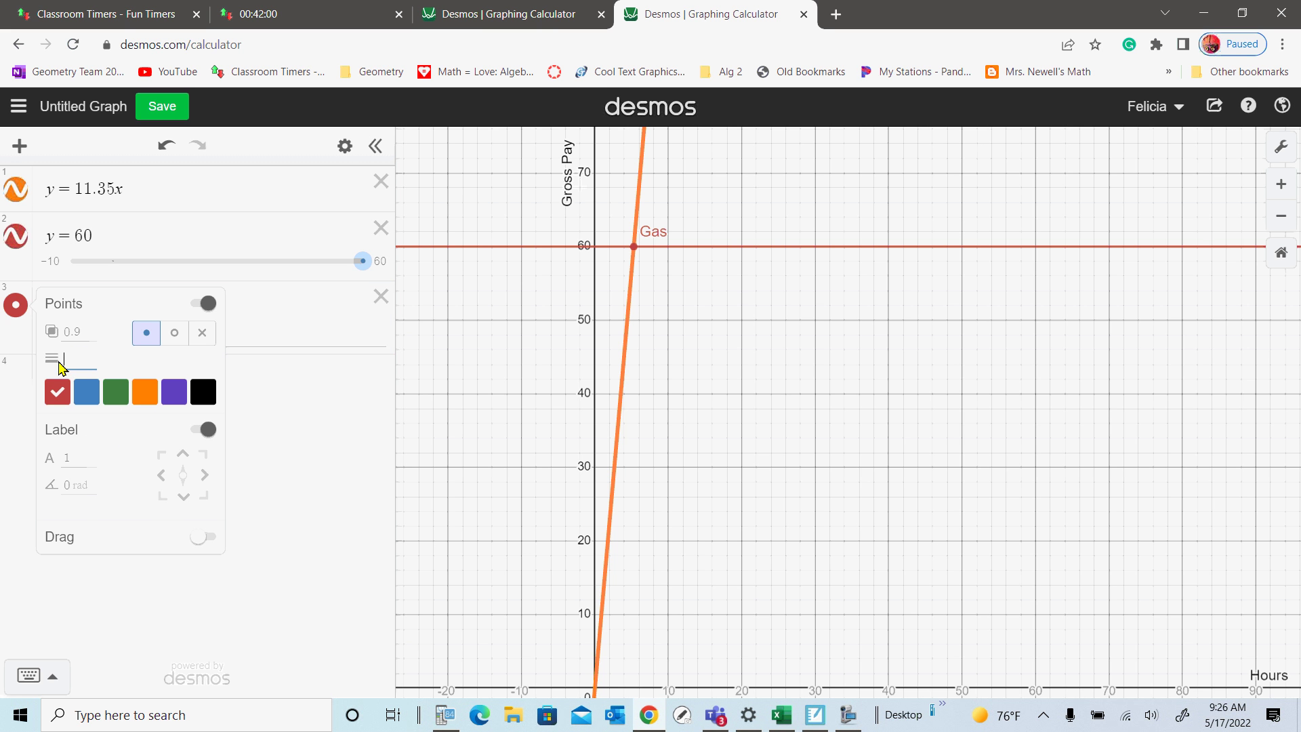
type("12")
left_click(204, 335)
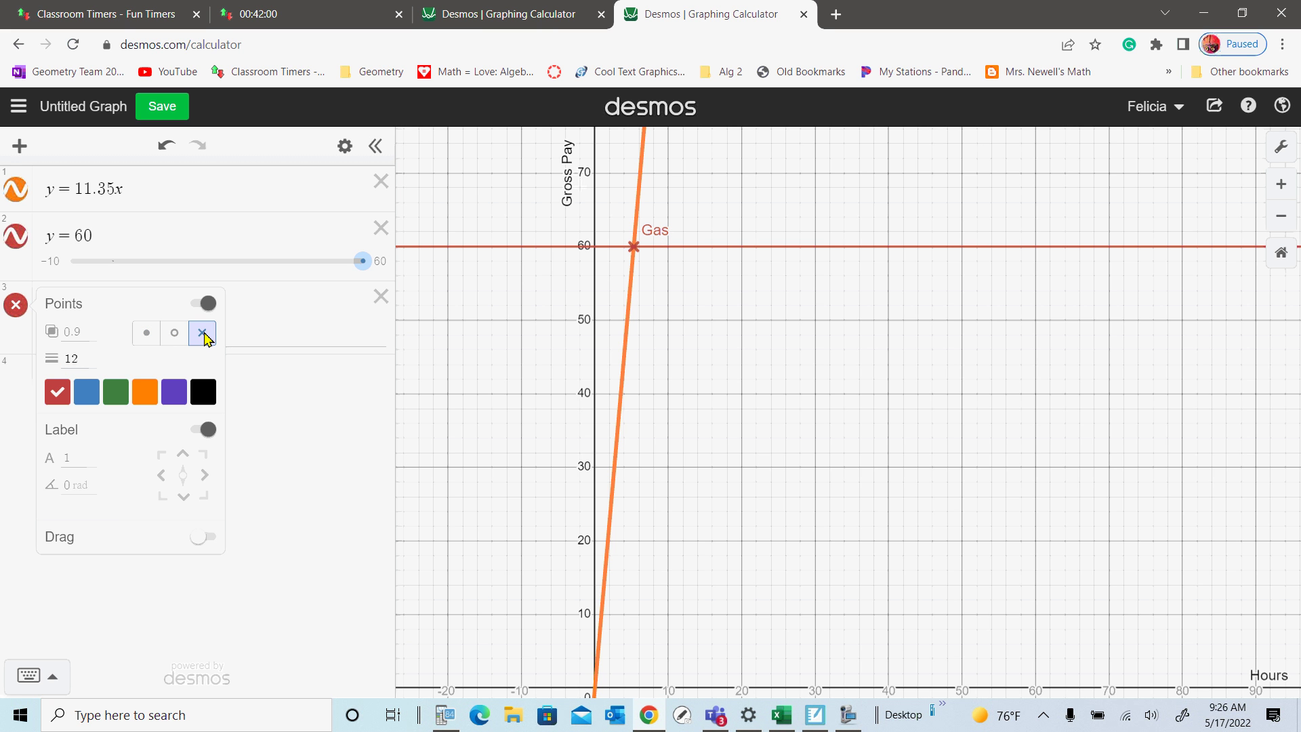
left_click(174, 339)
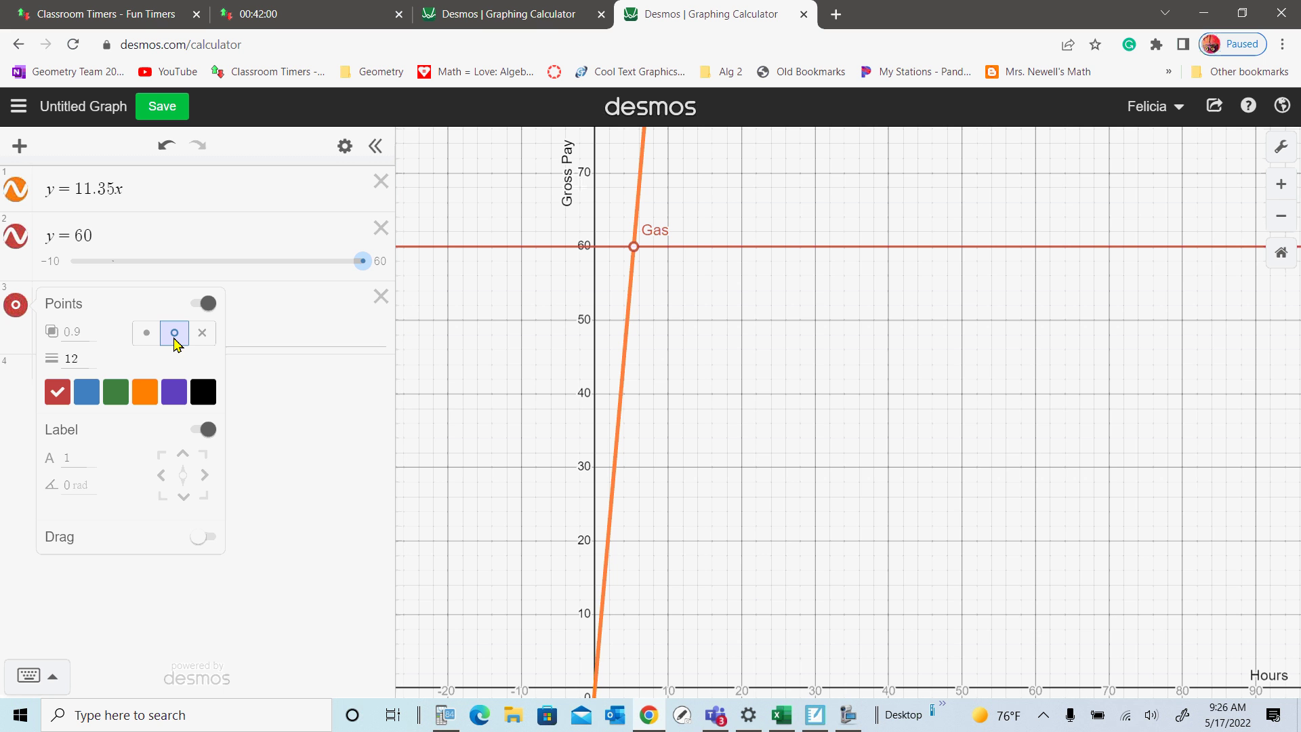
Set the Gas point's opacity to 1, return it to a filled dot and color it purple.
left_click(87, 338)
type("1")
left_click(119, 367)
left_click(149, 332)
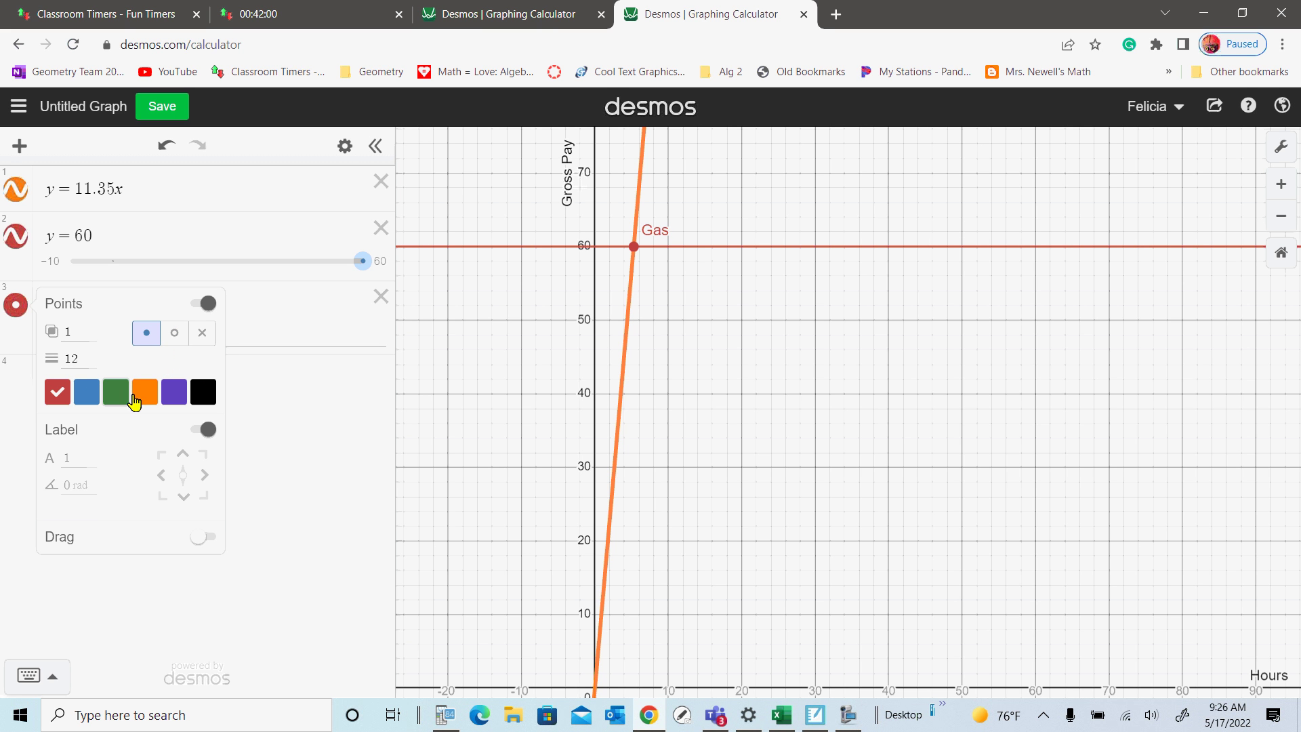
left_click(178, 393)
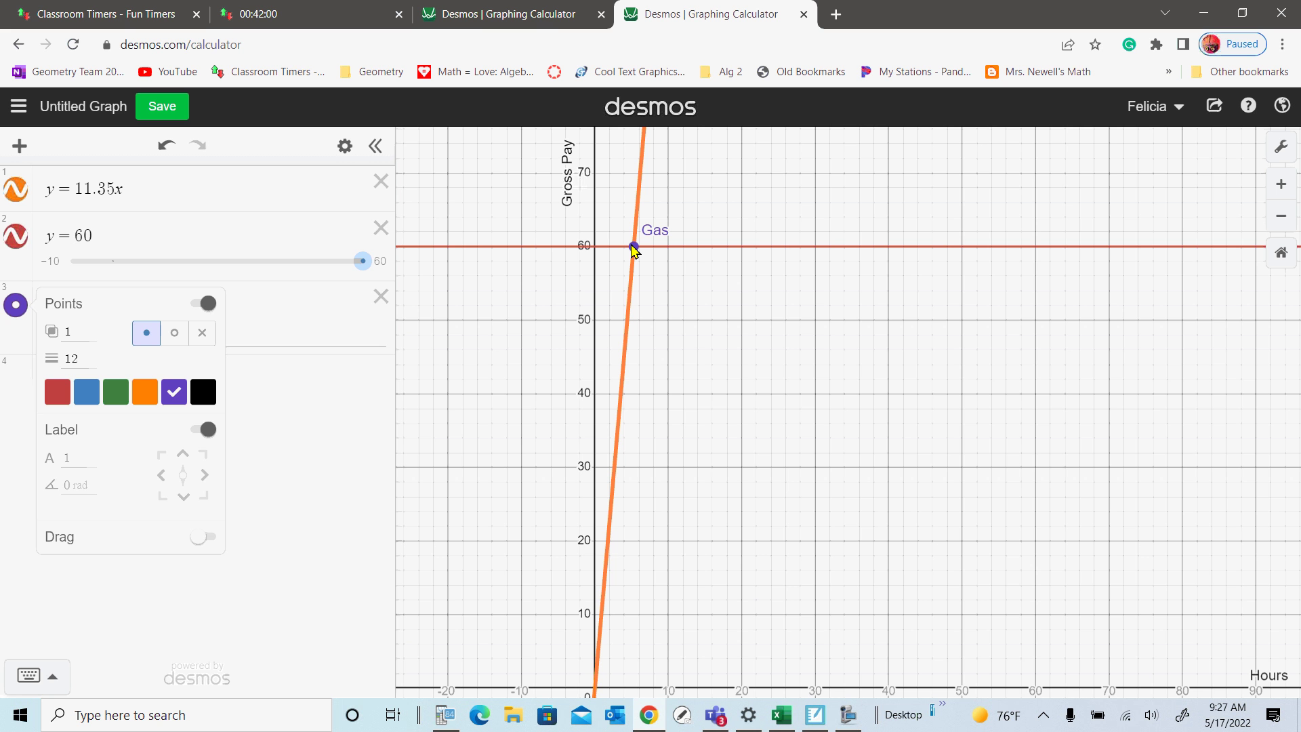
left_click(314, 445)
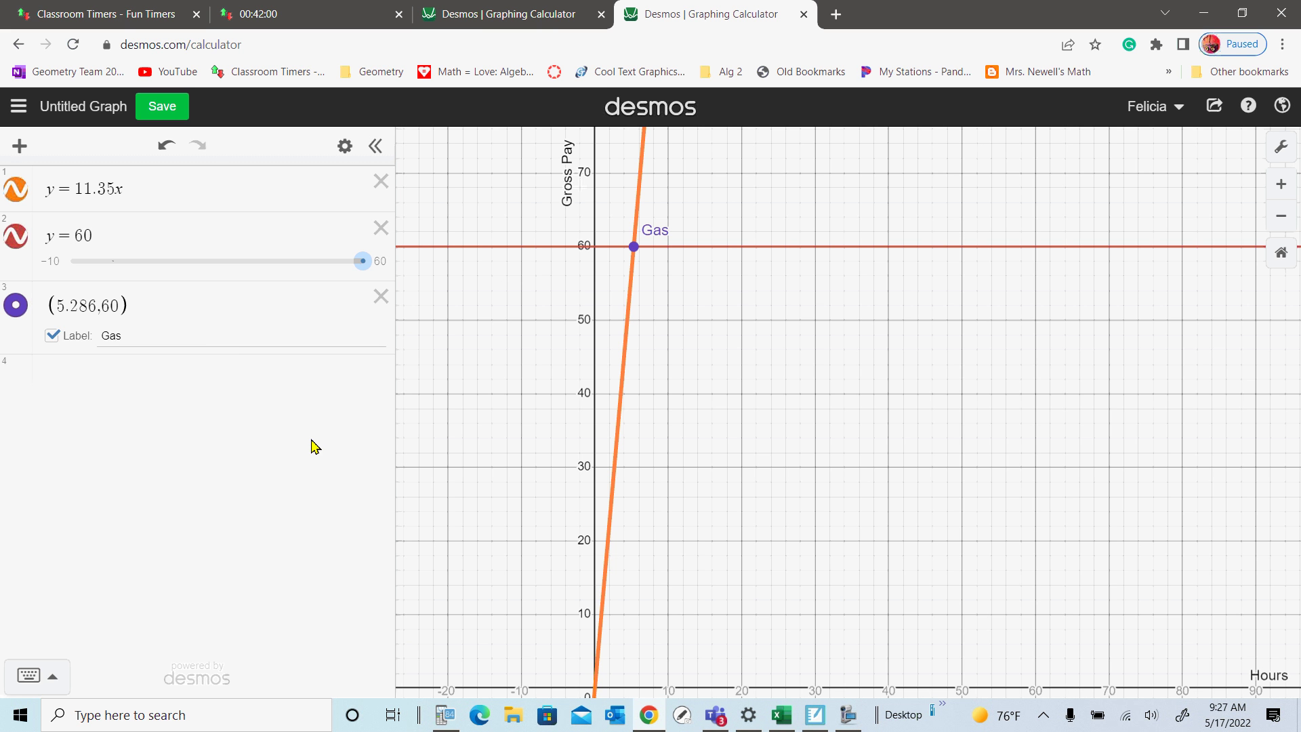
Hide the Gas point and its label, and select the intersection of the two lines on the graph.
left_click(15, 305)
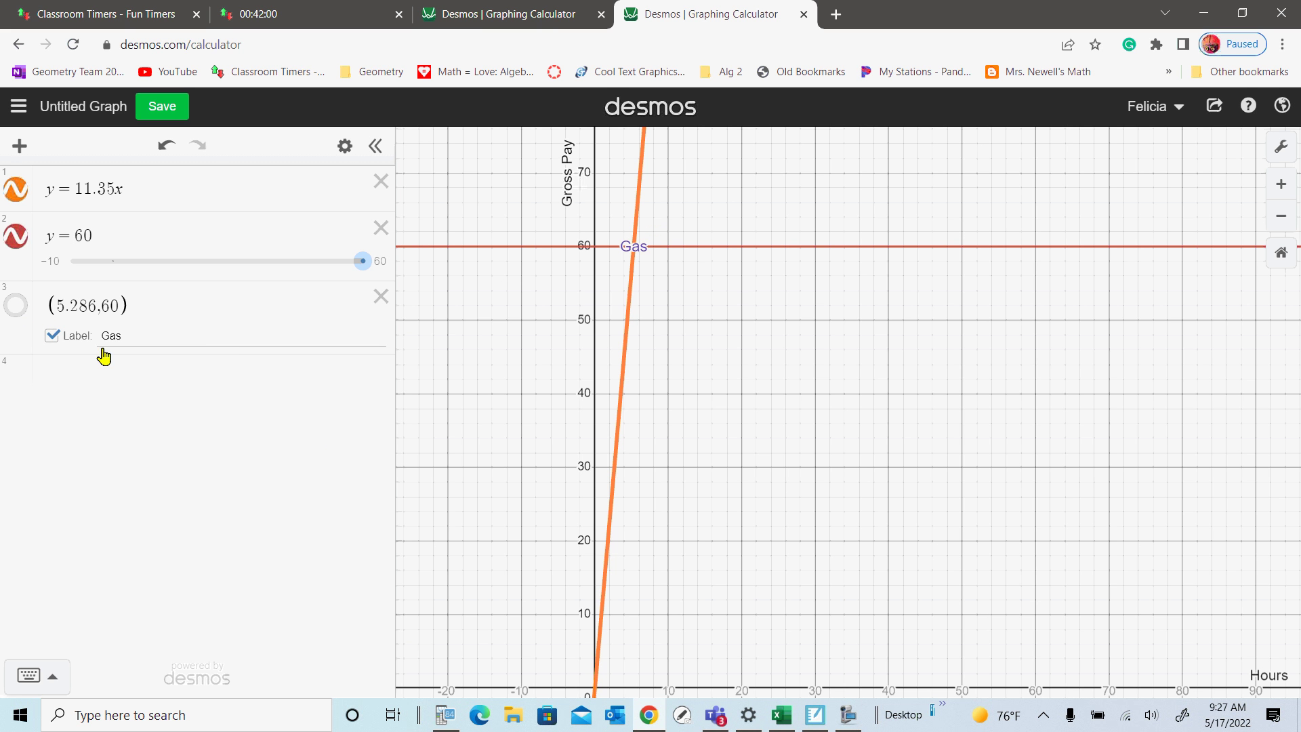
left_click(53, 335)
left_click(636, 252)
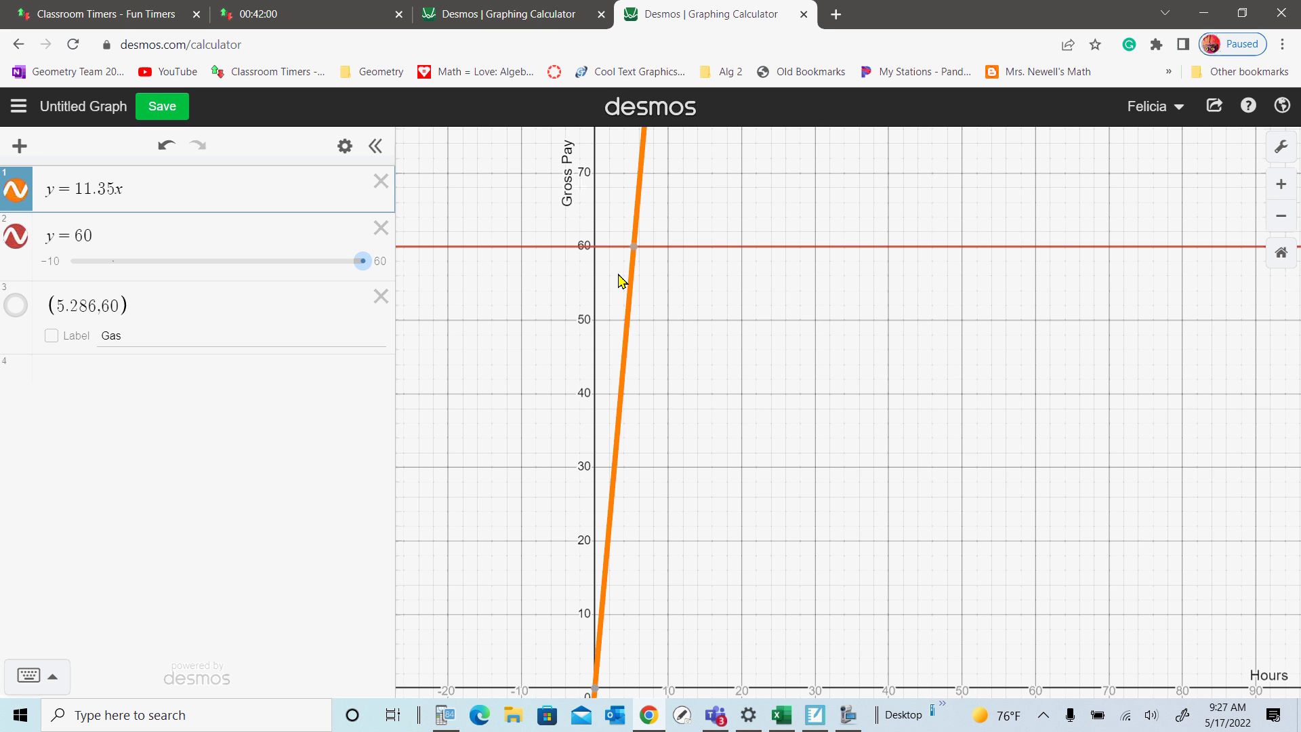
mouse_move(631, 252)
left_click(847, 711)
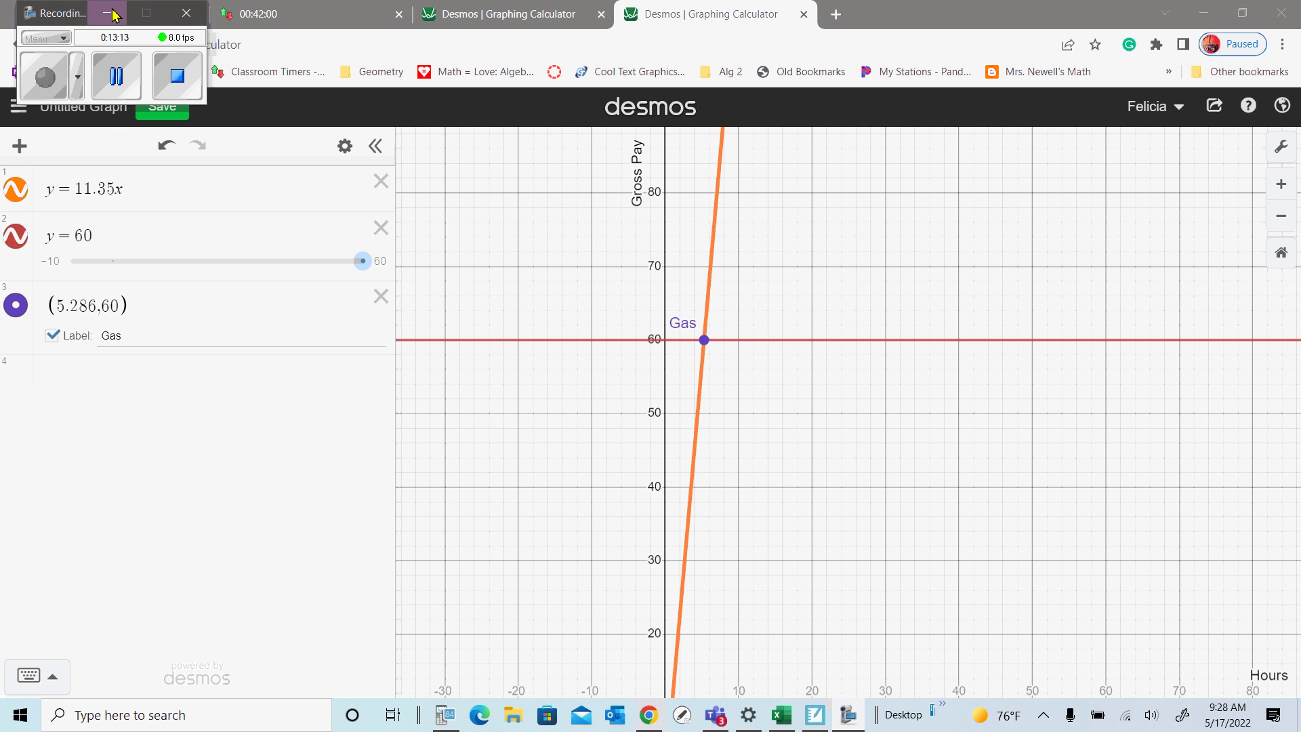
left_click(107, 13)
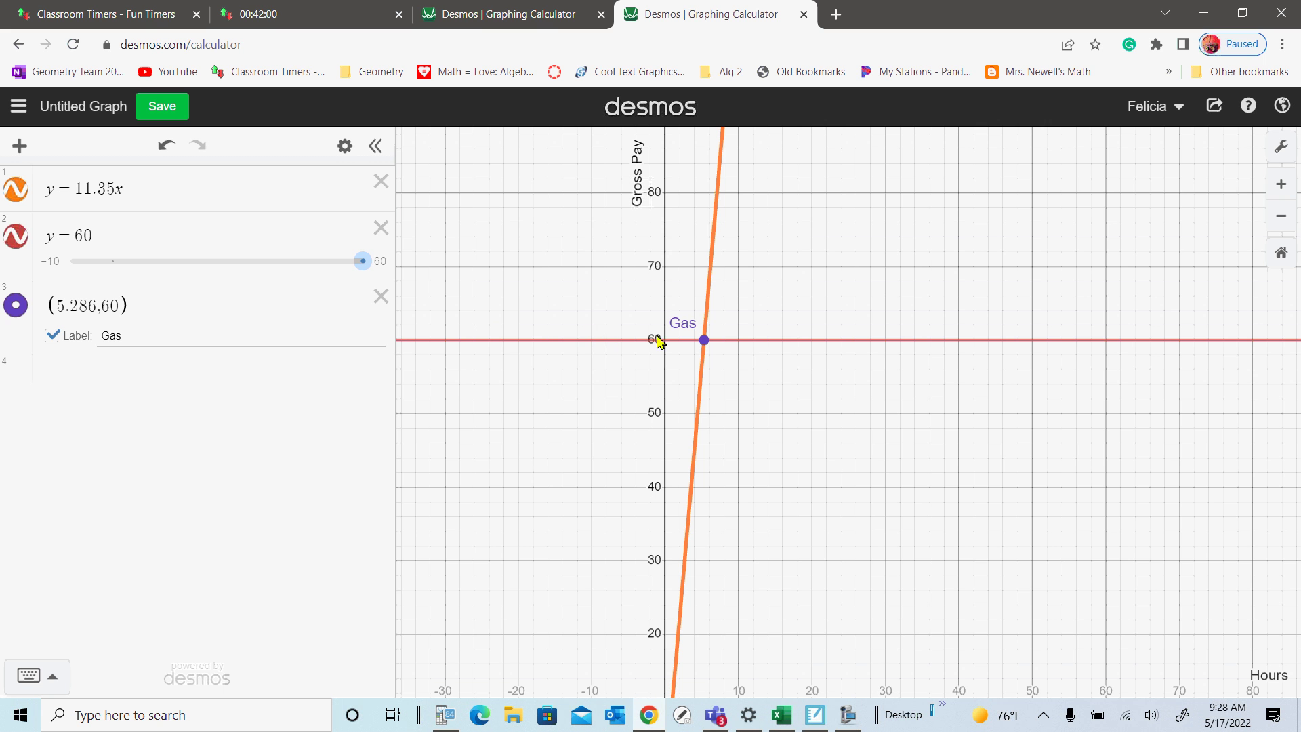
Hide the y = 60 line and save the graph with the title "Product 3 Example".
left_click(17, 238)
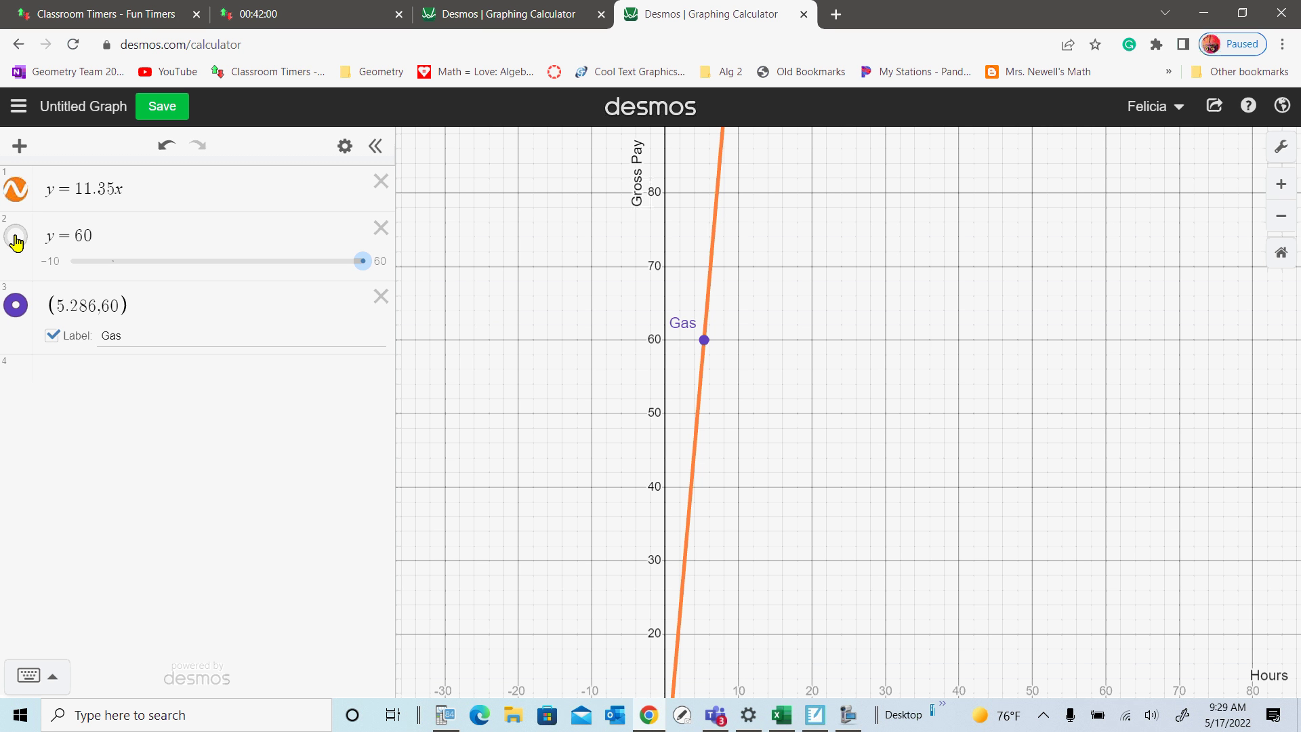
left_click(164, 114)
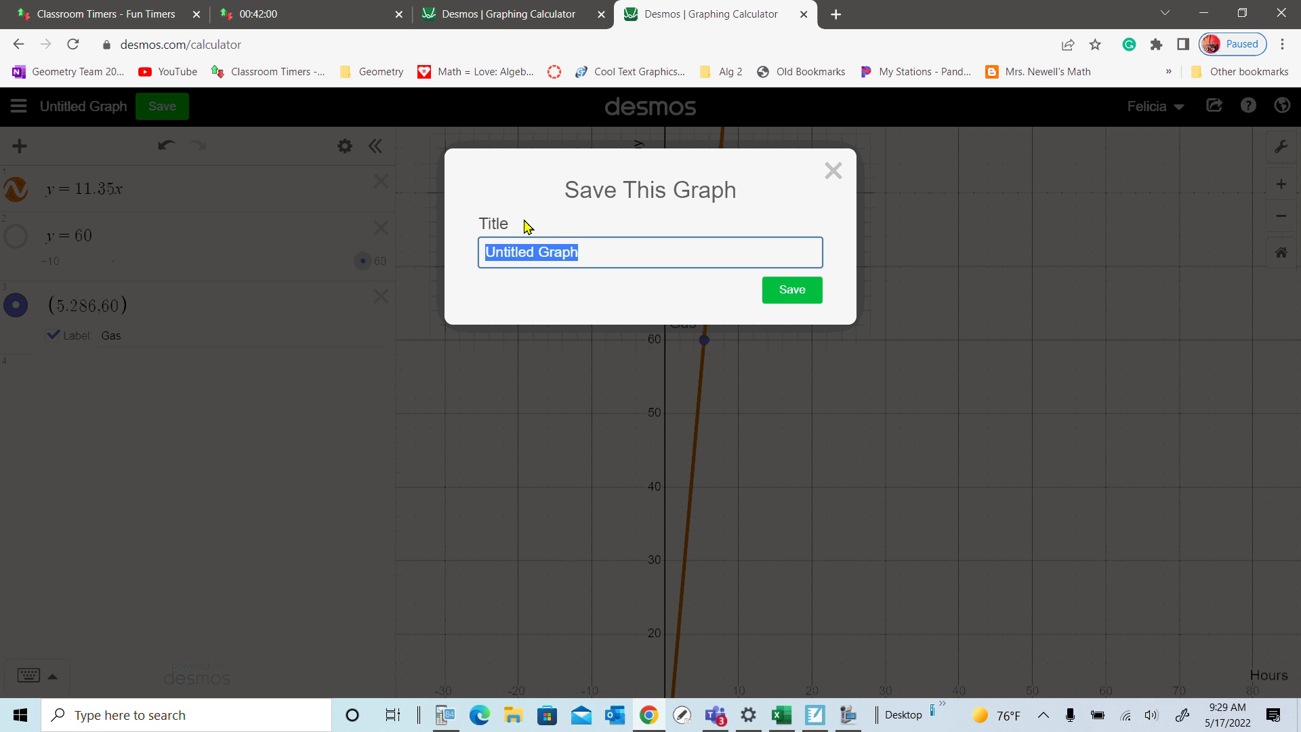
type("Prod")
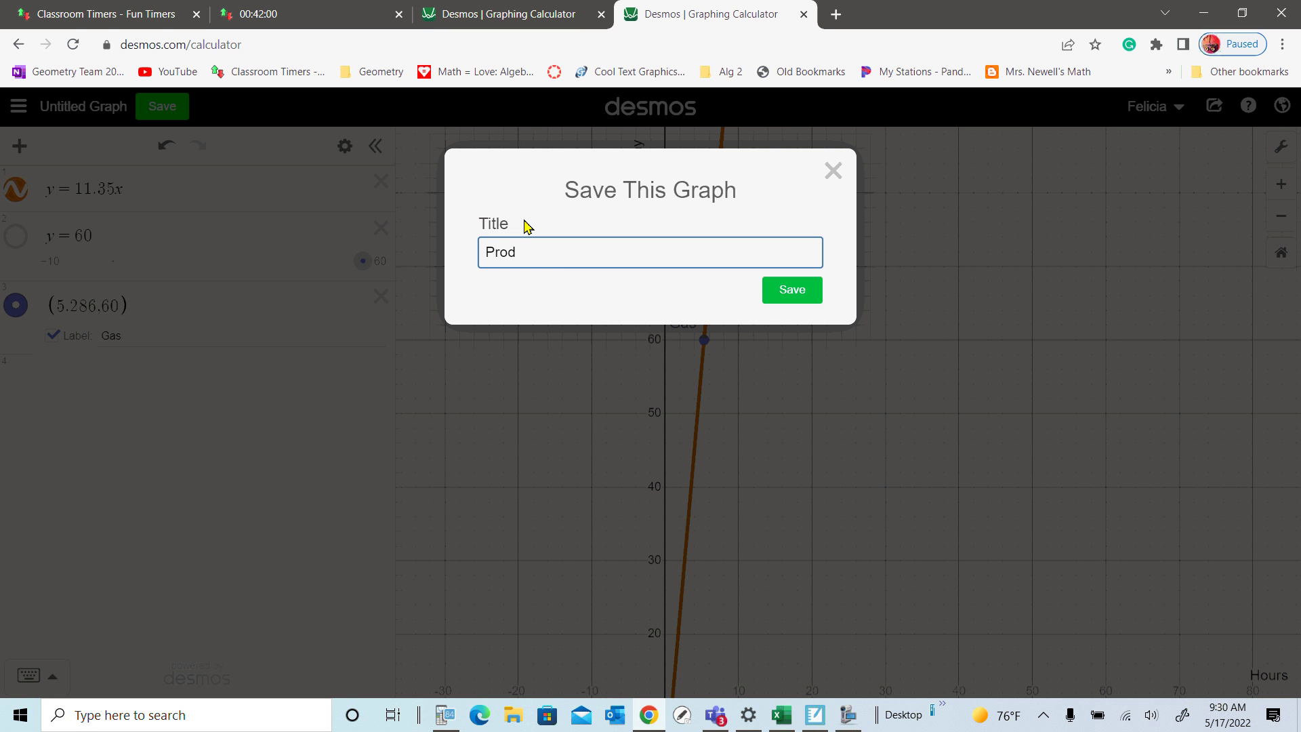
type("uct 3 Example")
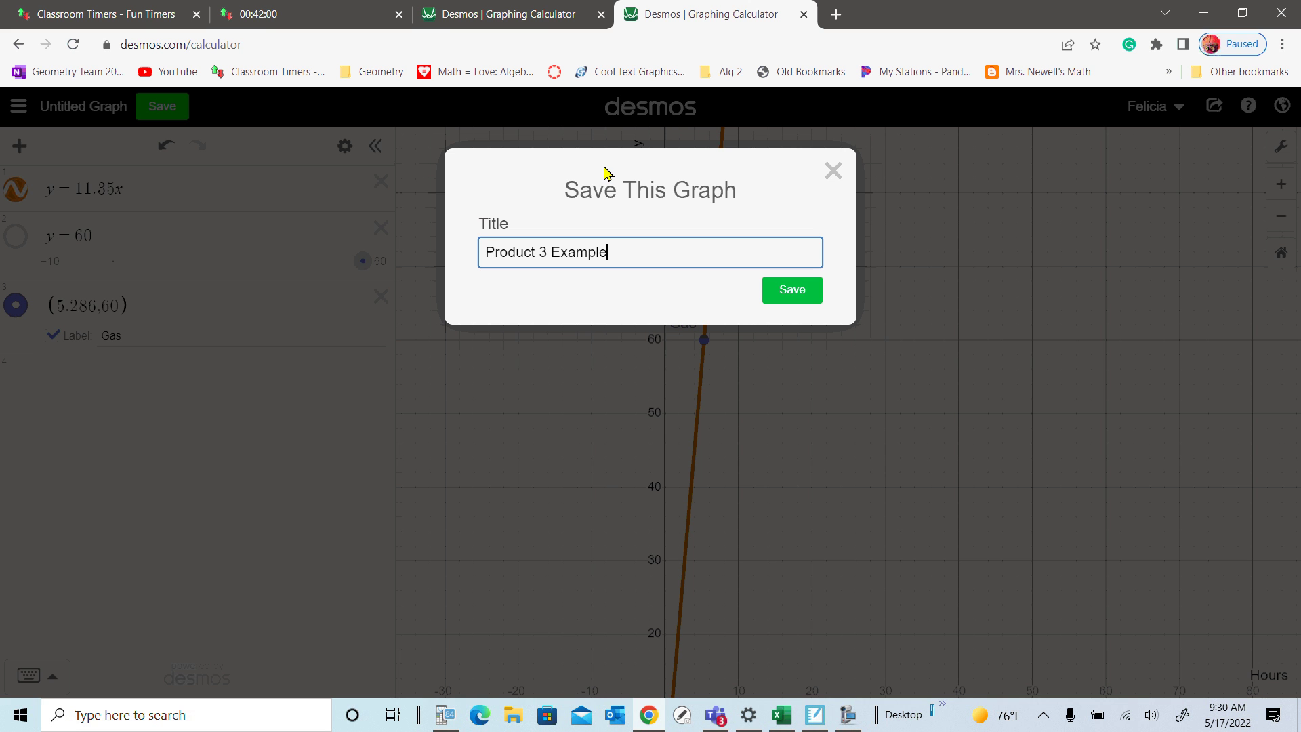
left_click(791, 290)
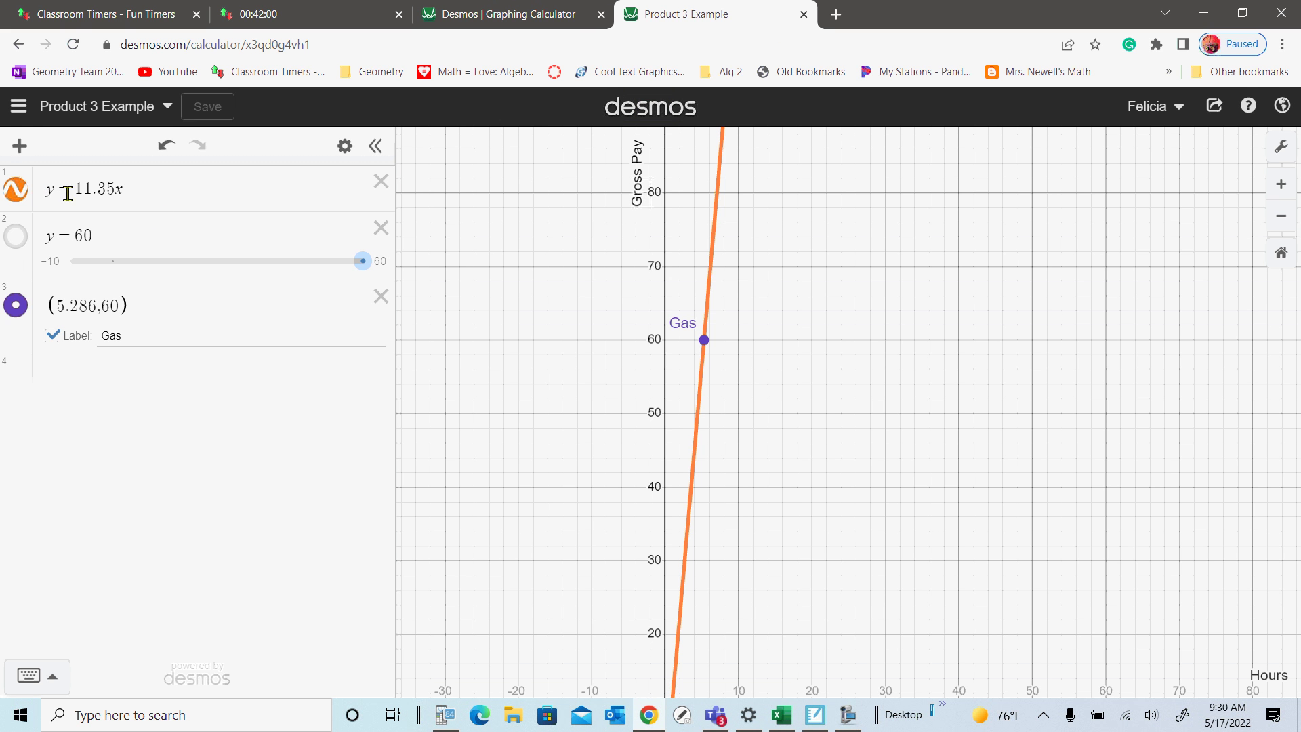
Start a new blank graph and enter the equations y = 11.35x and y = 200.
left_click(19, 106)
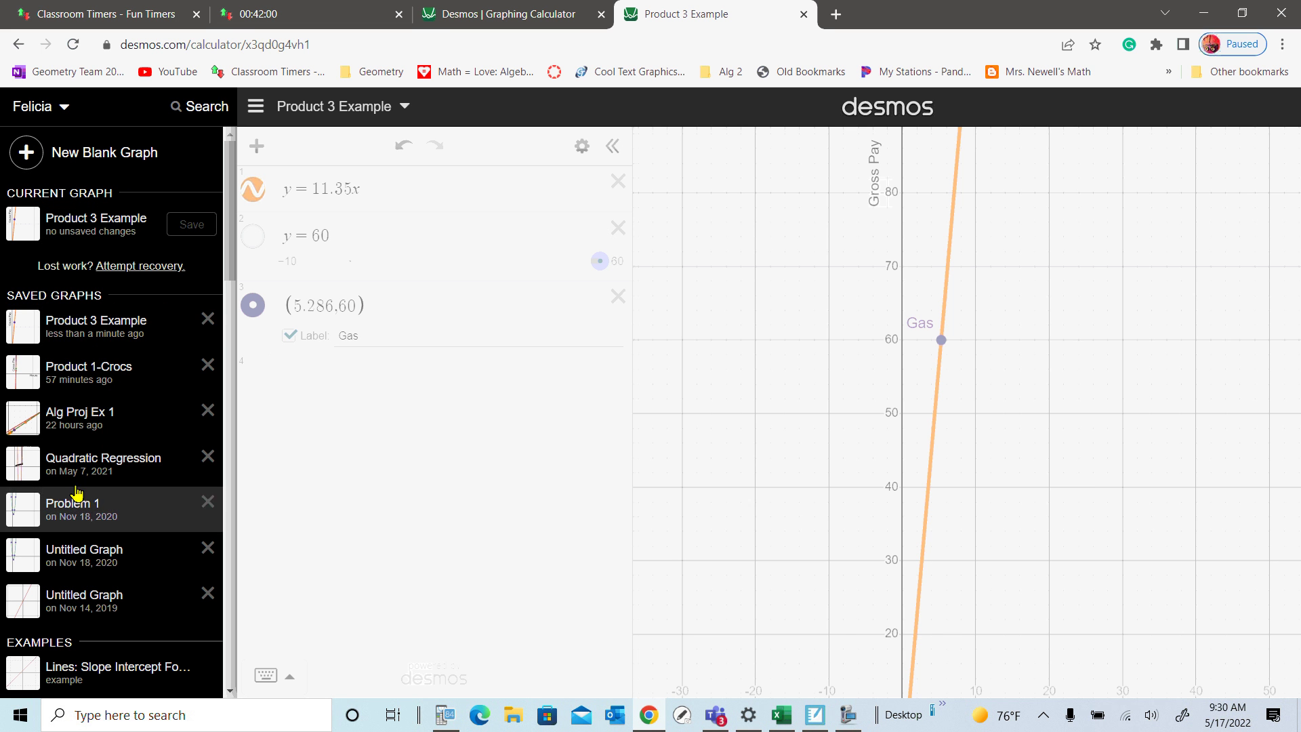
left_click(73, 160)
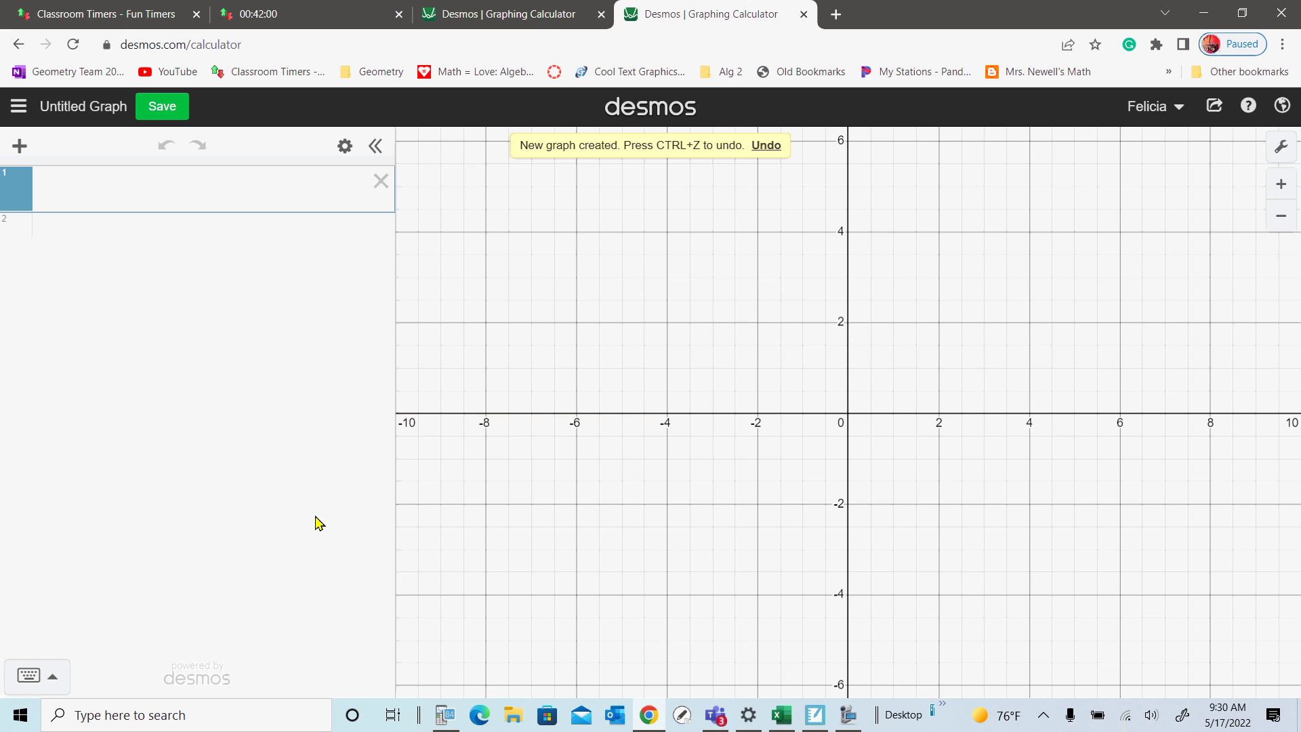
type("y ")
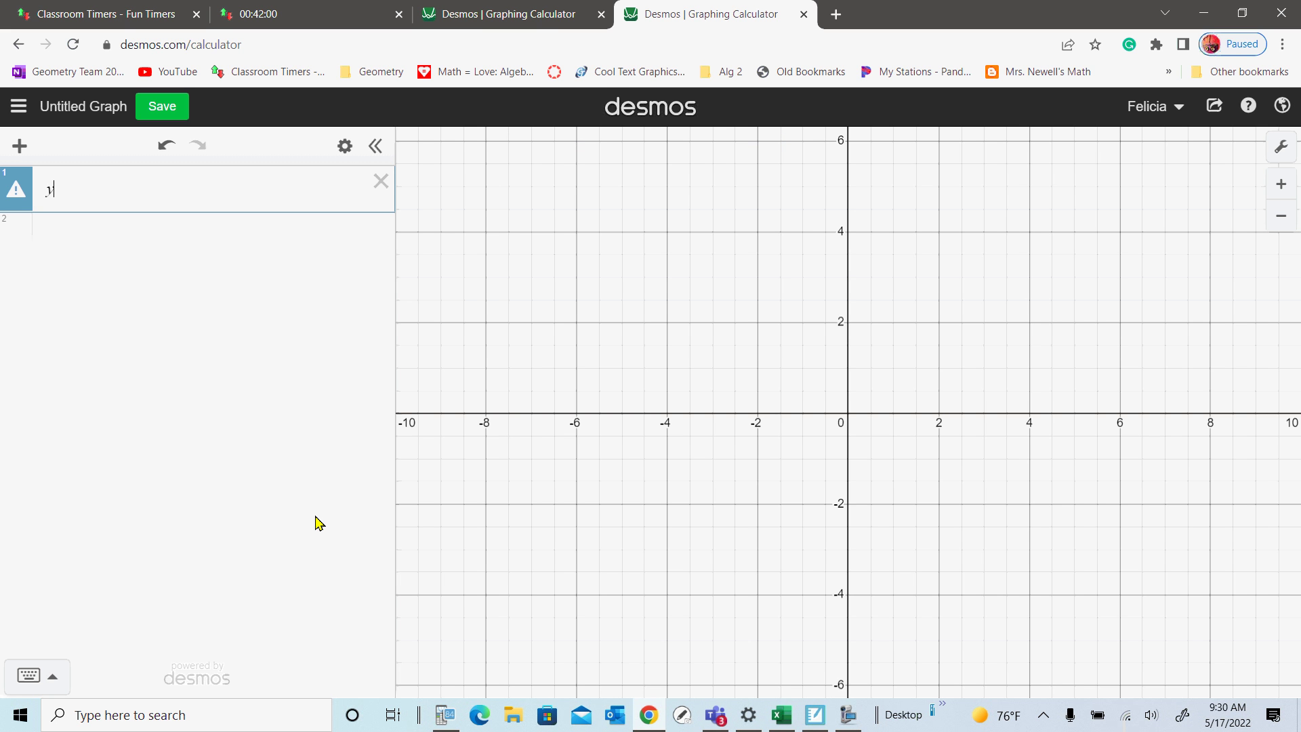
type("= 11")
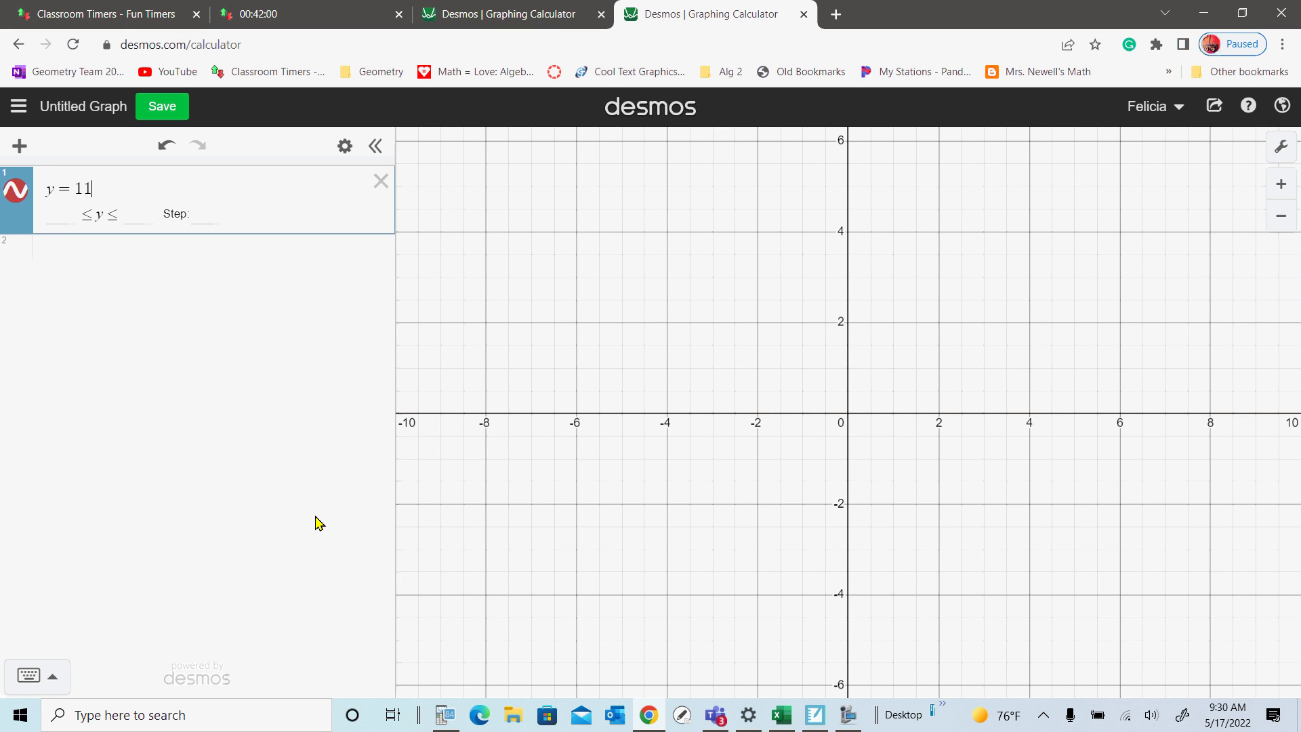
type(".35x")
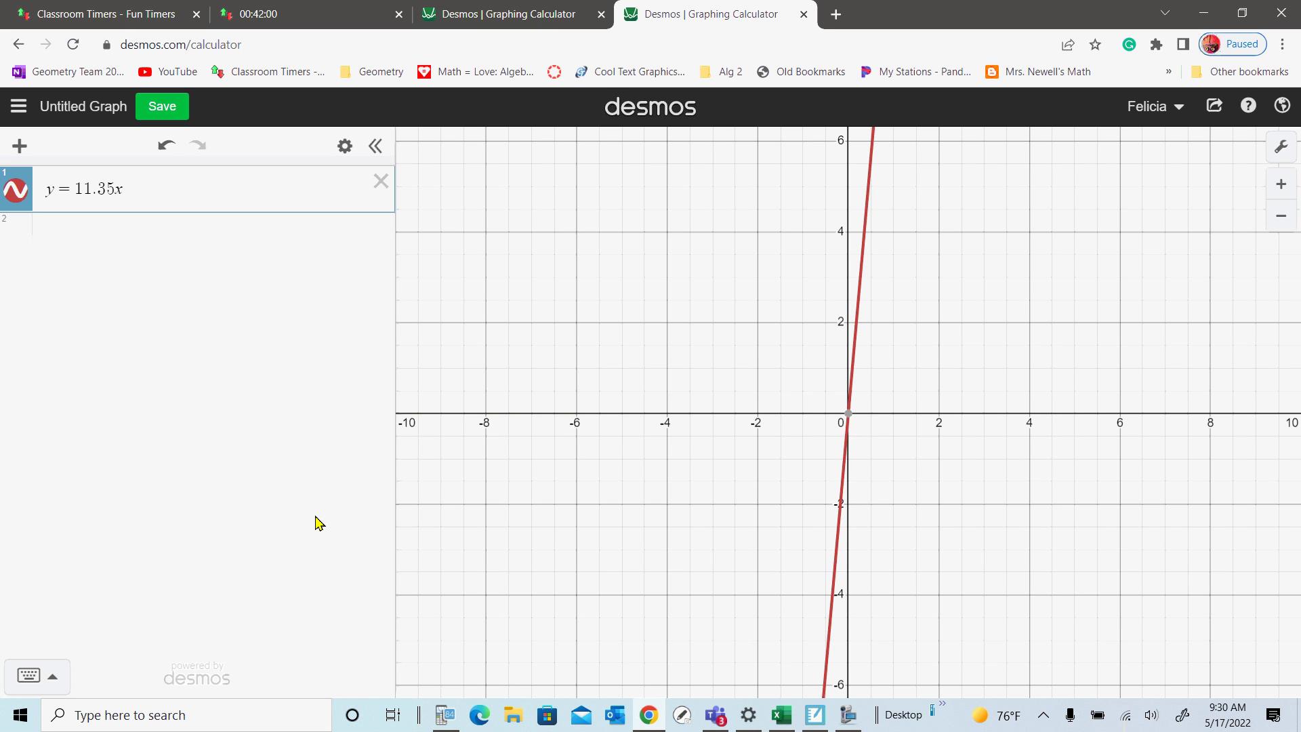
key("Return")
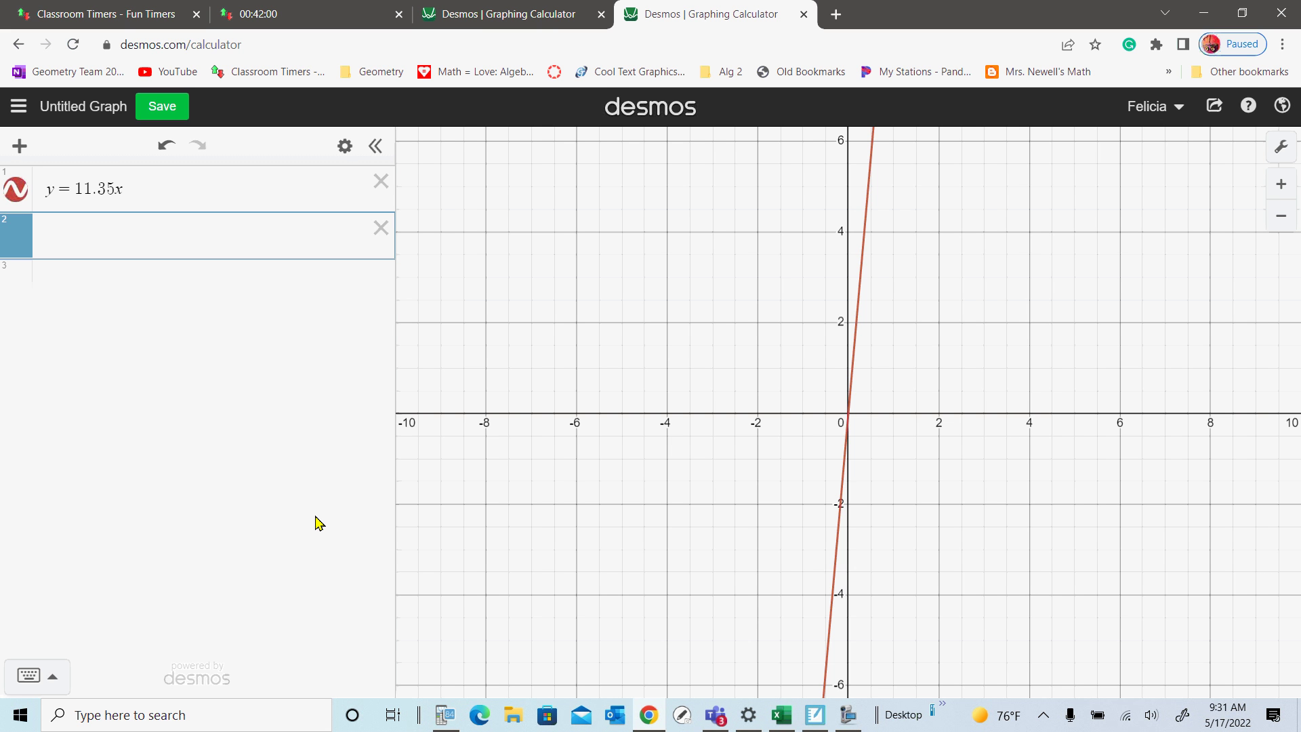
type("y = 200")
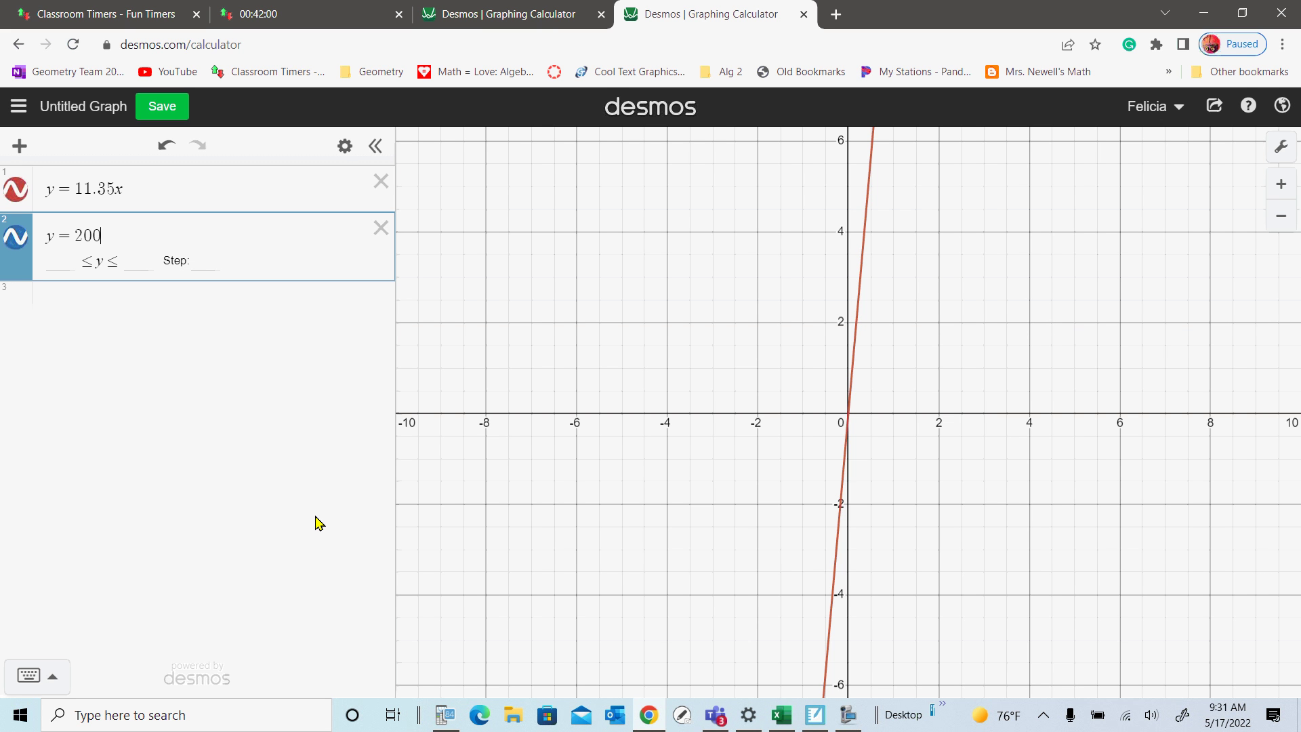
key("Return")
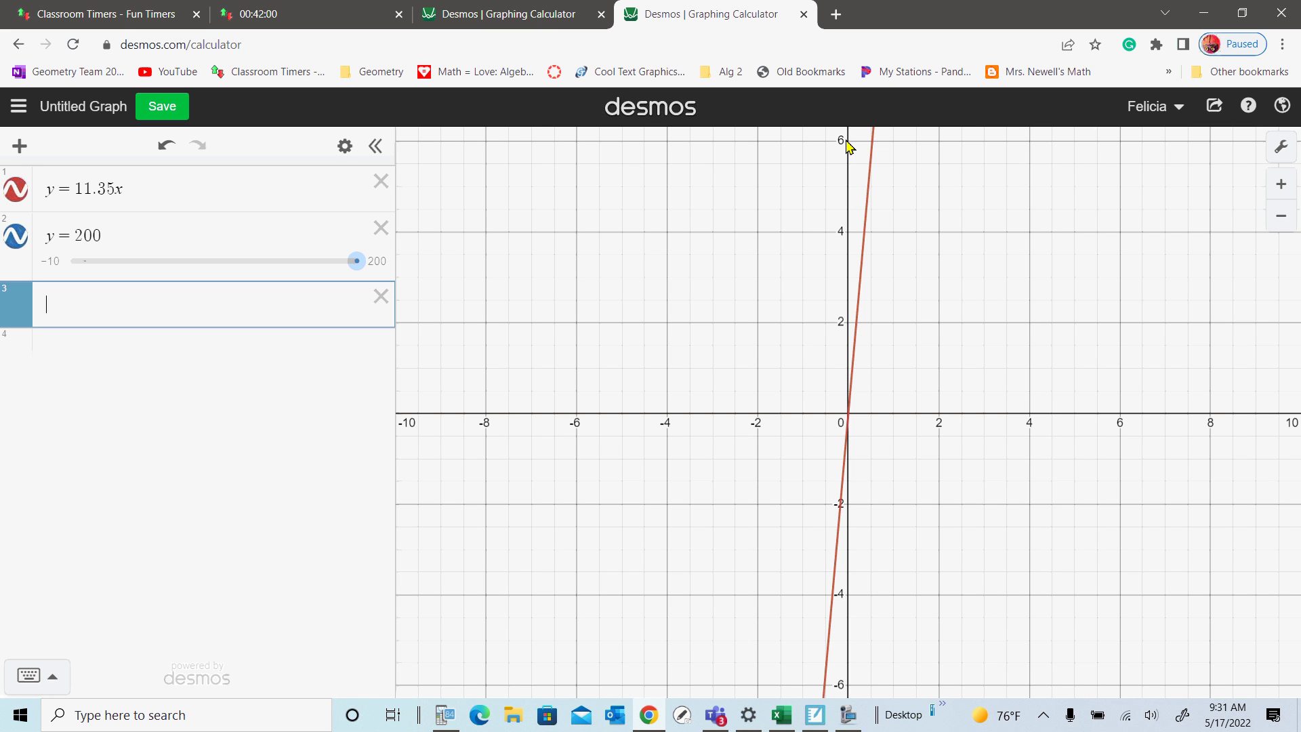
Select the y = 11.35x line at its intersection with y = 200 and read the coordinates of that point.
left_click_drag(927, 162, 955, 678)
left_click_drag(973, 238, 945, 565)
scroll(968, 434, "down", 5)
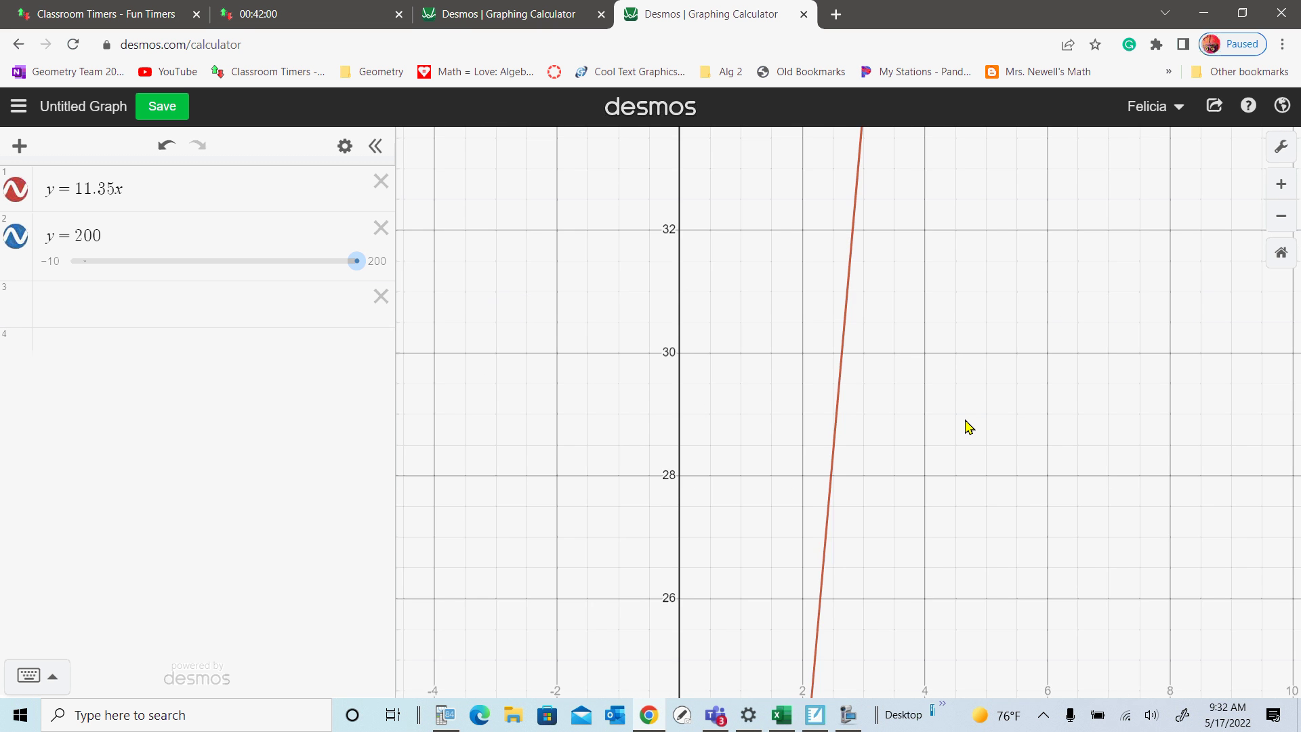
scroll(961, 431, "down", 5)
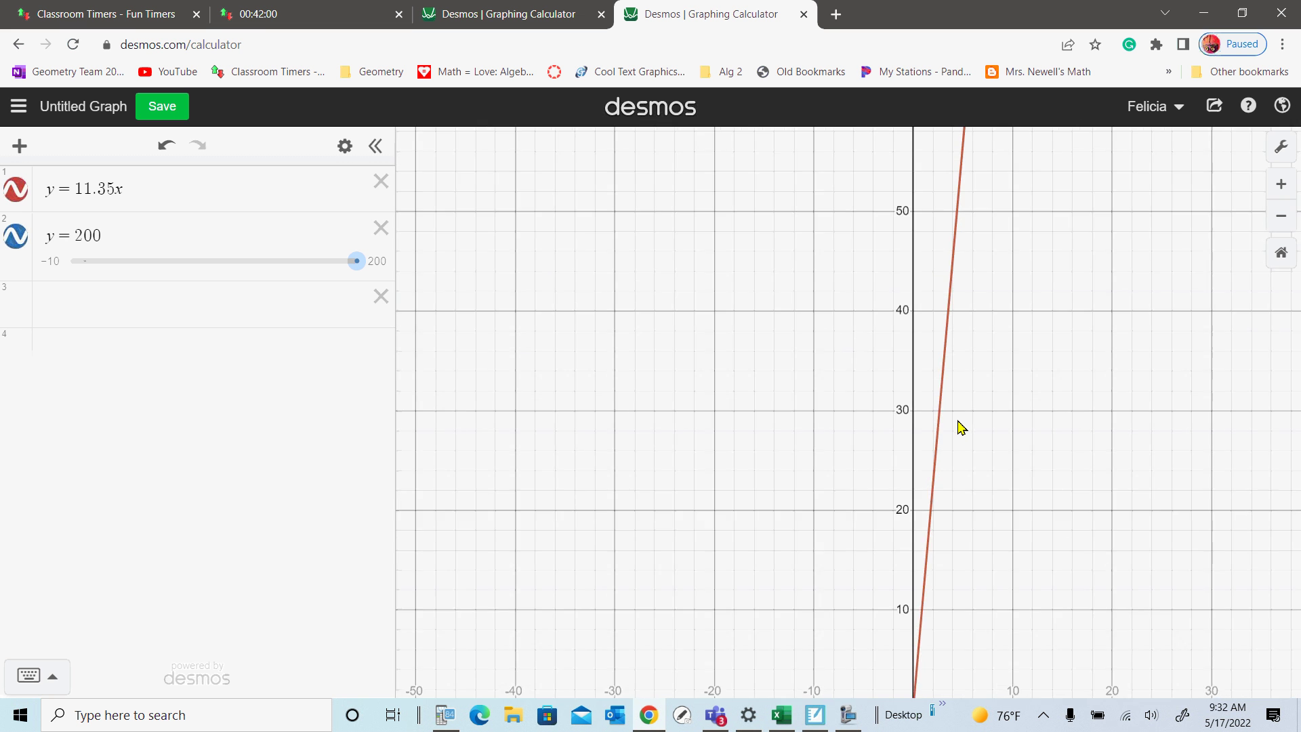
scroll(870, 432, "down", 5)
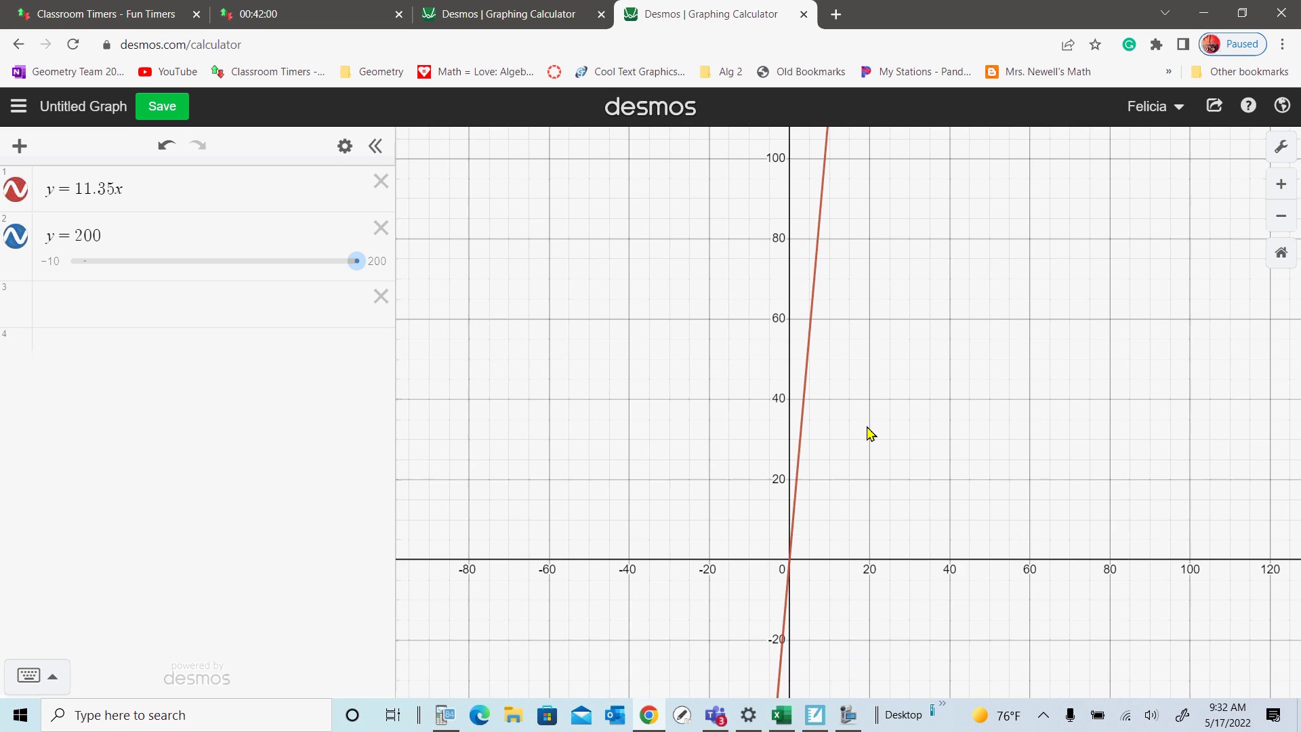
scroll(866, 438, "down", 2)
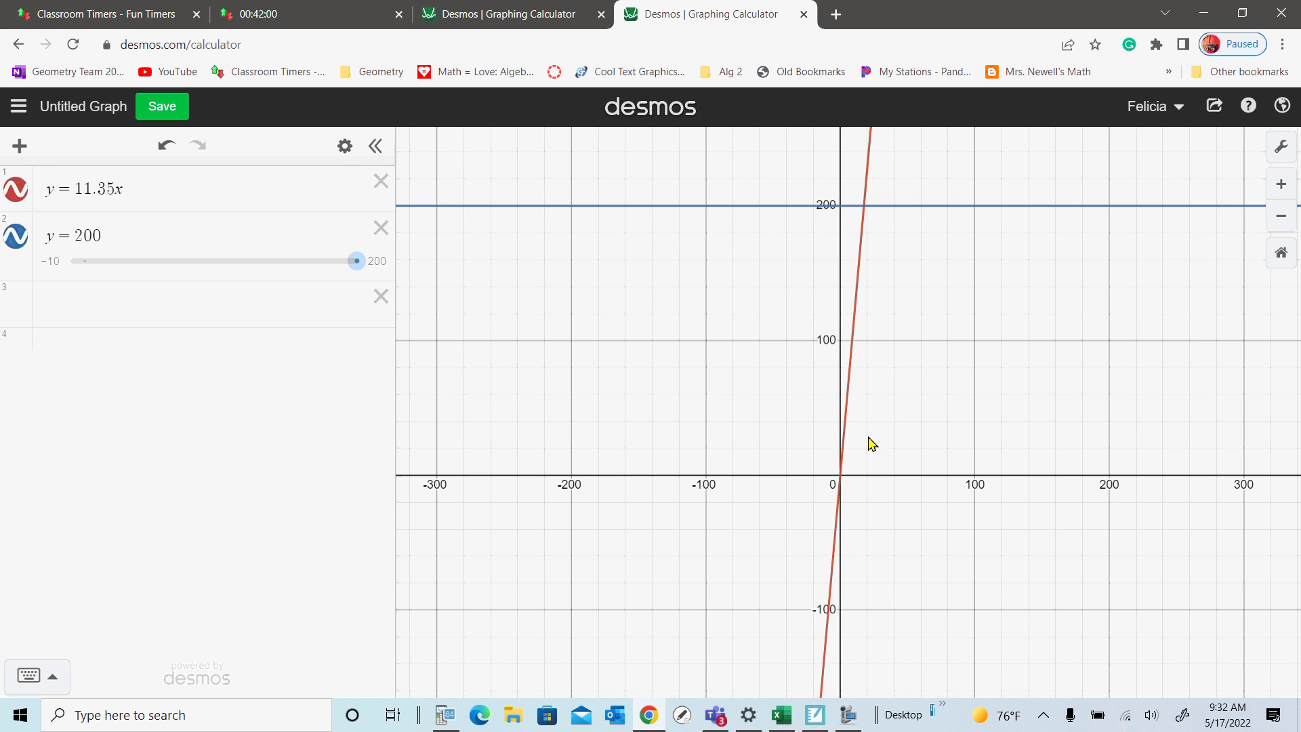
left_click_drag(1027, 477, 863, 514)
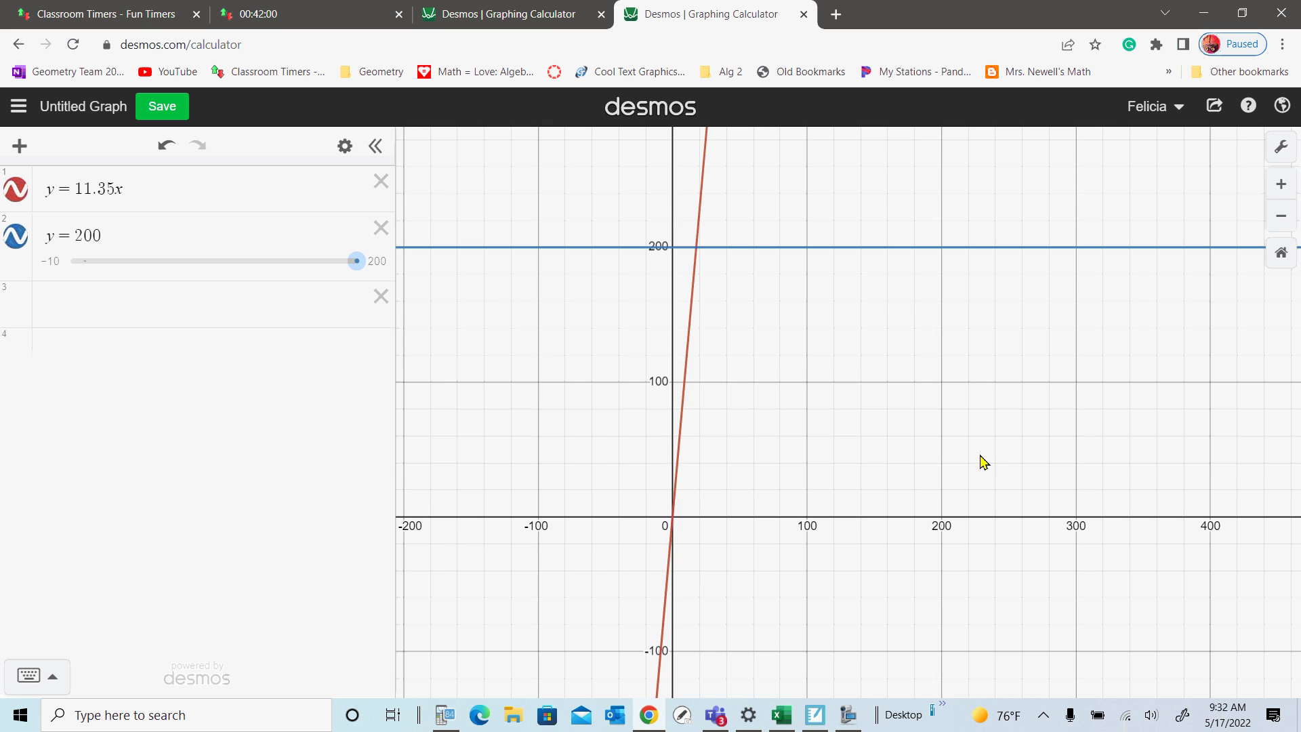
left_click_drag(979, 457, 781, 504)
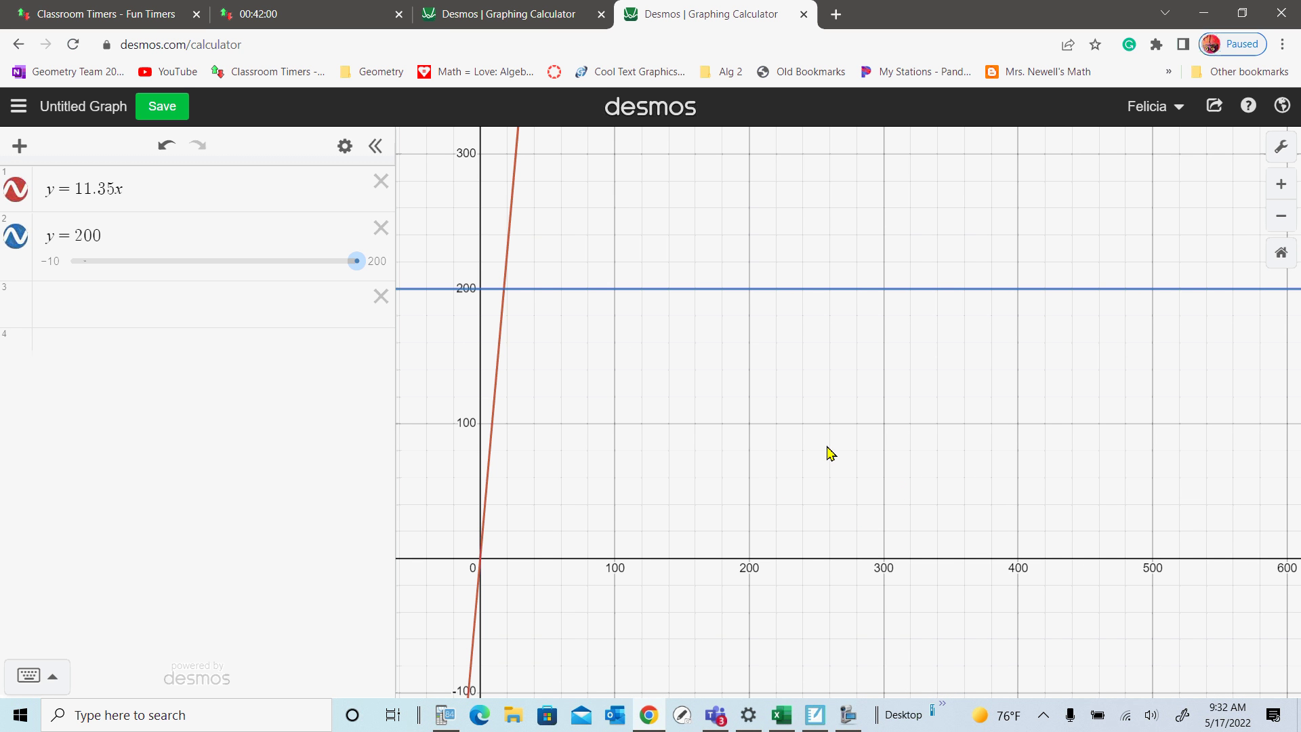
left_click(504, 289)
mouse_move(505, 292)
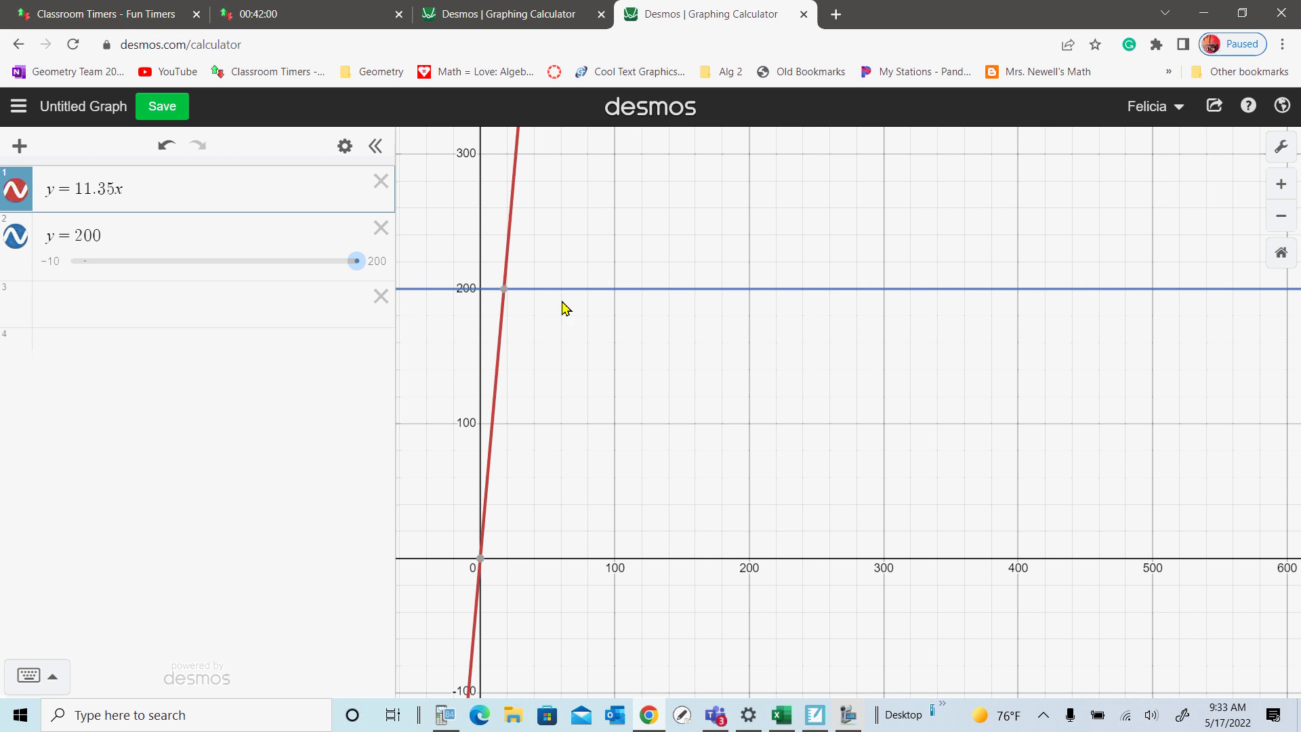
mouse_move(504, 298)
Plot the intersection point (17.621,200) as a new expression.
left_click(73, 316)
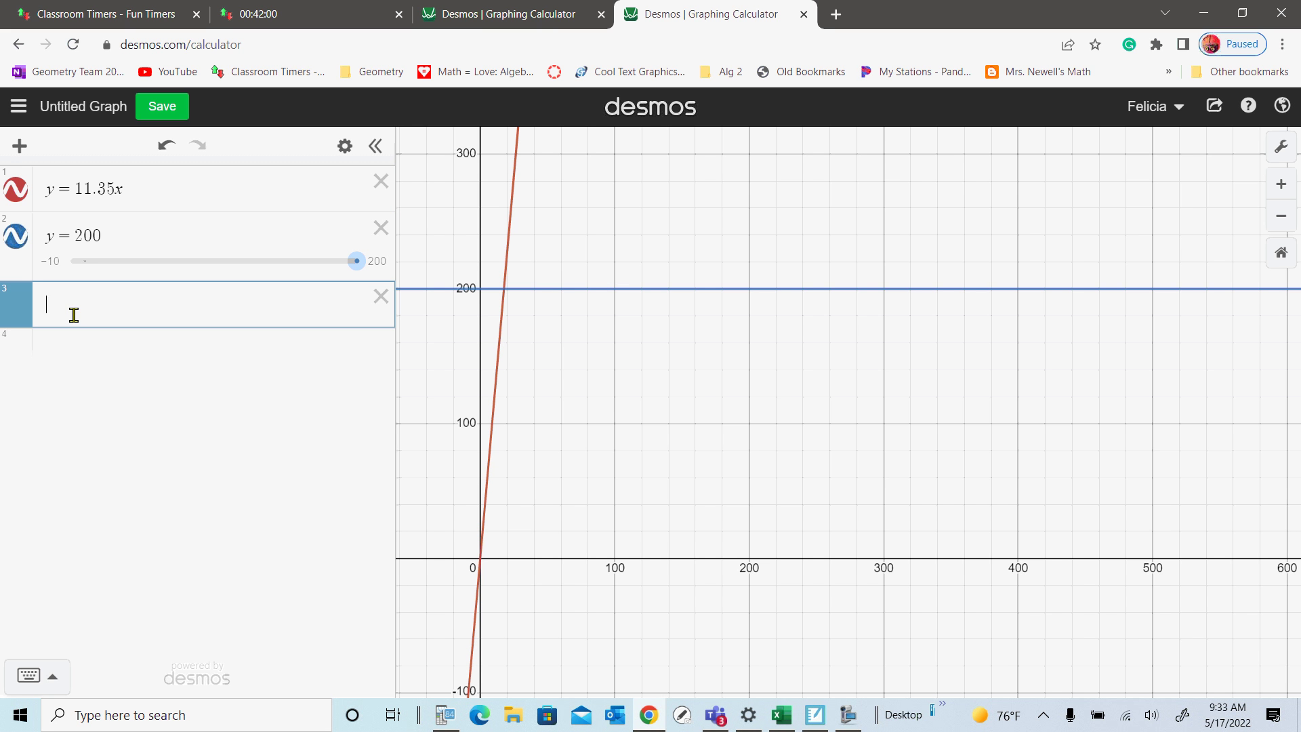
type("(17")
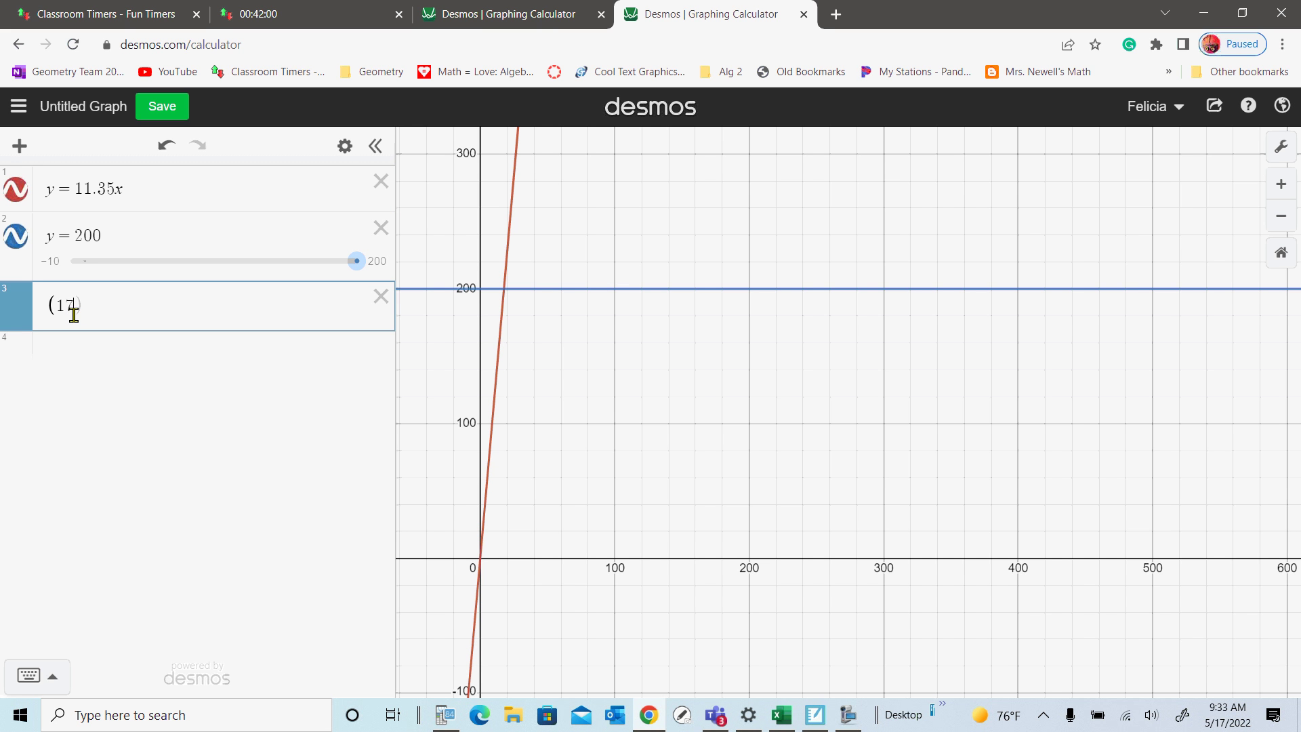
type(".621,200)")
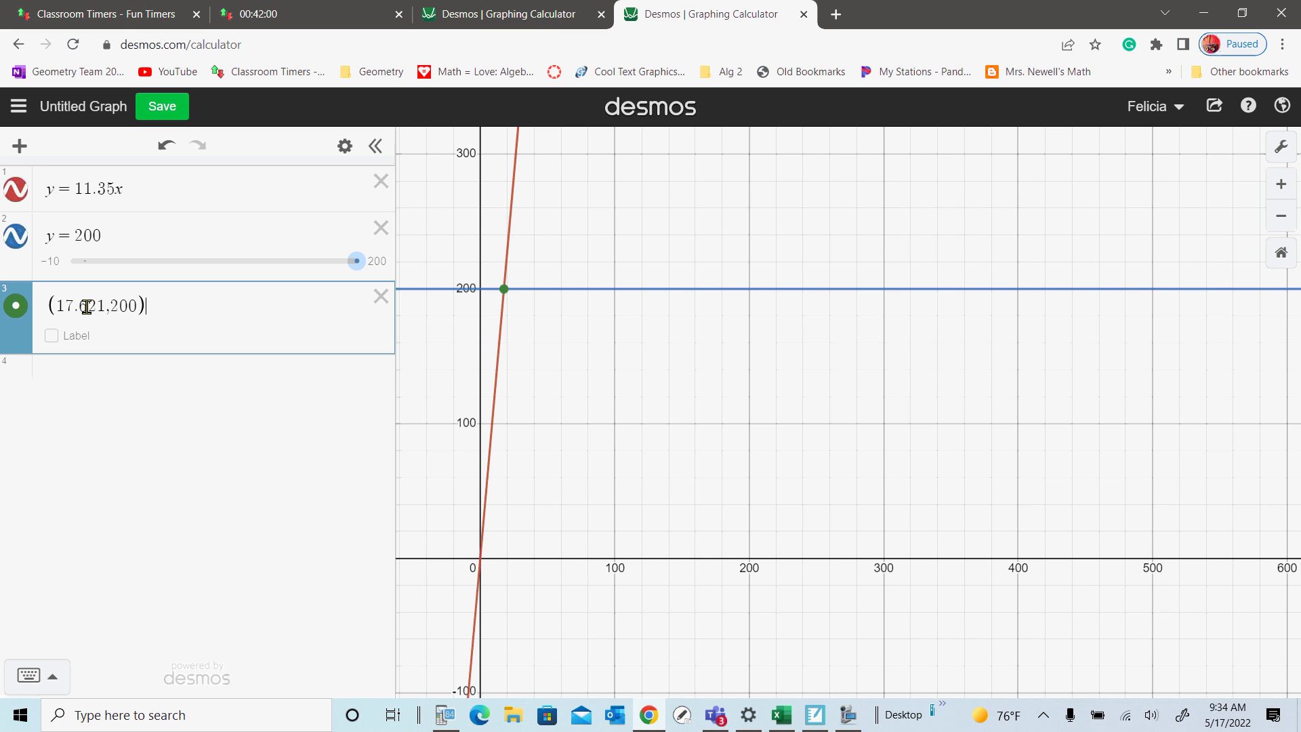
key("Return")
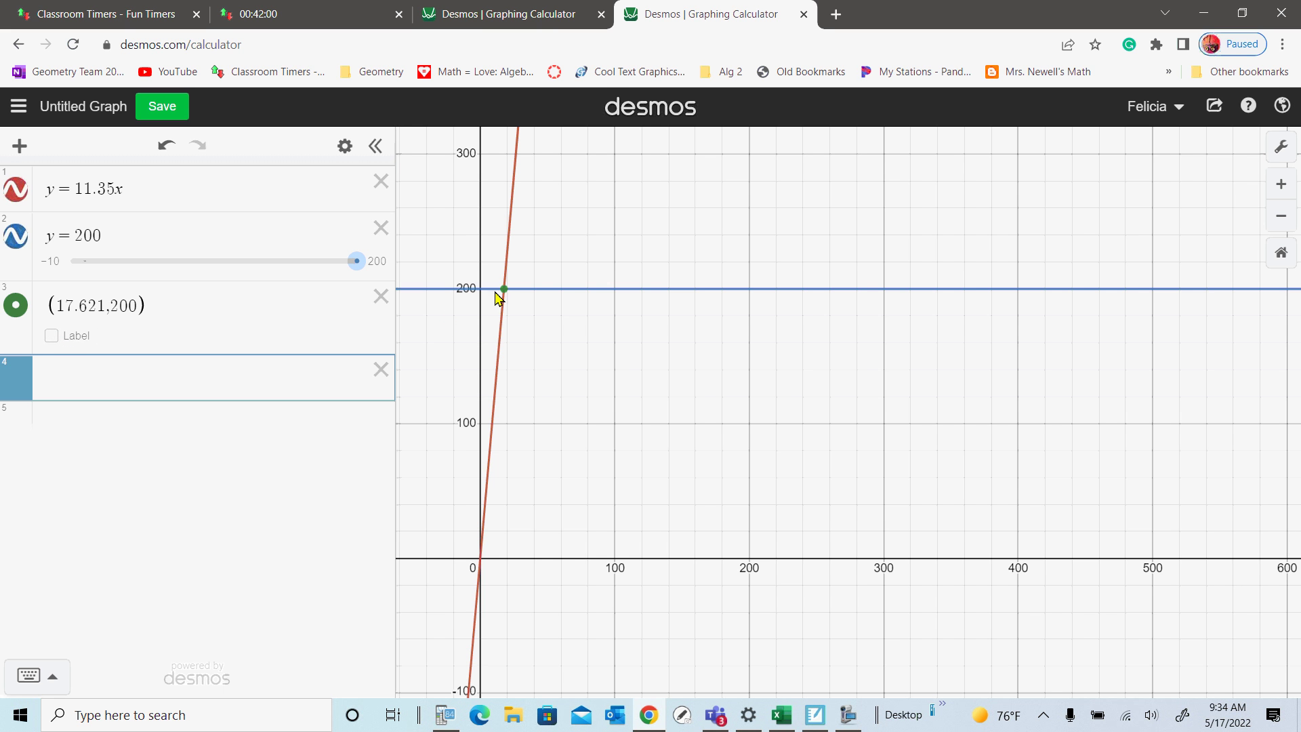
Turn on the label of the point (17.621,200) and set its text to "Shoes".
left_click(53, 336)
left_click(113, 335)
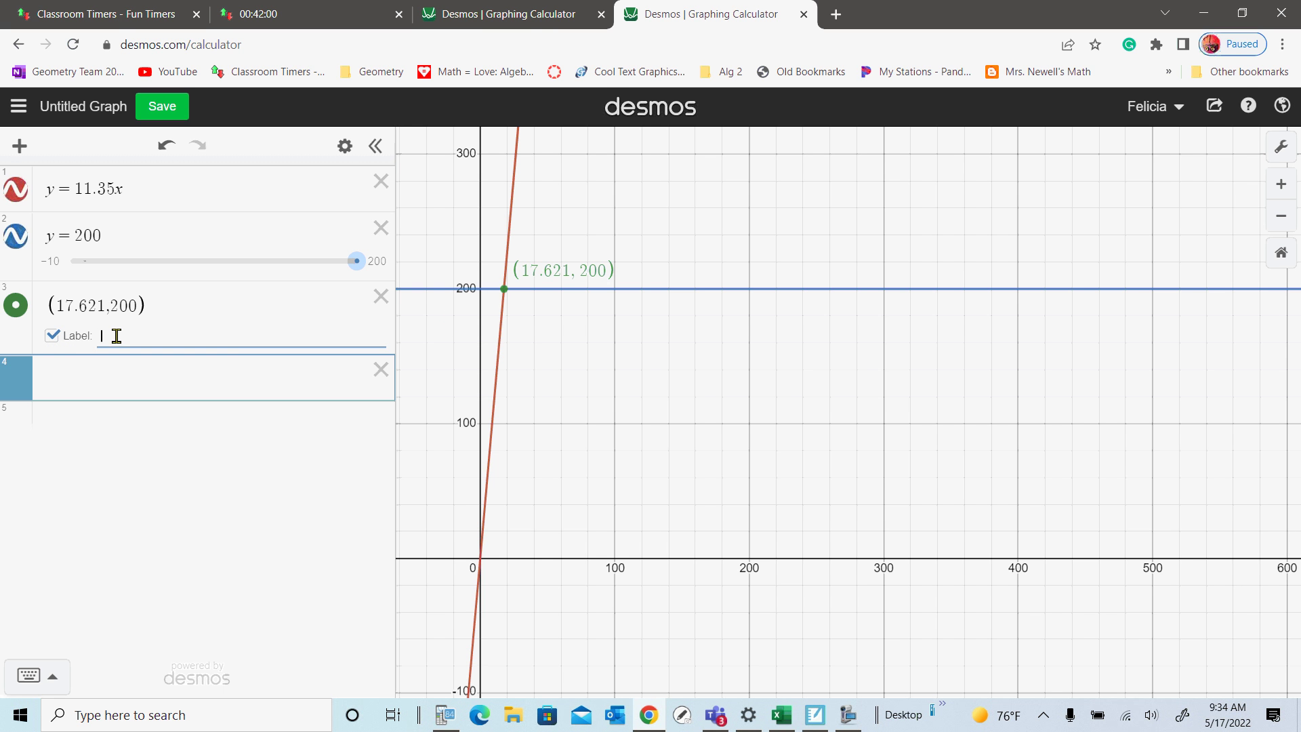
type("Shoes")
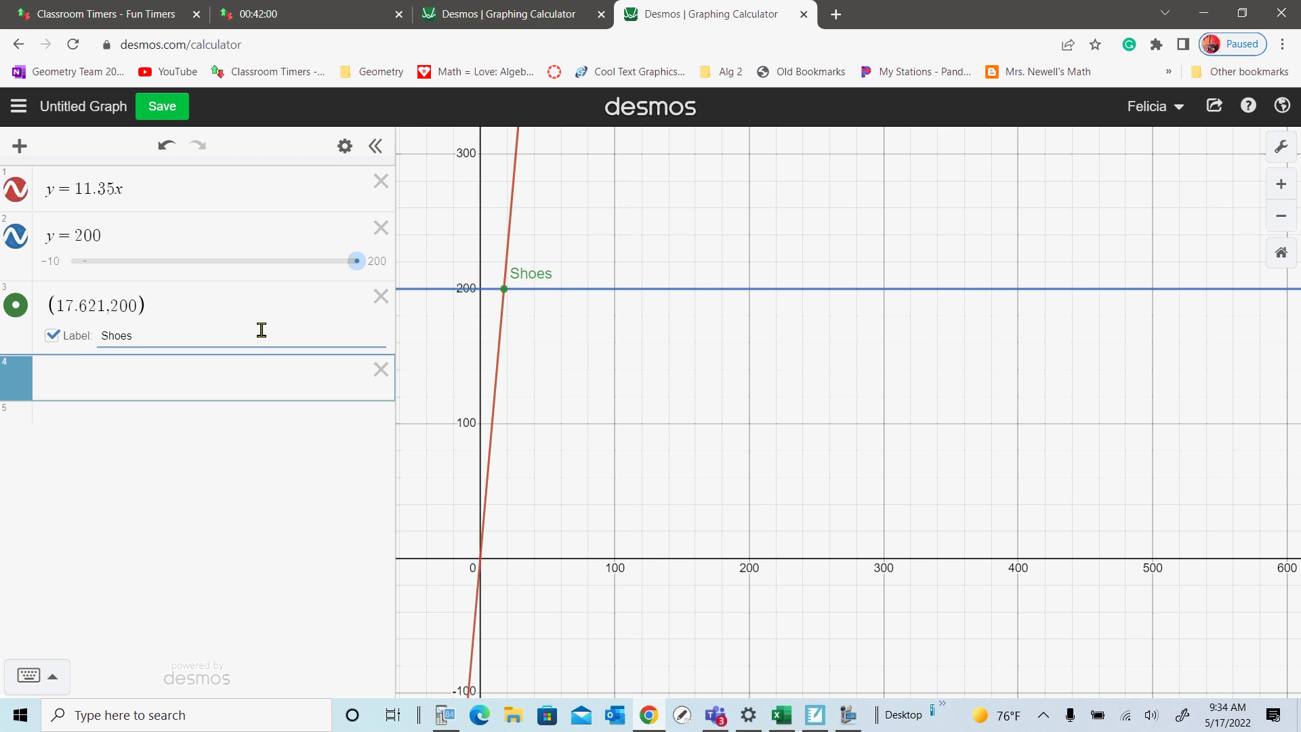
Change the point's label text to "Jordans" and hide the y = 200 line.
key("BackSpace")
key("BackSpace")
key("BackSpace")
key("BackSpace")
key("BackSpace")
type("Jordans")
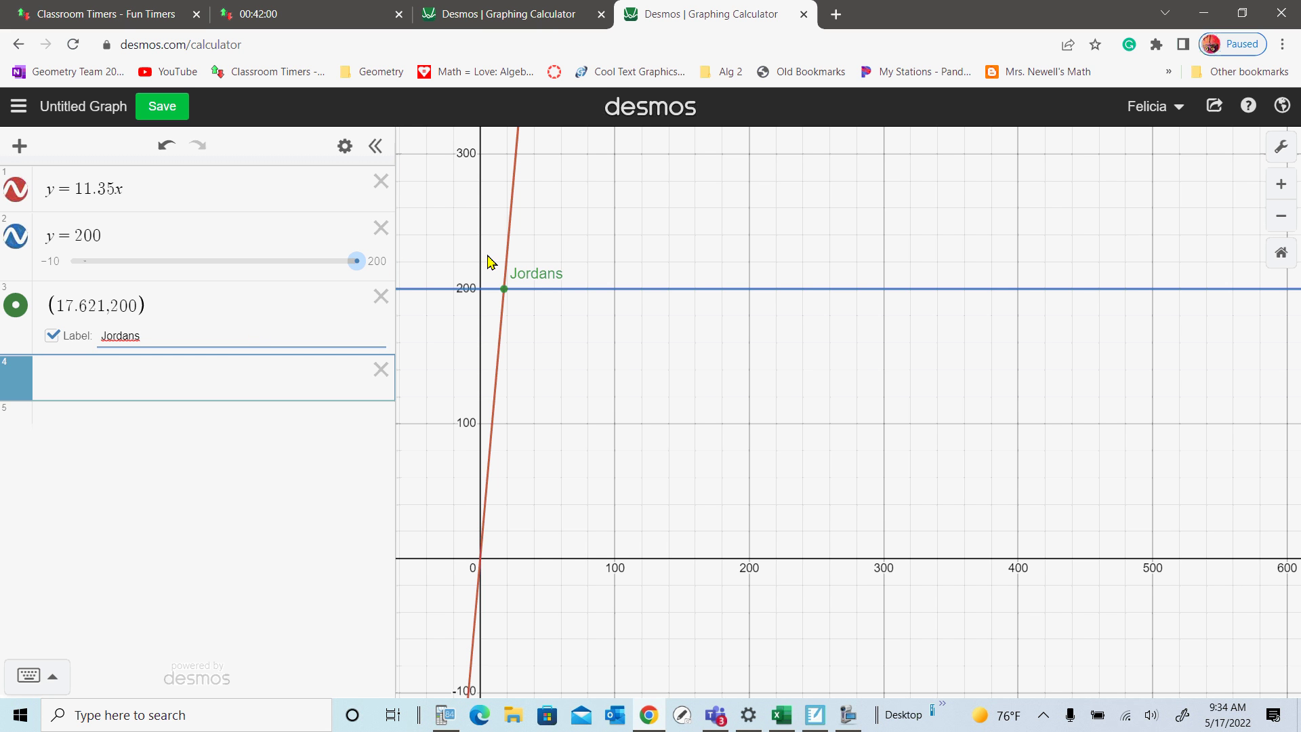
left_click(16, 236)
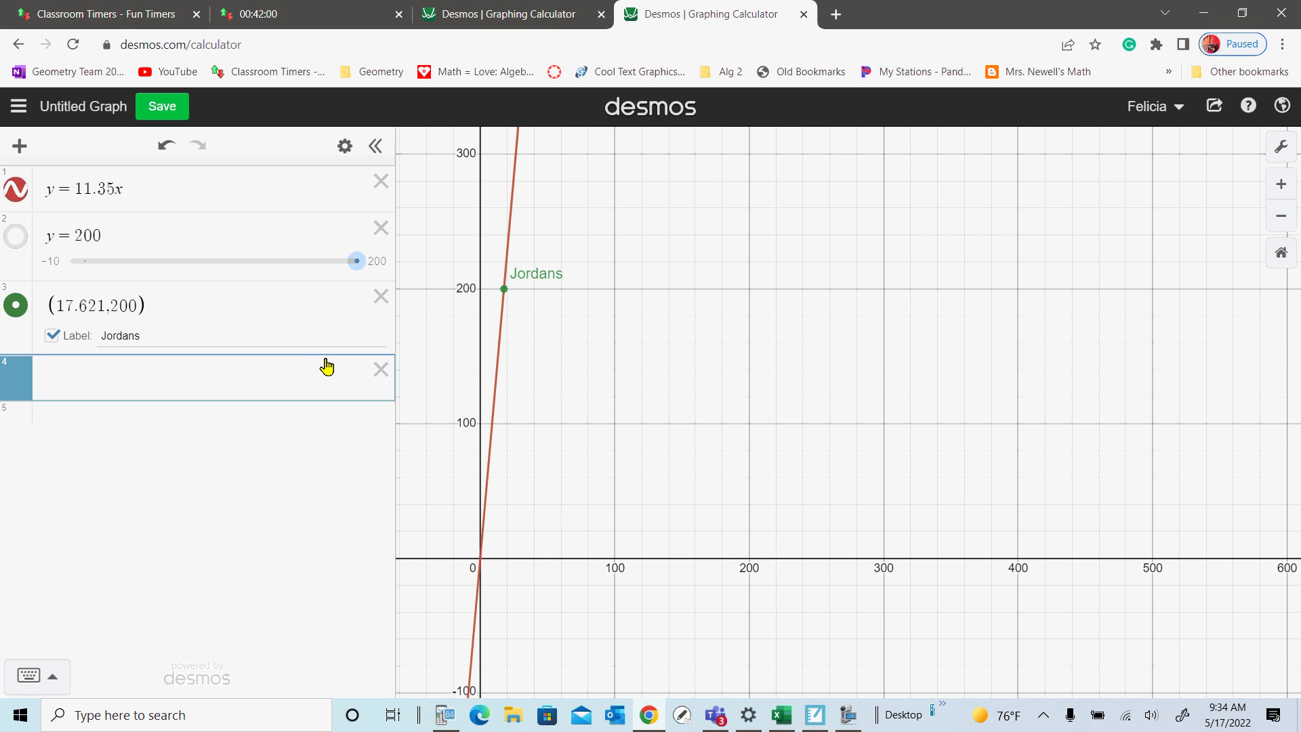